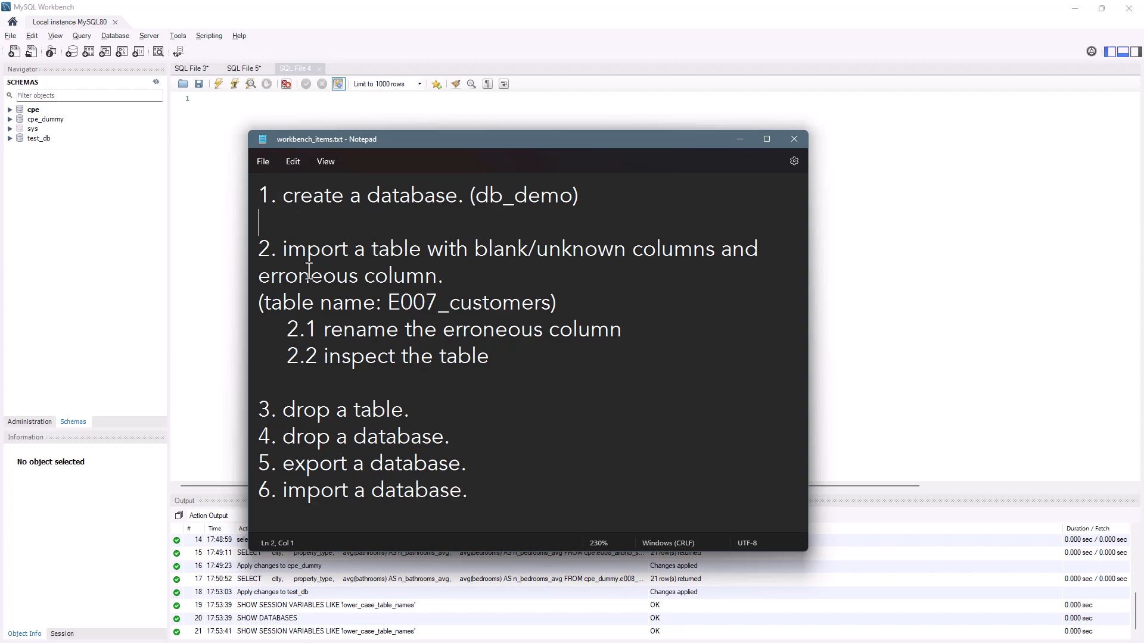
Step: Read through the numbered database tasks in the workbench_items.txt notes, then minimise the notes
{"action": "left_click_drag", "start_coordinate": [284, 196], "coordinate": [586, 198]}
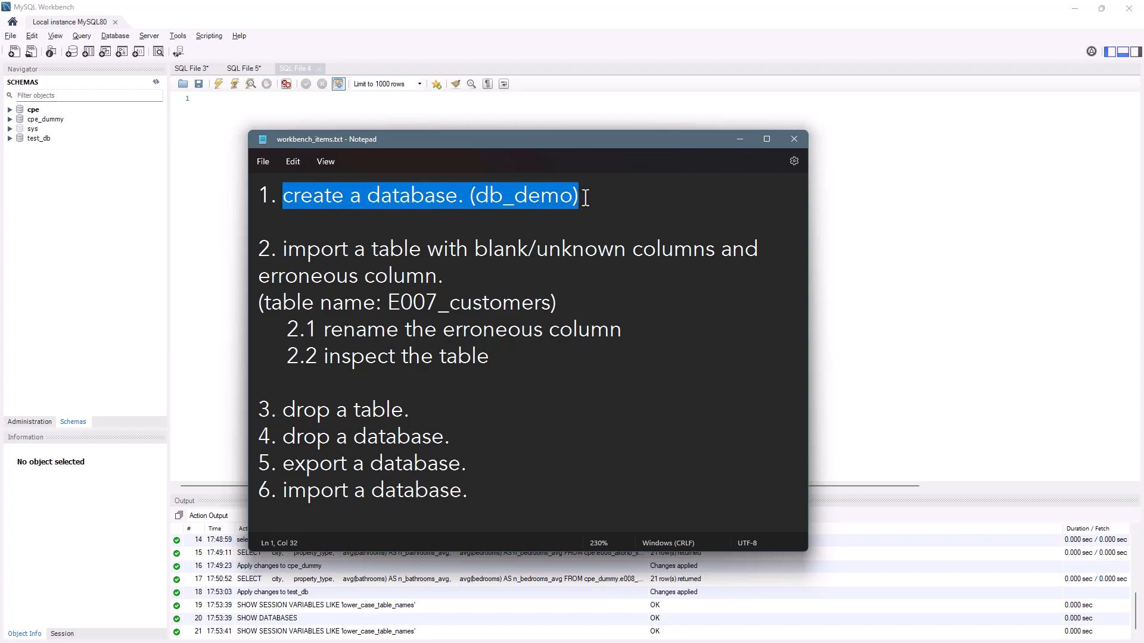
{"action": "left_click", "coordinate": [585, 198]}
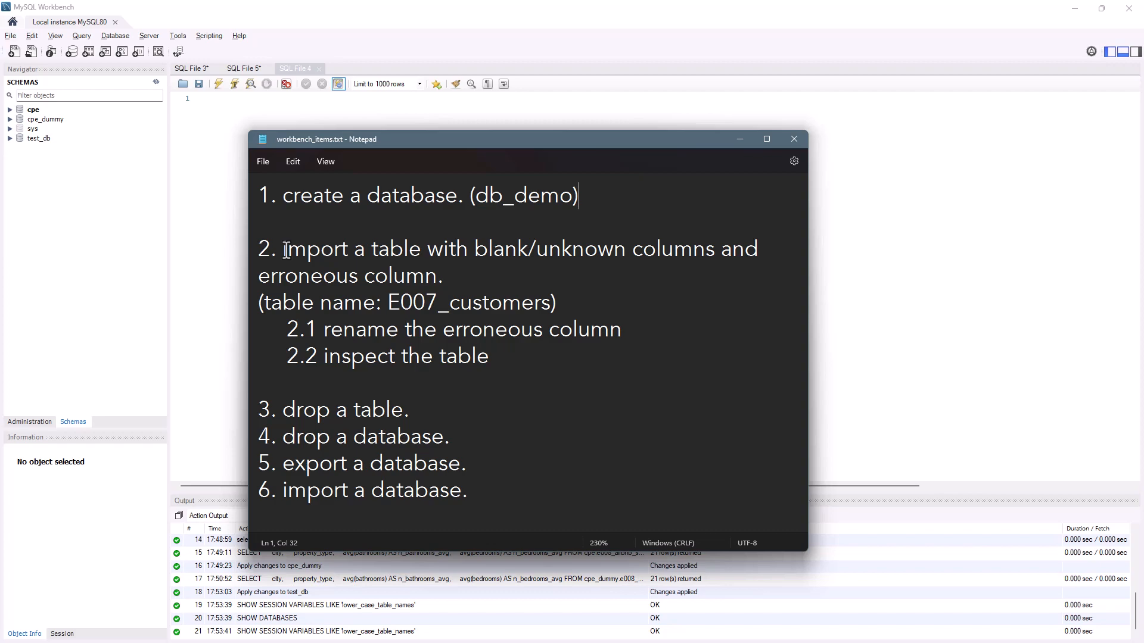
{"action": "left_click_drag", "start_coordinate": [475, 249], "coordinate": [621, 251]}
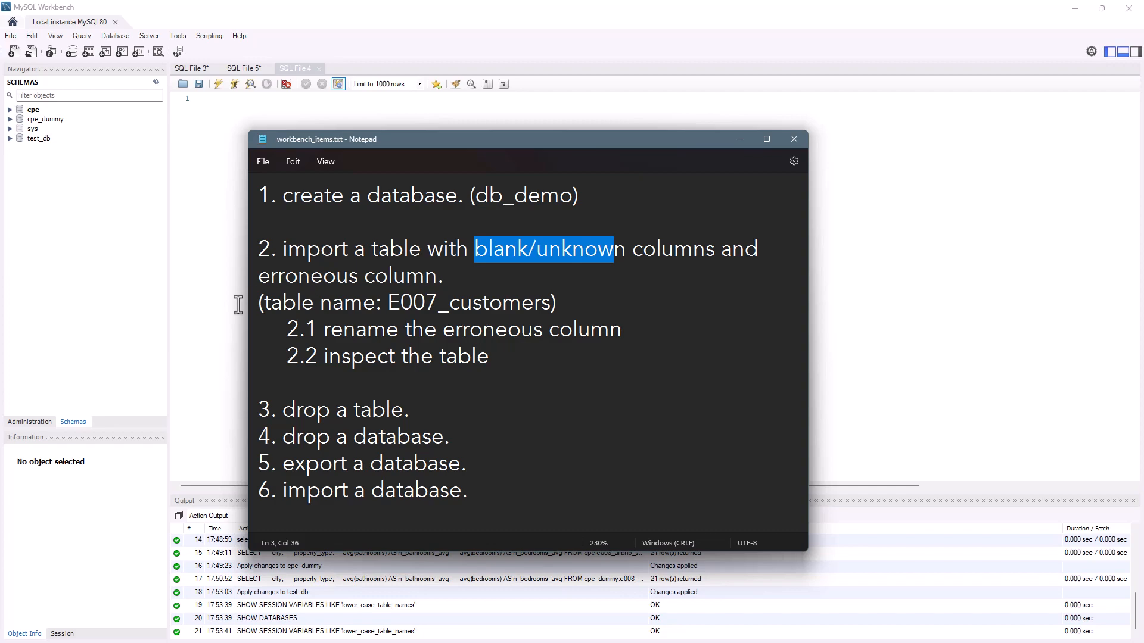
{"action": "left_click_drag", "start_coordinate": [263, 277], "coordinate": [436, 281]}
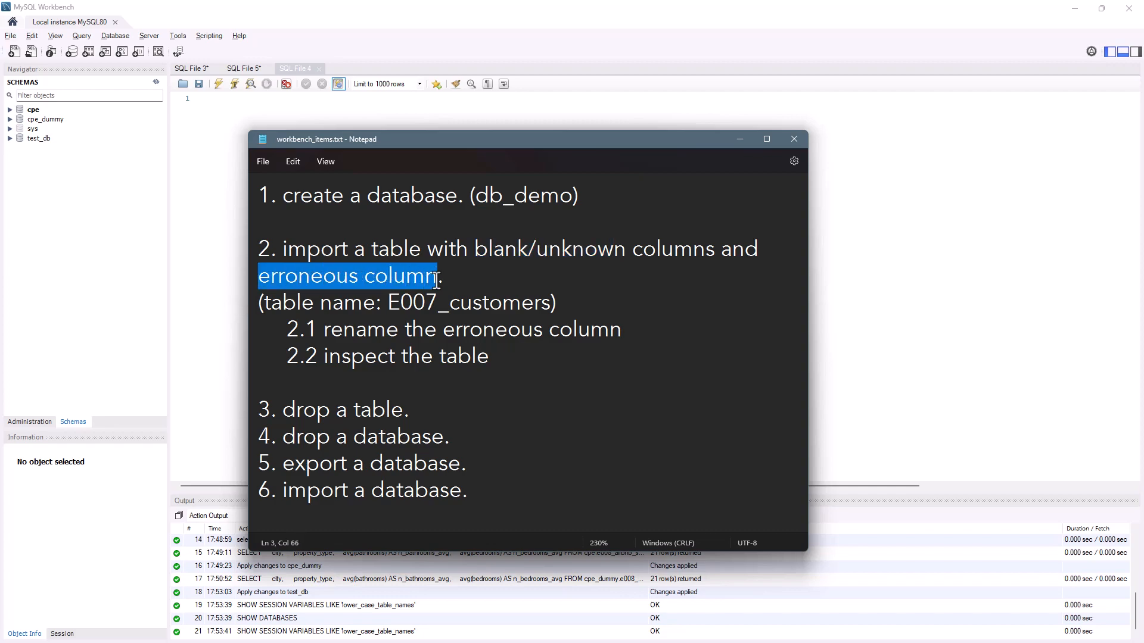
{"action": "left_click_drag", "start_coordinate": [387, 303], "coordinate": [553, 305]}
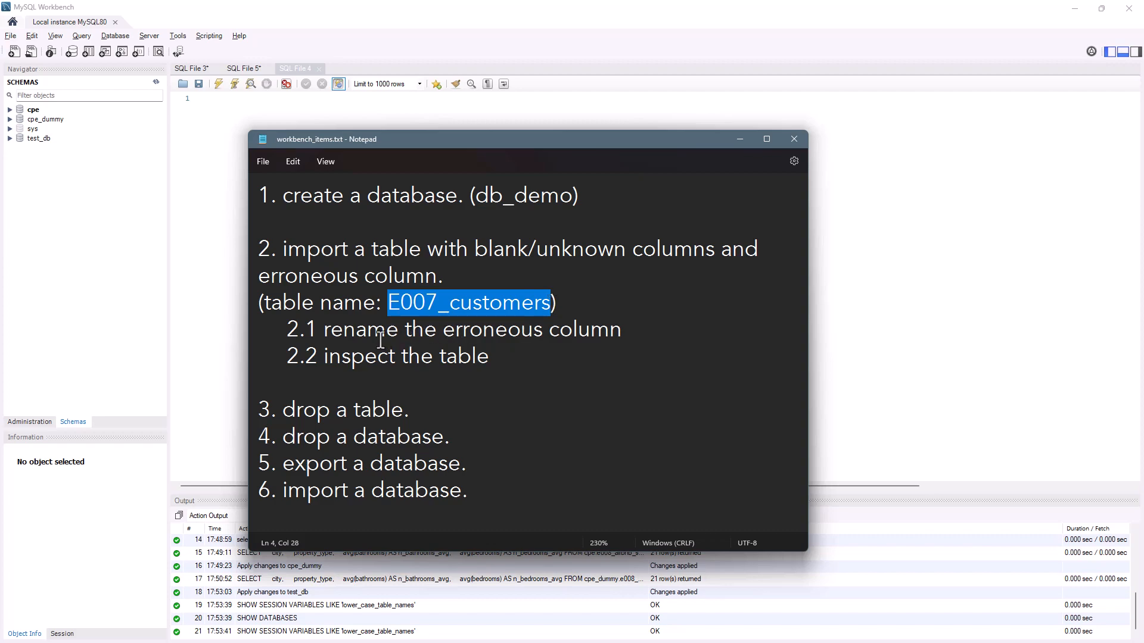
{"action": "double_click", "coordinate": [329, 332]}
{"action": "left_click_drag", "start_coordinate": [459, 335], "coordinate": [621, 332]}
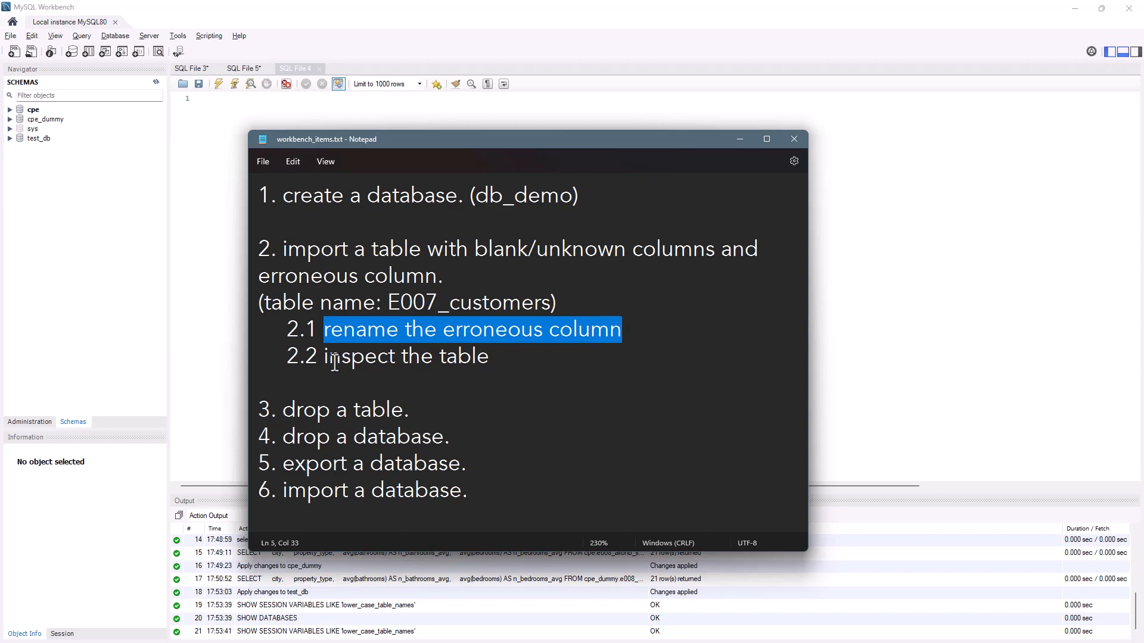
{"action": "left_click_drag", "start_coordinate": [325, 358], "coordinate": [487, 357]}
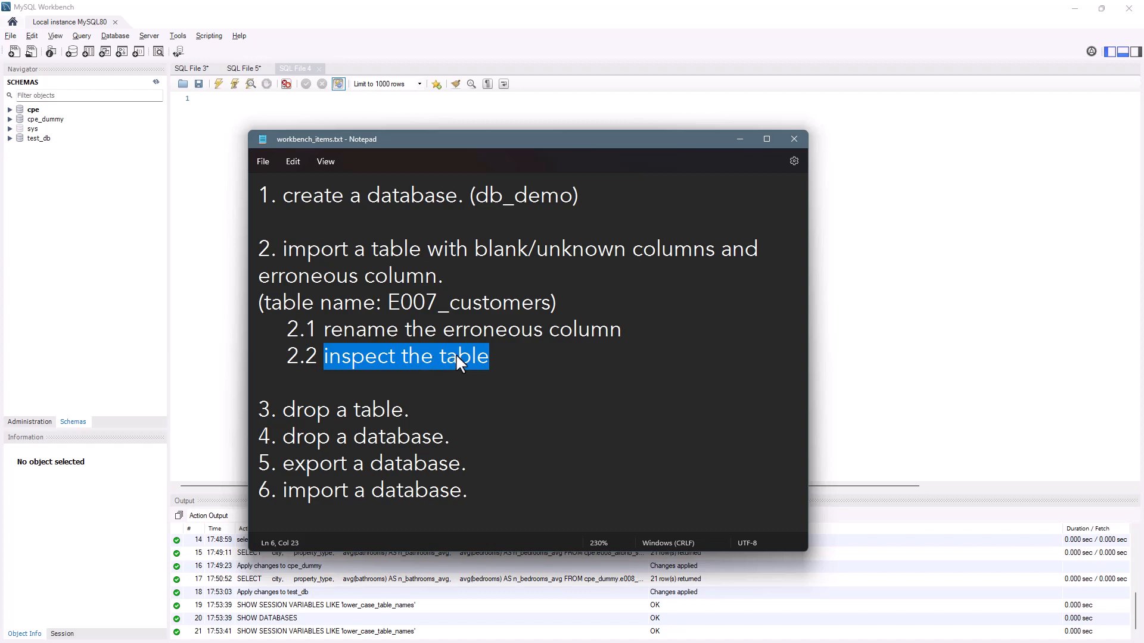
{"action": "left_click", "coordinate": [376, 357]}
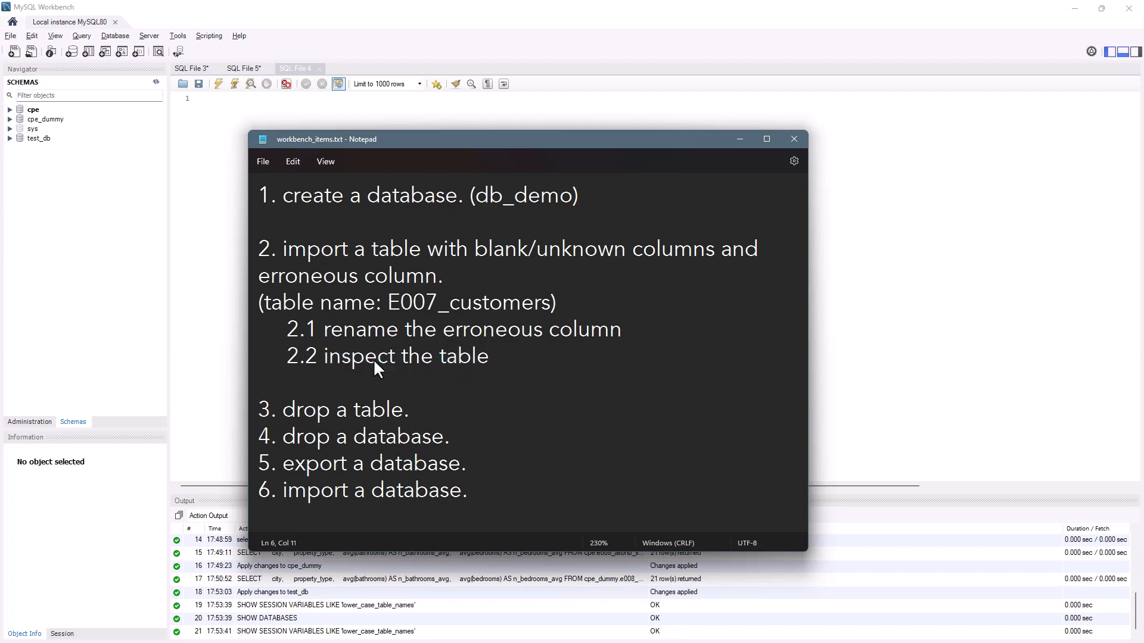
{"action": "left_click_drag", "start_coordinate": [284, 410], "coordinate": [403, 412]}
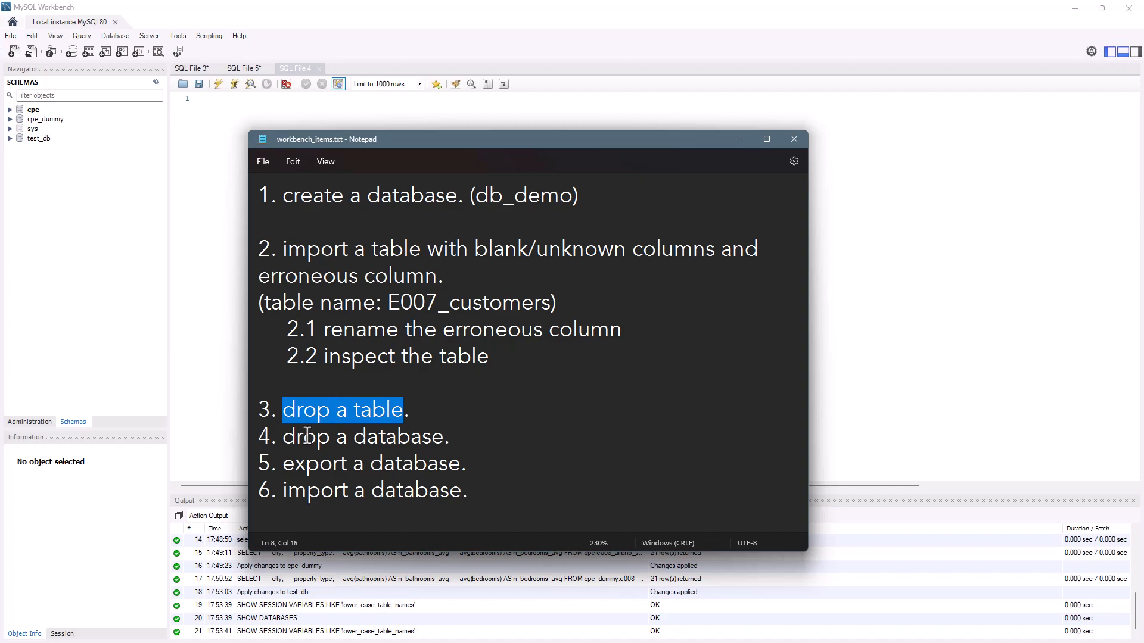
{"action": "left_click_drag", "start_coordinate": [277, 438], "coordinate": [441, 439]}
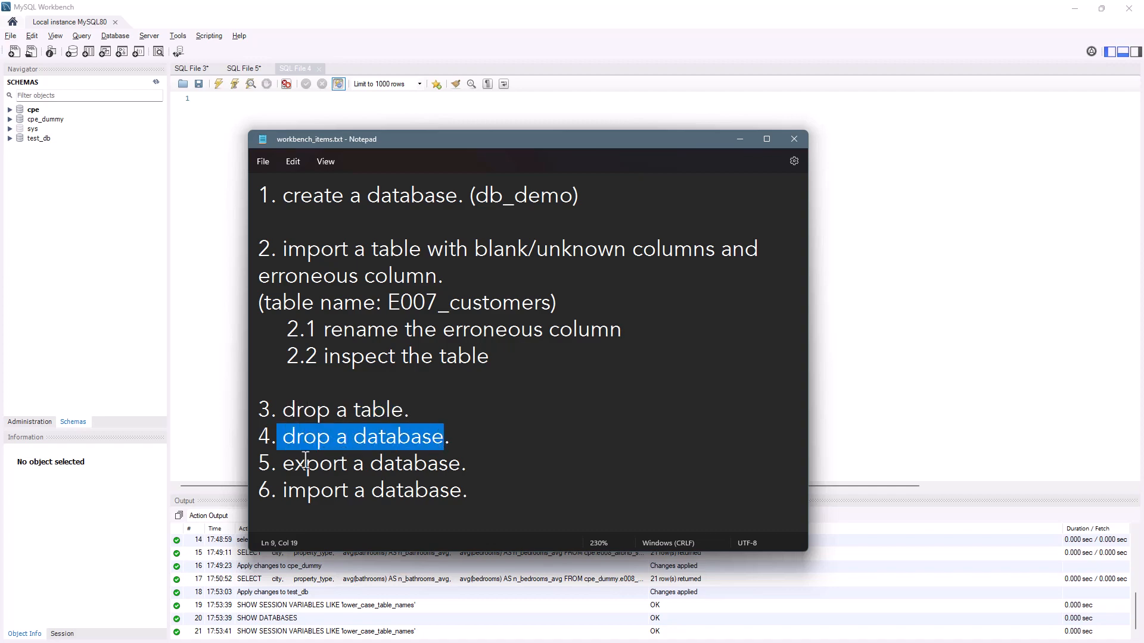
{"action": "left_click_drag", "start_coordinate": [283, 464], "coordinate": [460, 468]}
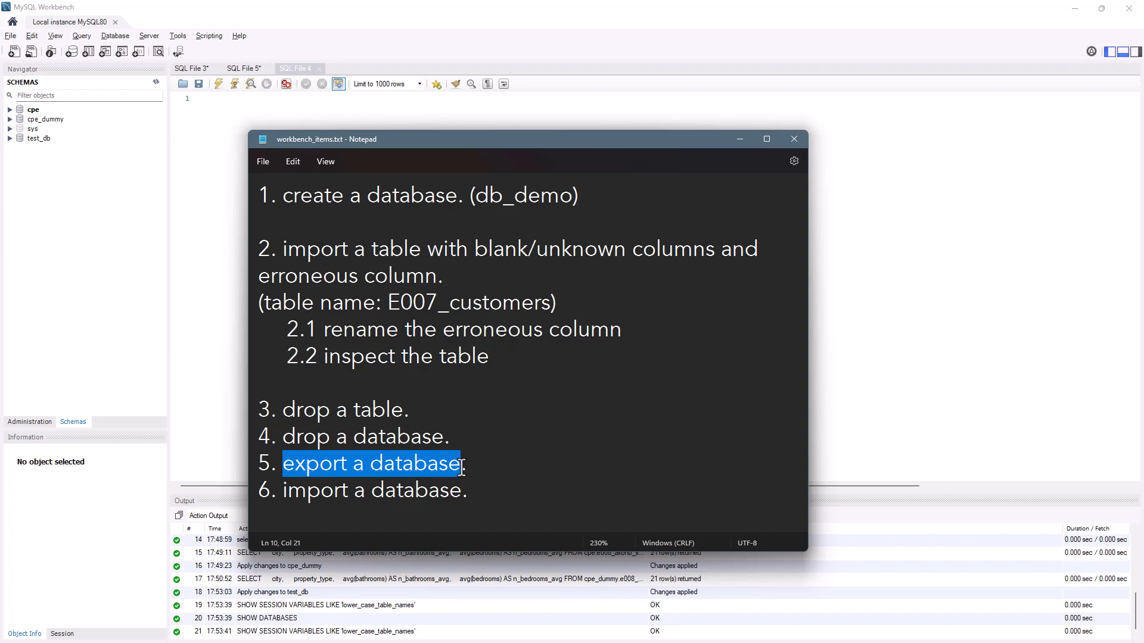
{"action": "left_click_drag", "start_coordinate": [283, 491], "coordinate": [460, 494]}
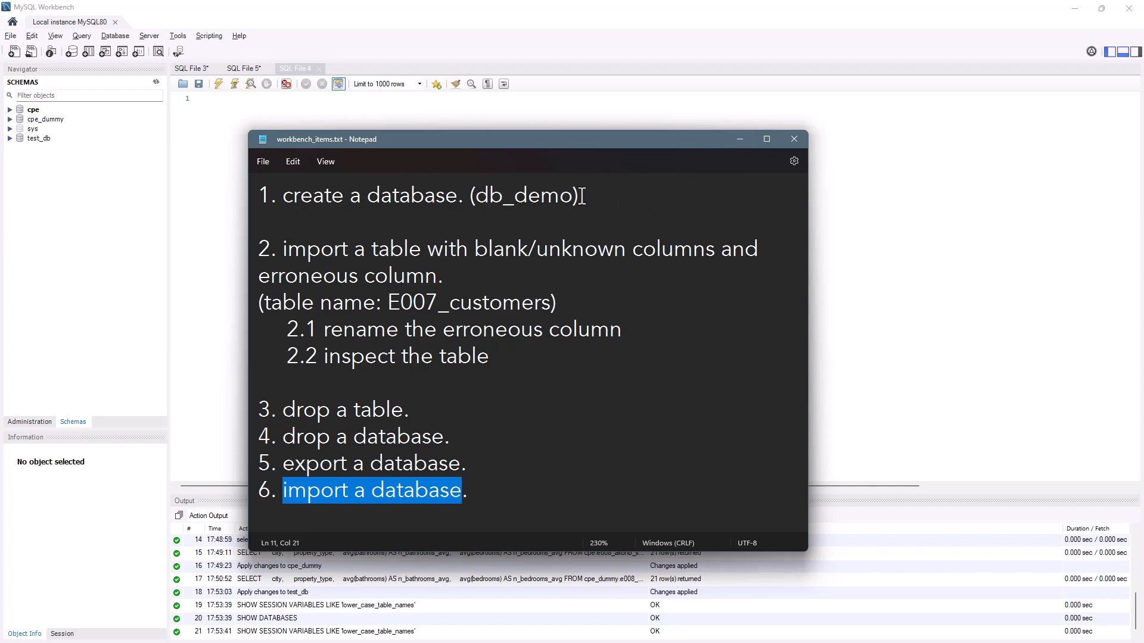
{"action": "left_click", "coordinate": [739, 140]}
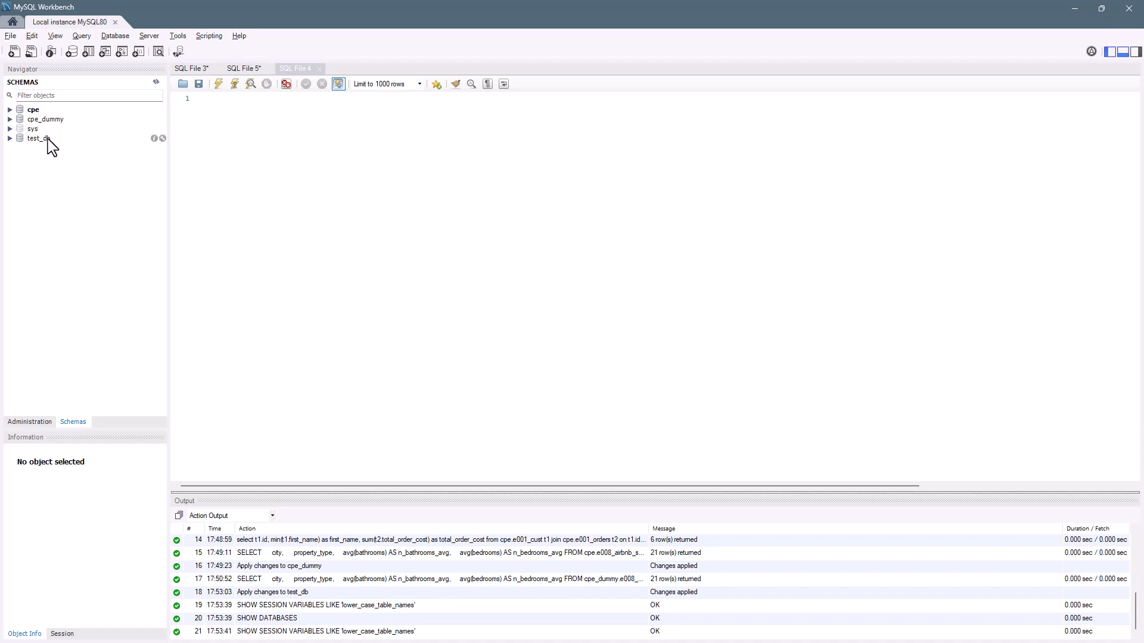
Step: Create a new schema named db_demo with the default charset and collation, and apply its CREATE SCHEMA script
{"action": "left_click", "coordinate": [72, 52]}
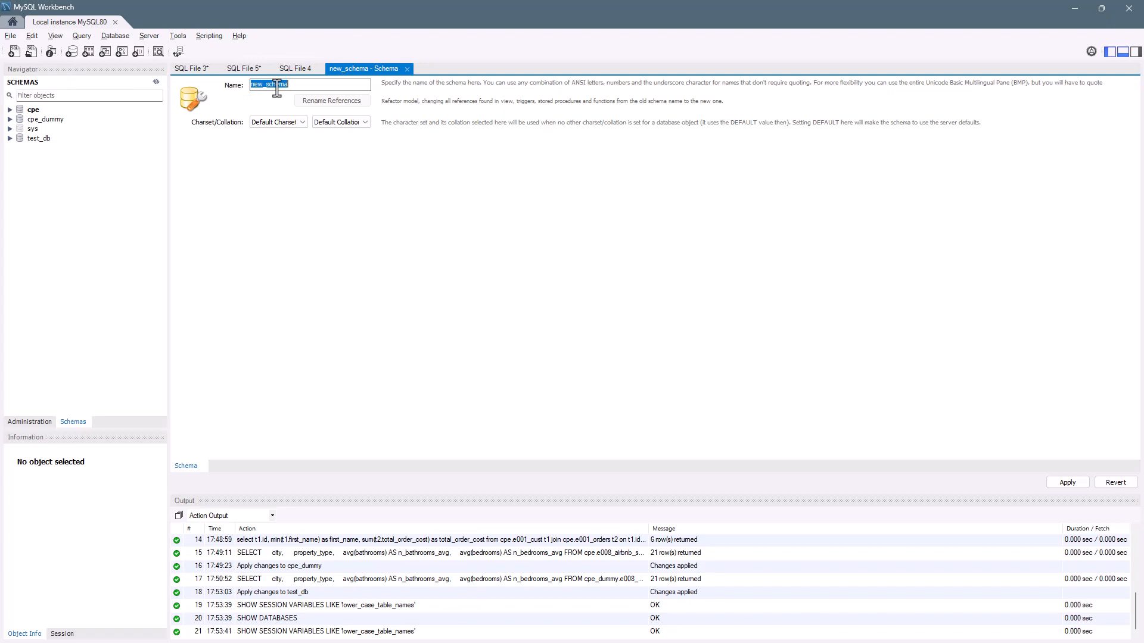
{"action": "type", "text": "db_demo"}
{"action": "left_click", "coordinate": [1067, 482]}
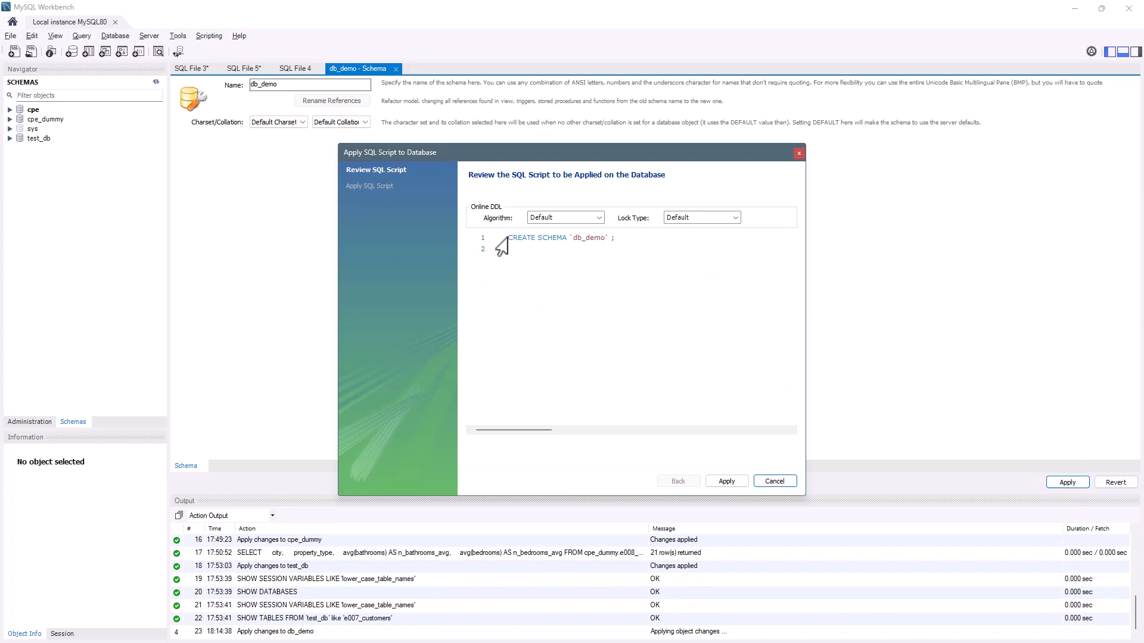
{"action": "left_click_drag", "start_coordinate": [507, 237], "coordinate": [614, 240]}
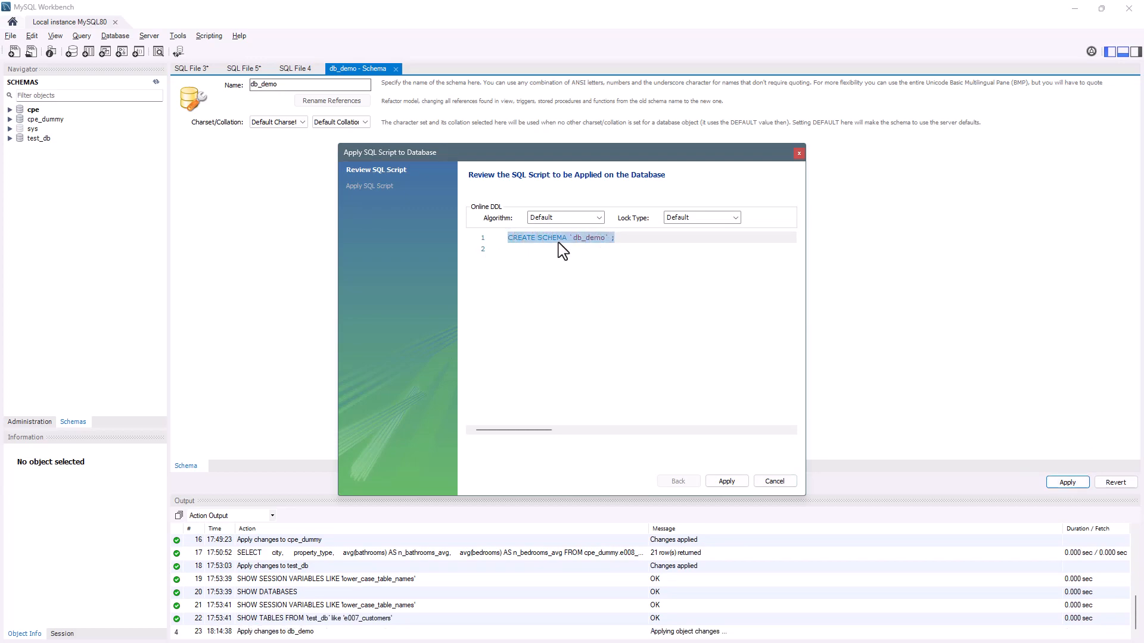
{"action": "left_click", "coordinate": [736, 482]}
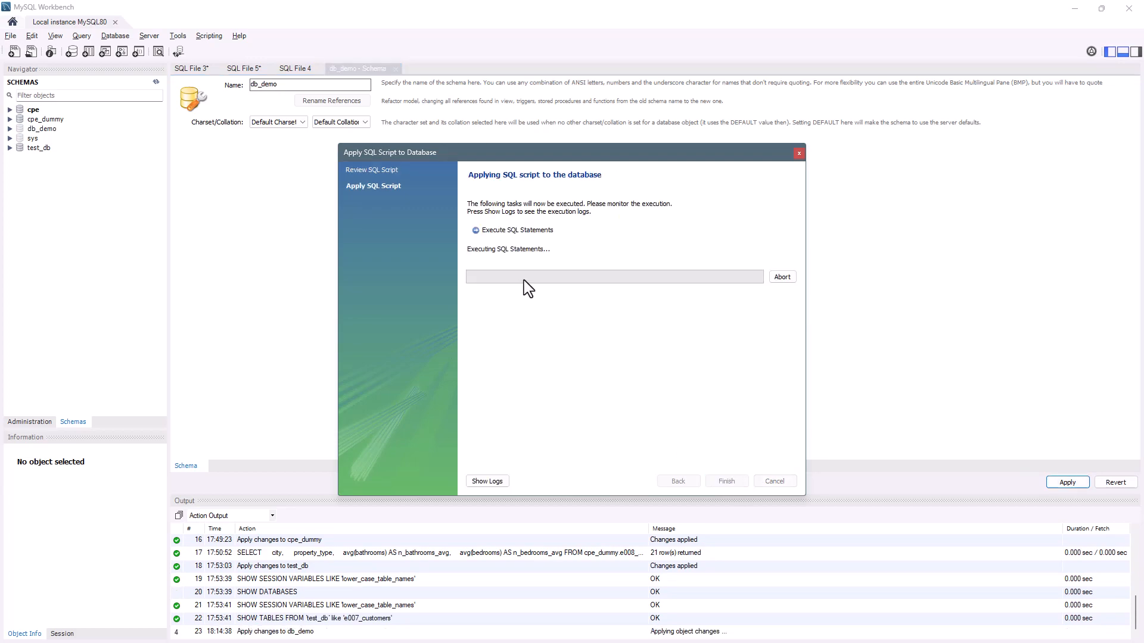
{"action": "left_click", "coordinate": [726, 483]}
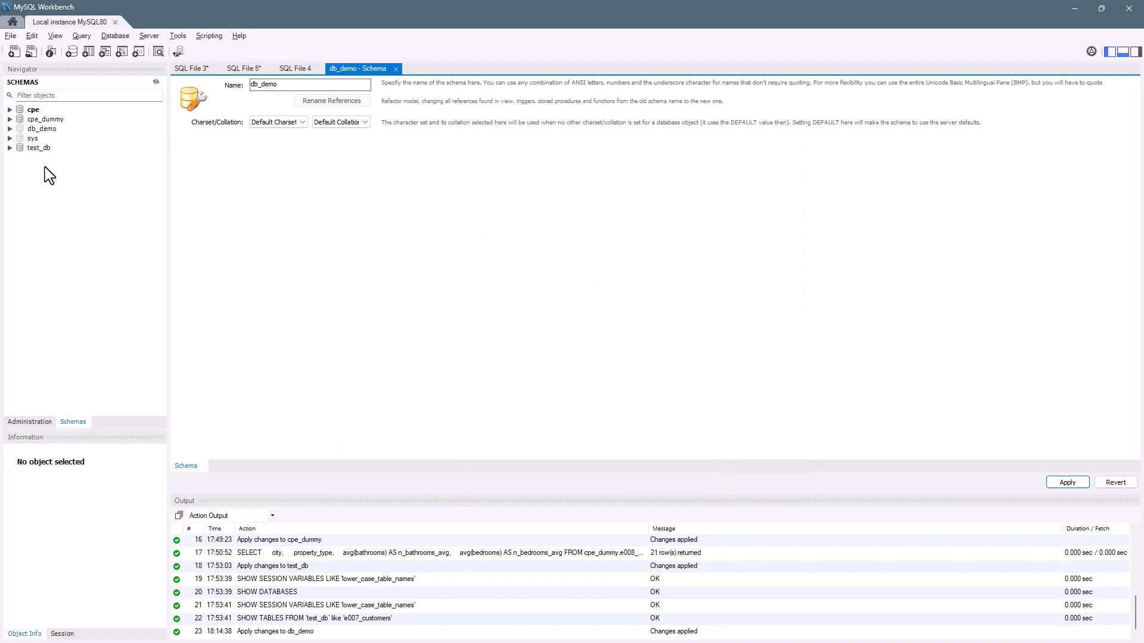
Step: Refresh the schema list, expand db_demo to show its object folders, and close the schema editor
{"action": "left_click", "coordinate": [155, 83]}
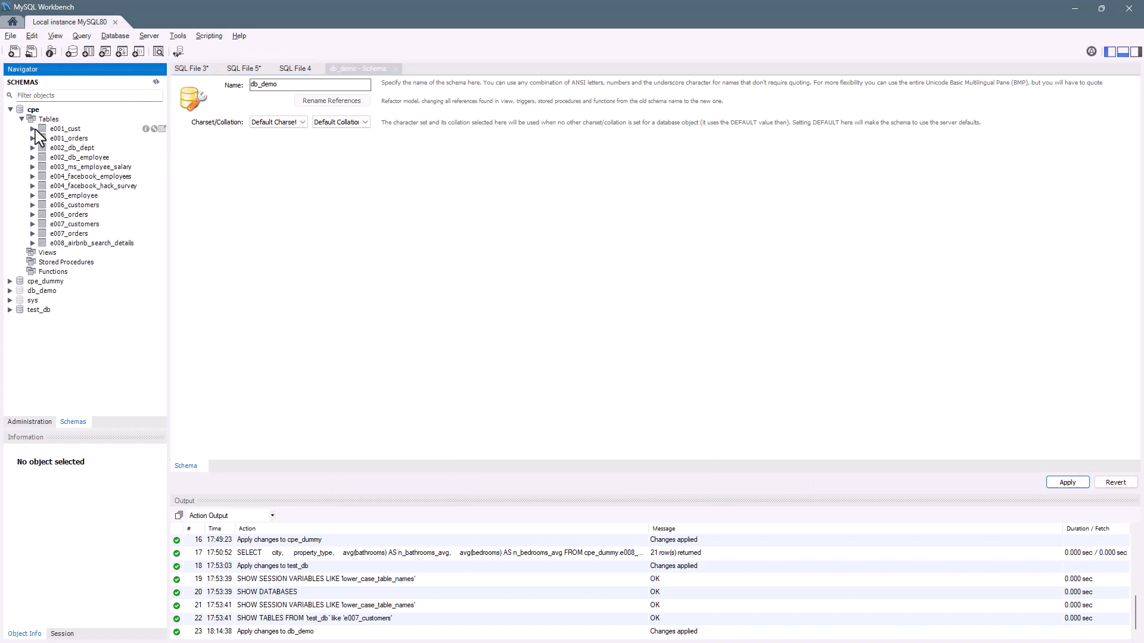
{"action": "left_click", "coordinate": [9, 148]}
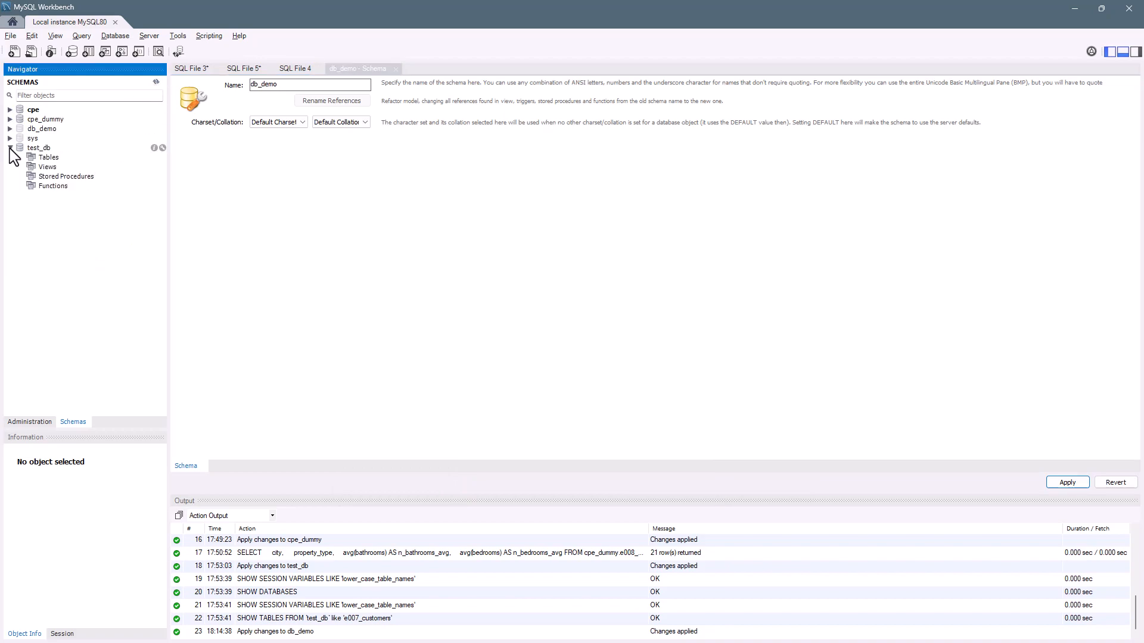
{"action": "left_click", "coordinate": [9, 148]}
{"action": "left_click", "coordinate": [9, 129]}
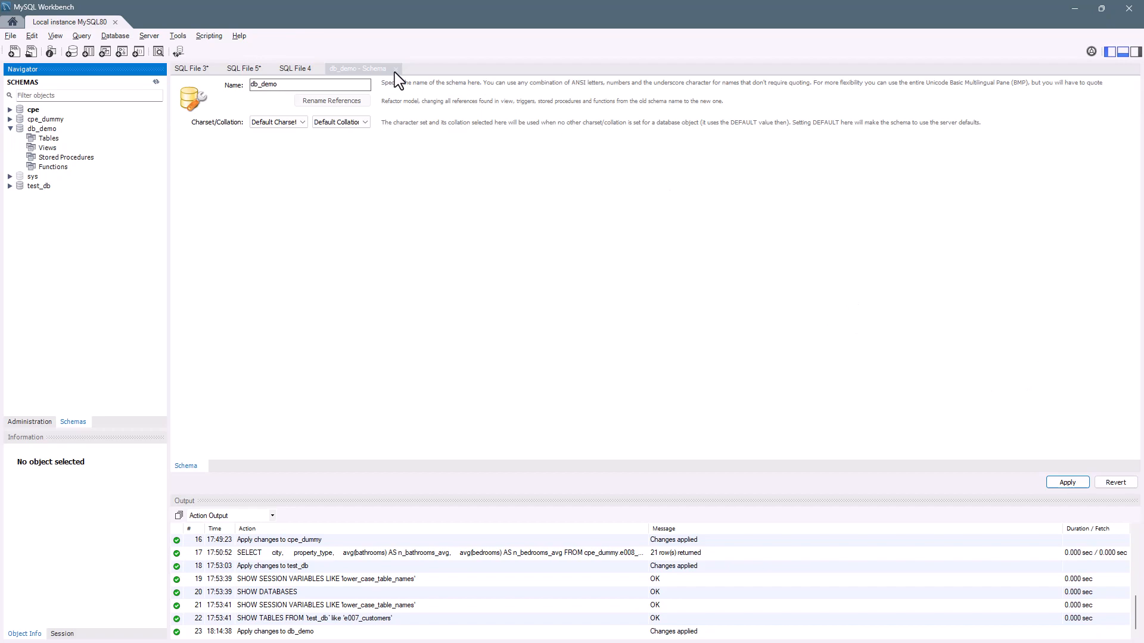
{"action": "left_click", "coordinate": [394, 70]}
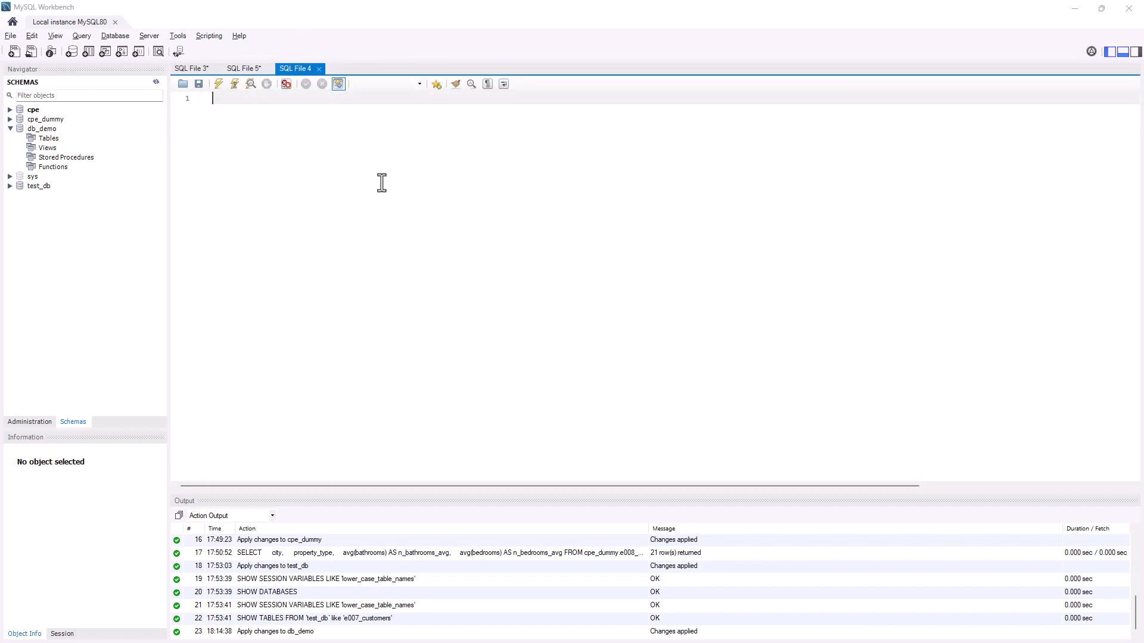
Step: Start a table data import for the db_demo schema with E007_customers.csv from the DF-Easy folder as the source file
{"action": "key", "text": "alt+Tab"}
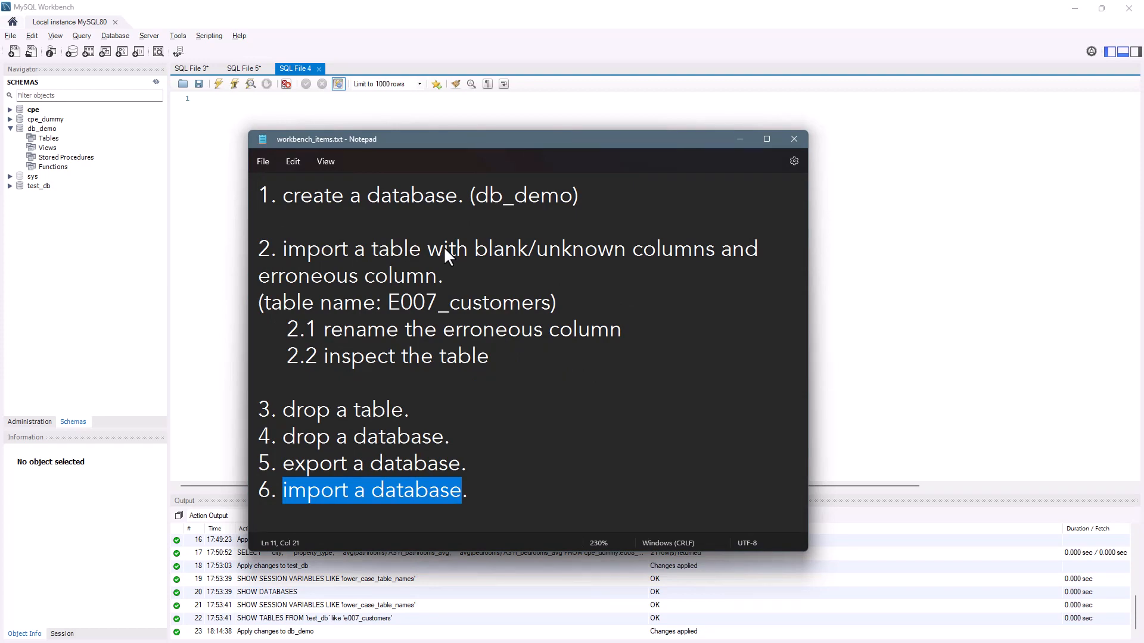
{"action": "key", "text": "alt+Tab"}
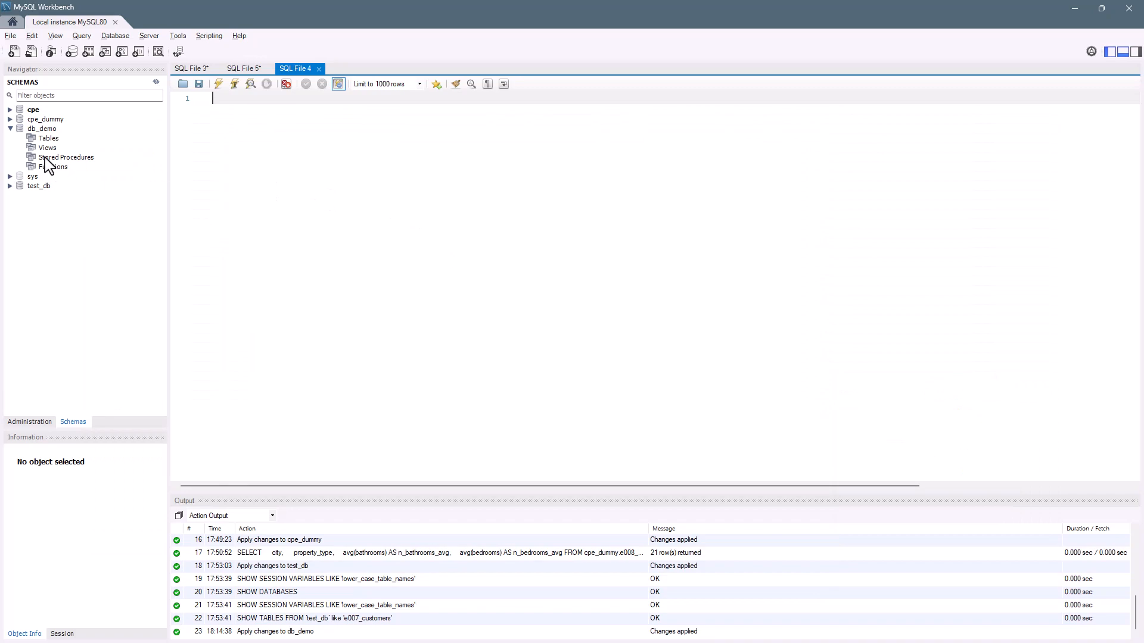
{"action": "right_click", "coordinate": [36, 130]}
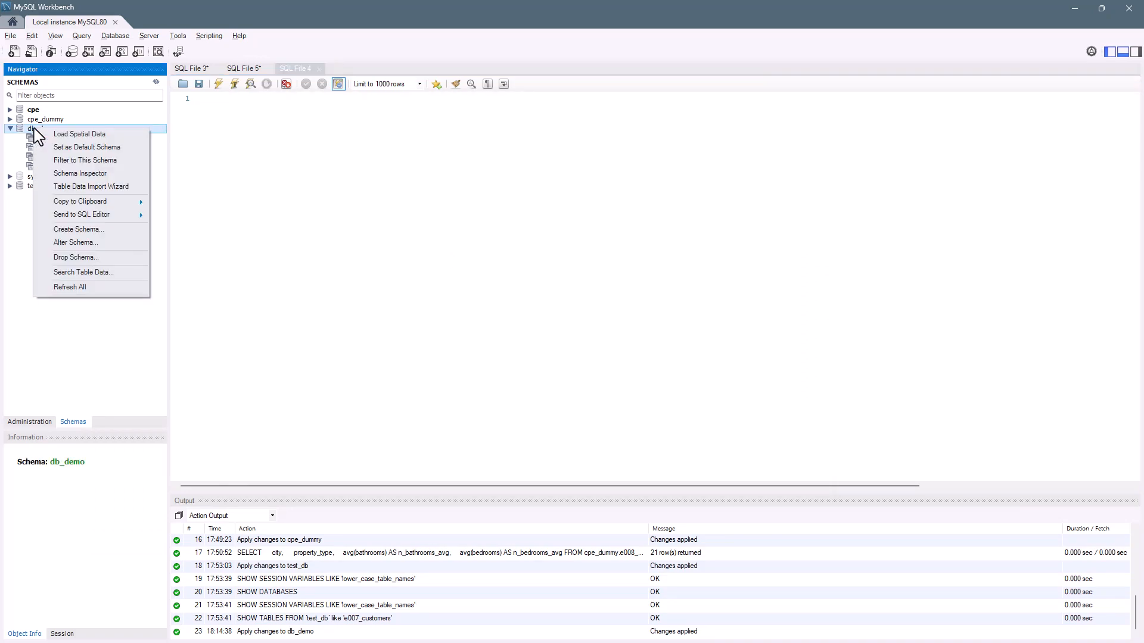
{"action": "left_click", "coordinate": [62, 189]}
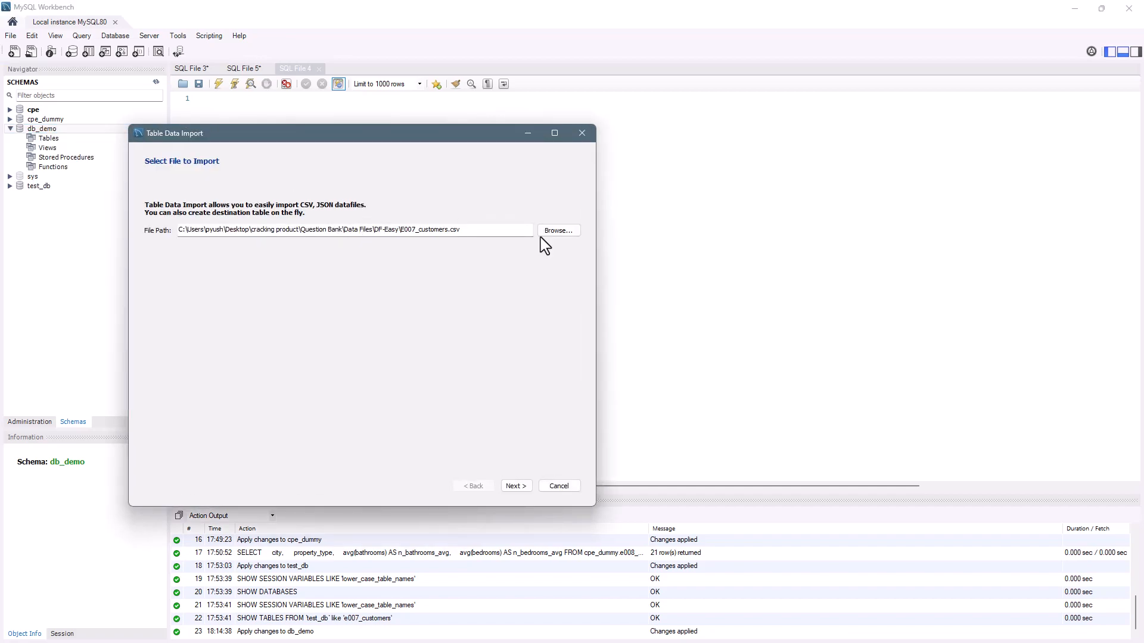
{"action": "left_click", "coordinate": [555, 235]}
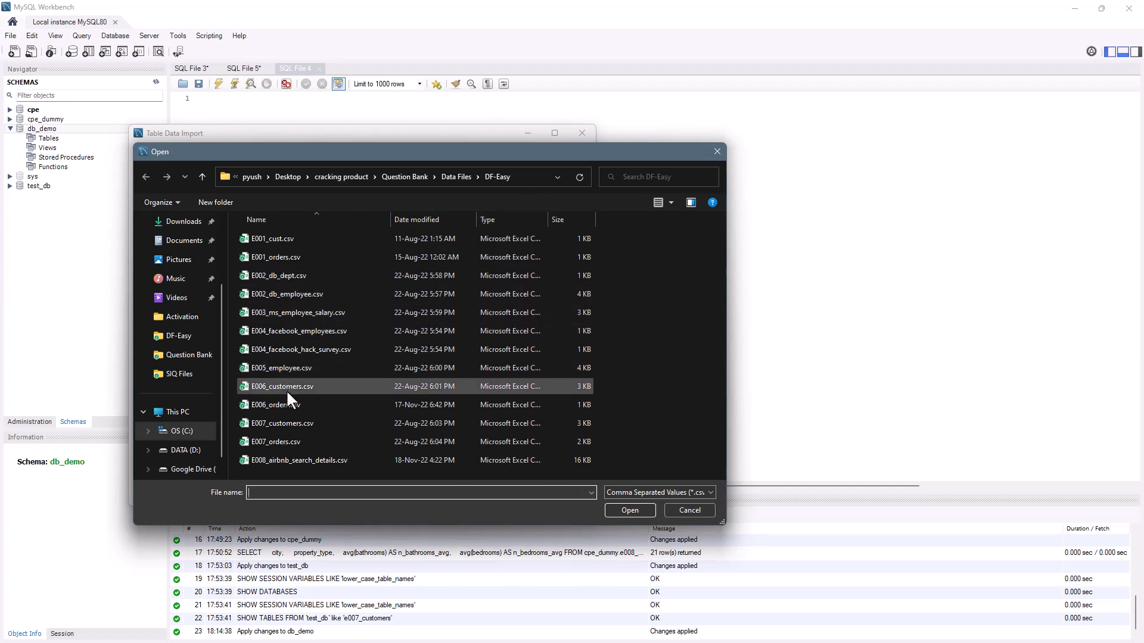
{"action": "left_click", "coordinate": [284, 423]}
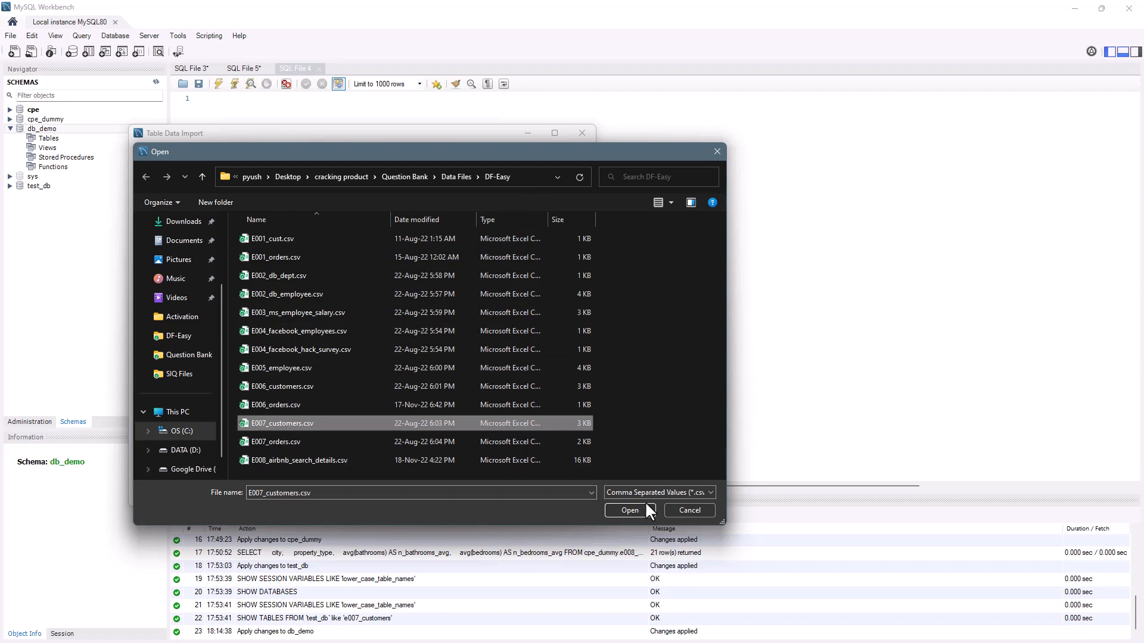
{"action": "left_click", "coordinate": [629, 509]}
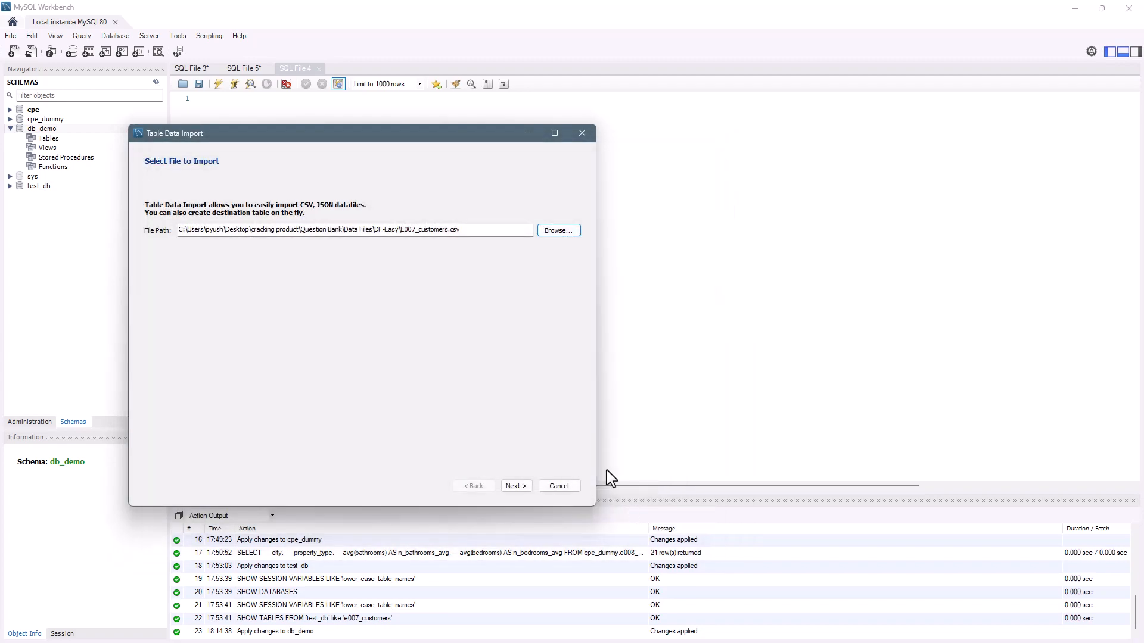
{"action": "left_click", "coordinate": [513, 487]}
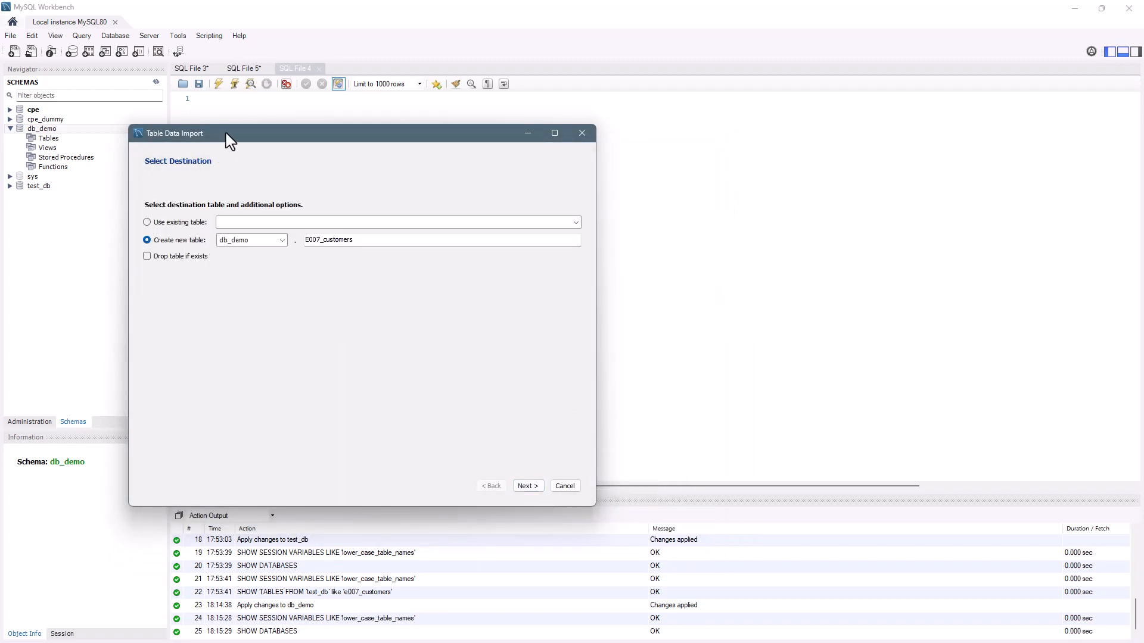
Step: Set the import destination to a new table E007_customers in the db_demo schema and proceed to the import settings
{"action": "left_click_drag", "start_coordinate": [230, 141], "coordinate": [371, 124]}
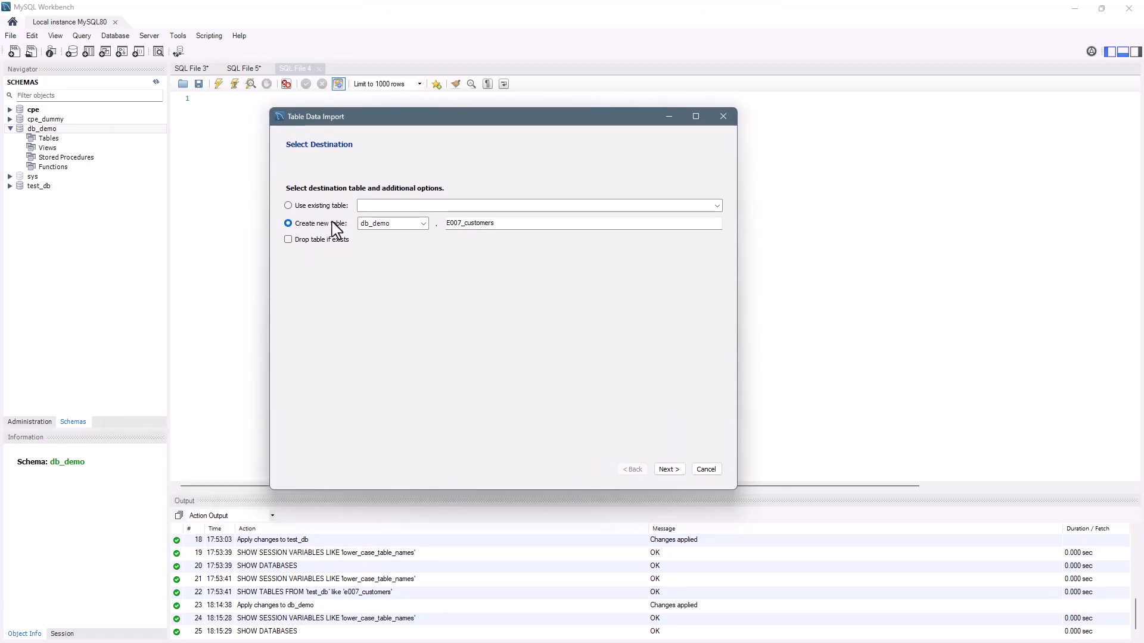
{"action": "left_click", "coordinate": [382, 227]}
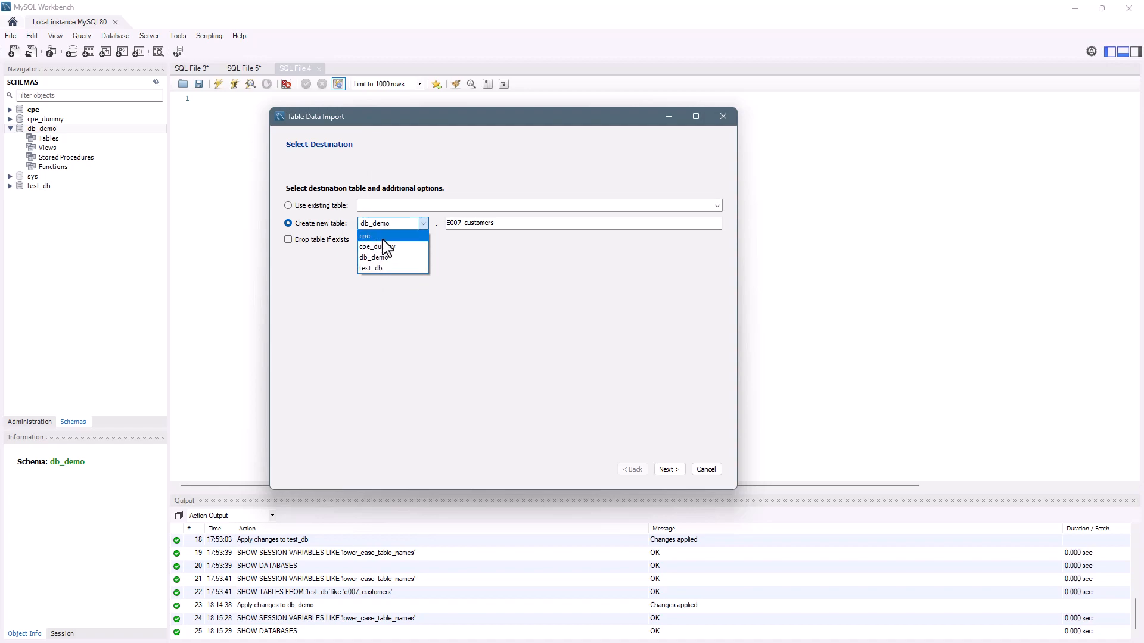
{"action": "left_click", "coordinate": [384, 262]}
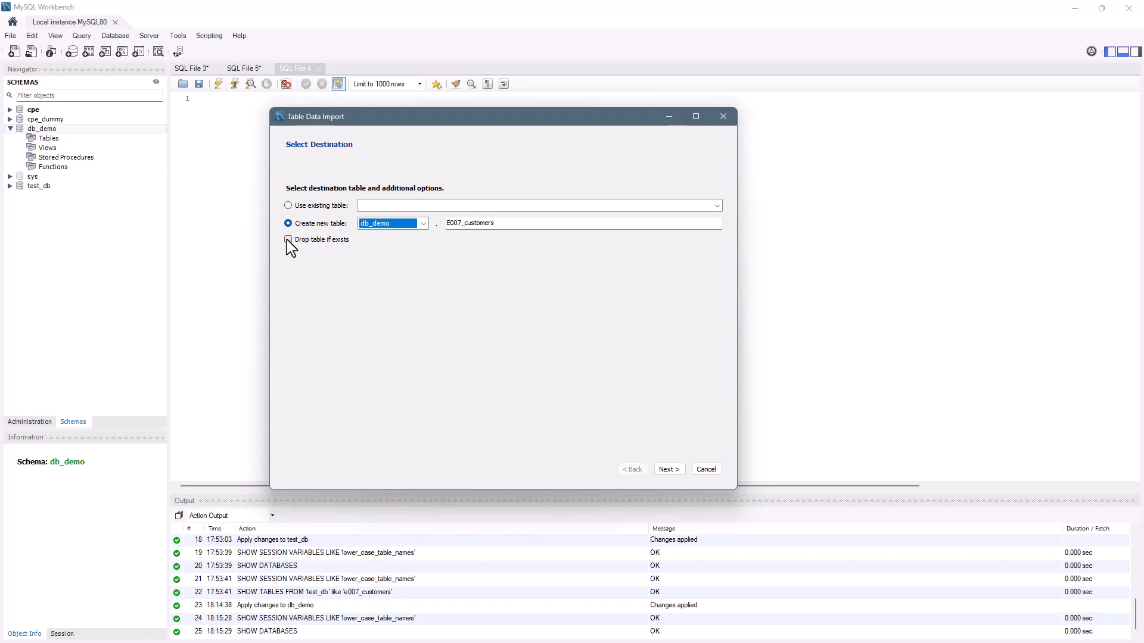
{"action": "left_click", "coordinate": [669, 470]}
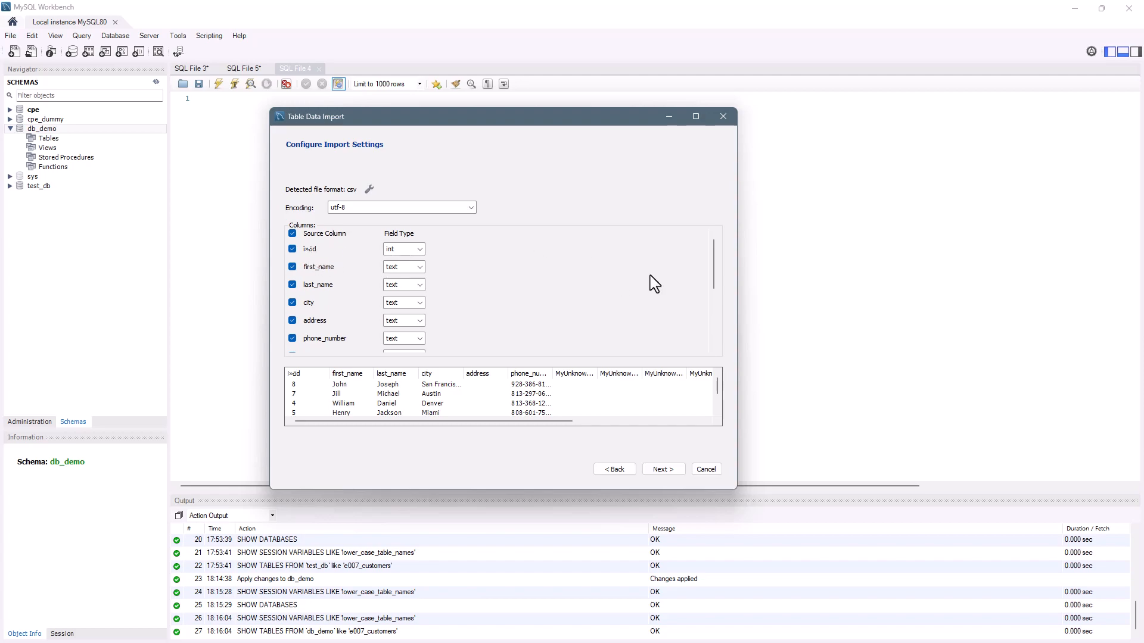
Step: Exclude the blank source columns MyUnknownColumn and MyUnknownColumn_[0] through MyUnknownColumn_[6] from the import
{"action": "left_click_drag", "start_coordinate": [717, 253], "coordinate": [716, 291]}
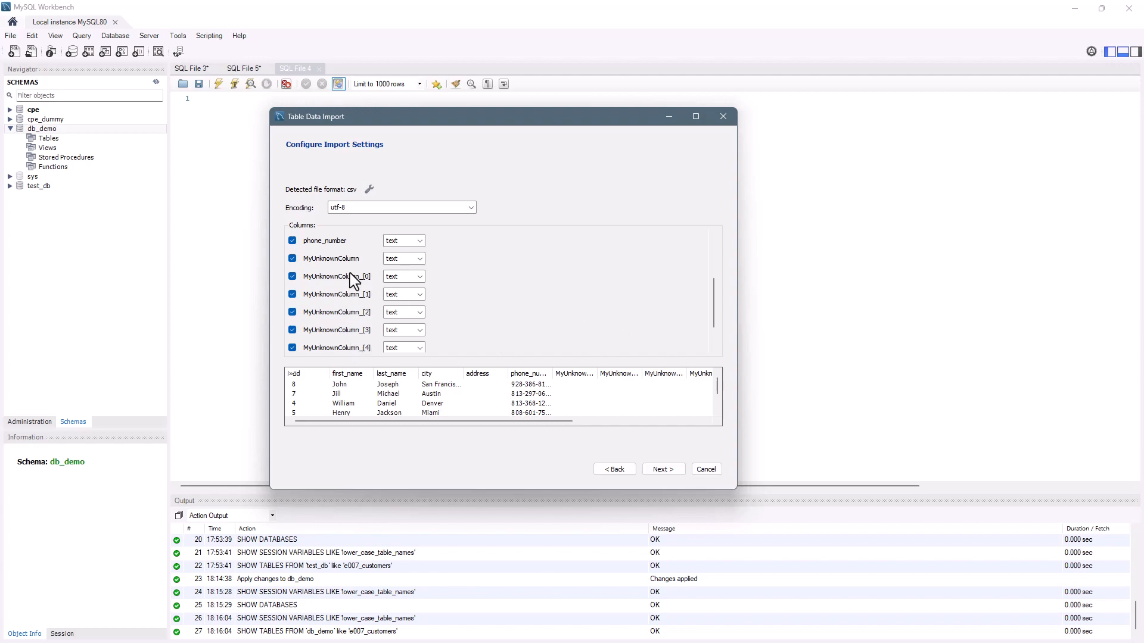
{"action": "left_click_drag", "start_coordinate": [557, 422], "coordinate": [519, 423]}
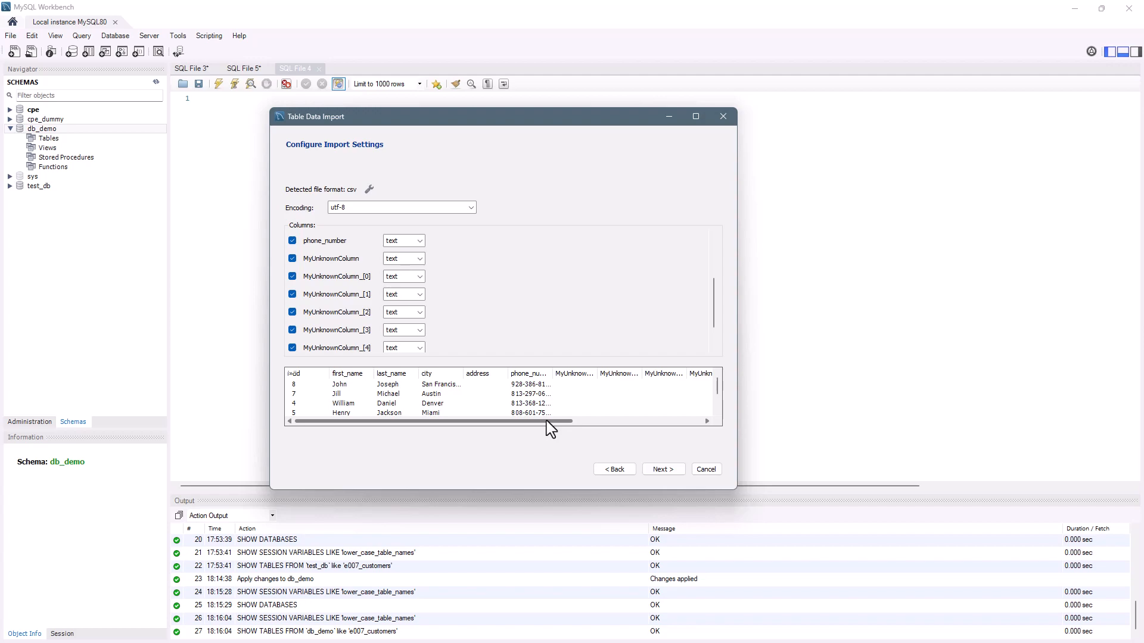
{"action": "left_click", "coordinate": [292, 258]}
{"action": "left_click", "coordinate": [292, 276]}
{"action": "left_click", "coordinate": [292, 293]}
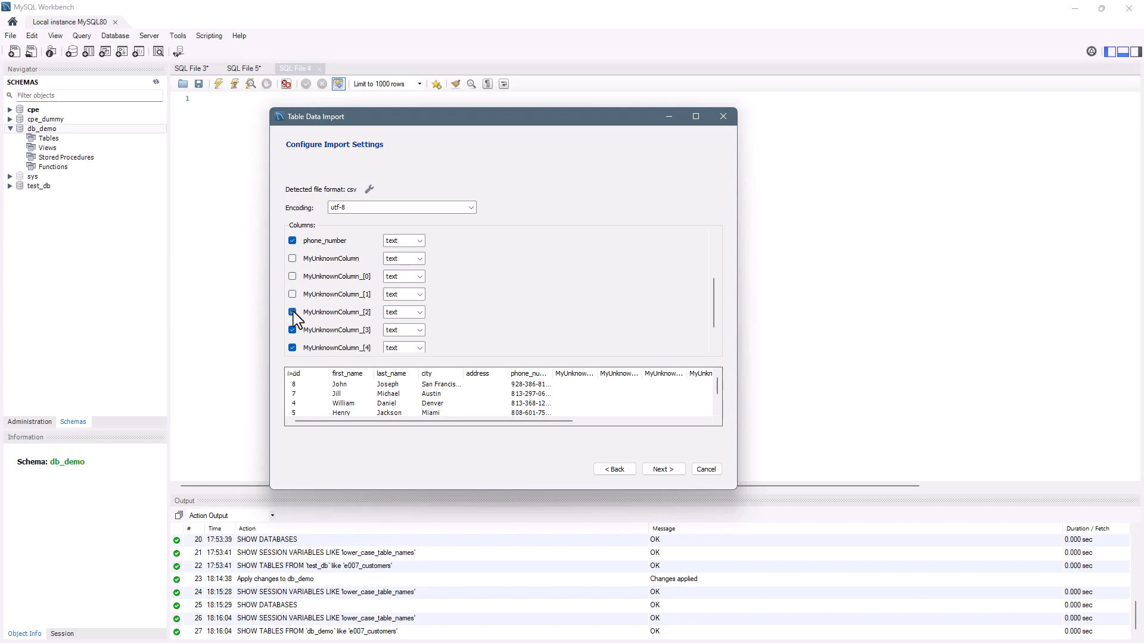
{"action": "left_click", "coordinate": [292, 312]}
{"action": "left_click", "coordinate": [292, 329]}
{"action": "scroll", "coordinate": [305, 334], "scroll_direction": "down", "scroll_amount": 1}
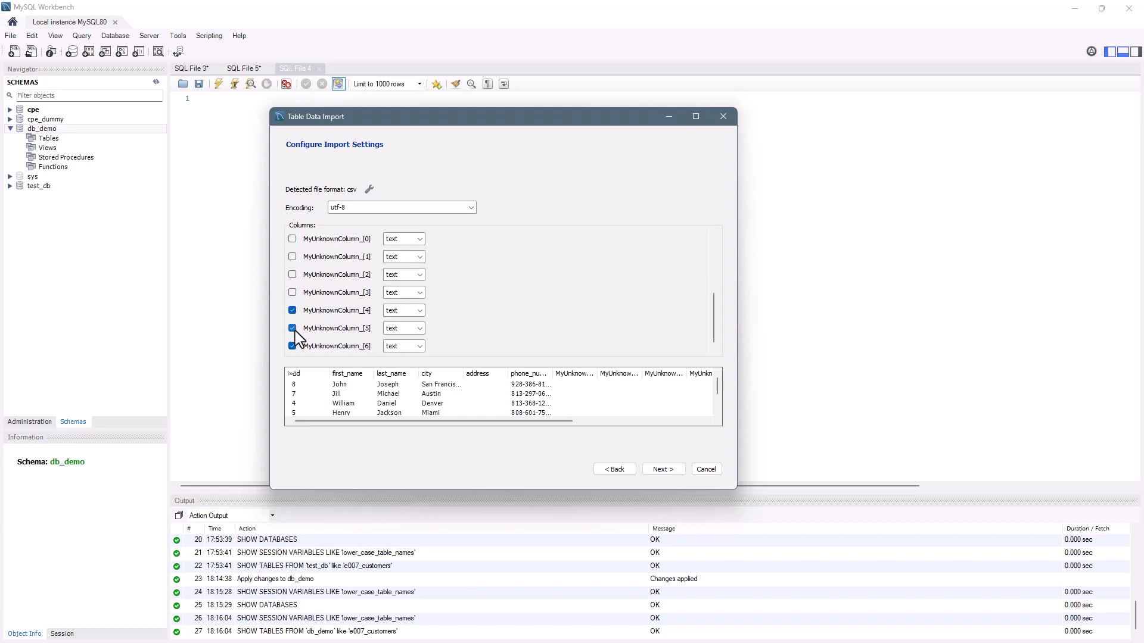
{"action": "left_click", "coordinate": [292, 310]}
{"action": "left_click", "coordinate": [292, 327]}
{"action": "left_click", "coordinate": [292, 346]}
{"action": "left_click_drag", "start_coordinate": [717, 306], "coordinate": [719, 255]}
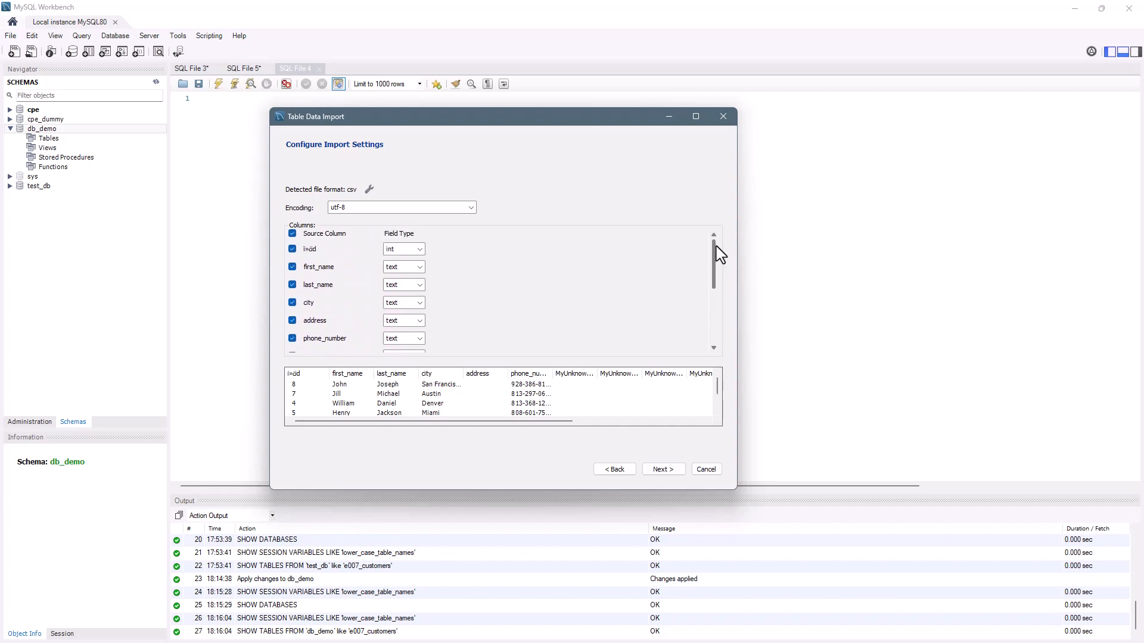
Step: Run the import of the customers CSV into db_demo and finish the import wizard
{"action": "left_click", "coordinate": [664, 469]}
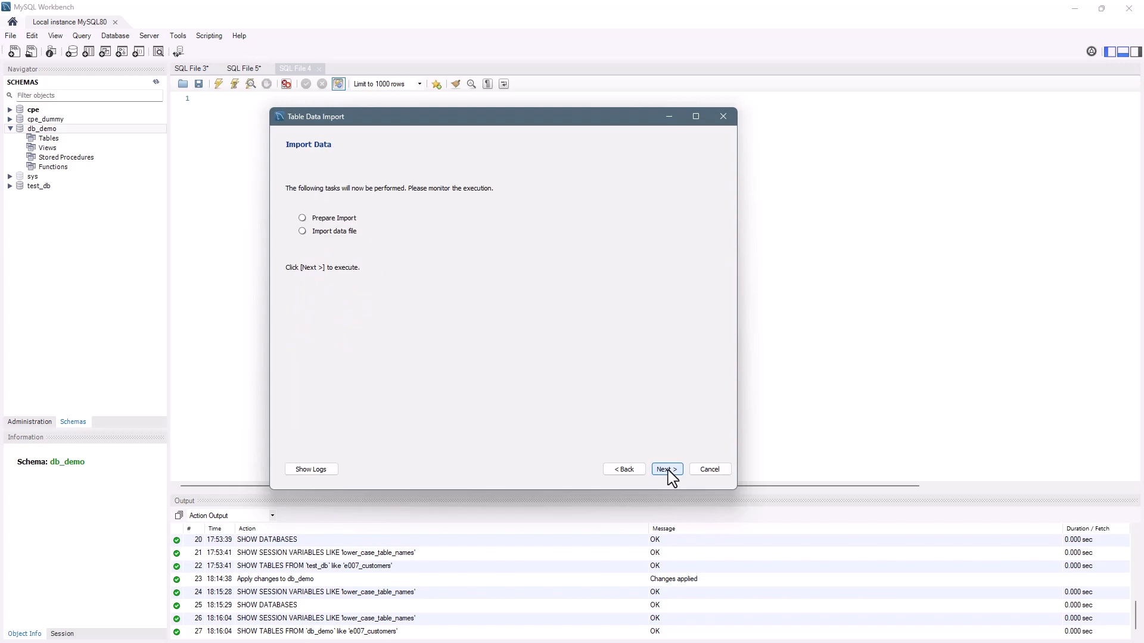
{"action": "left_click", "coordinate": [668, 471]}
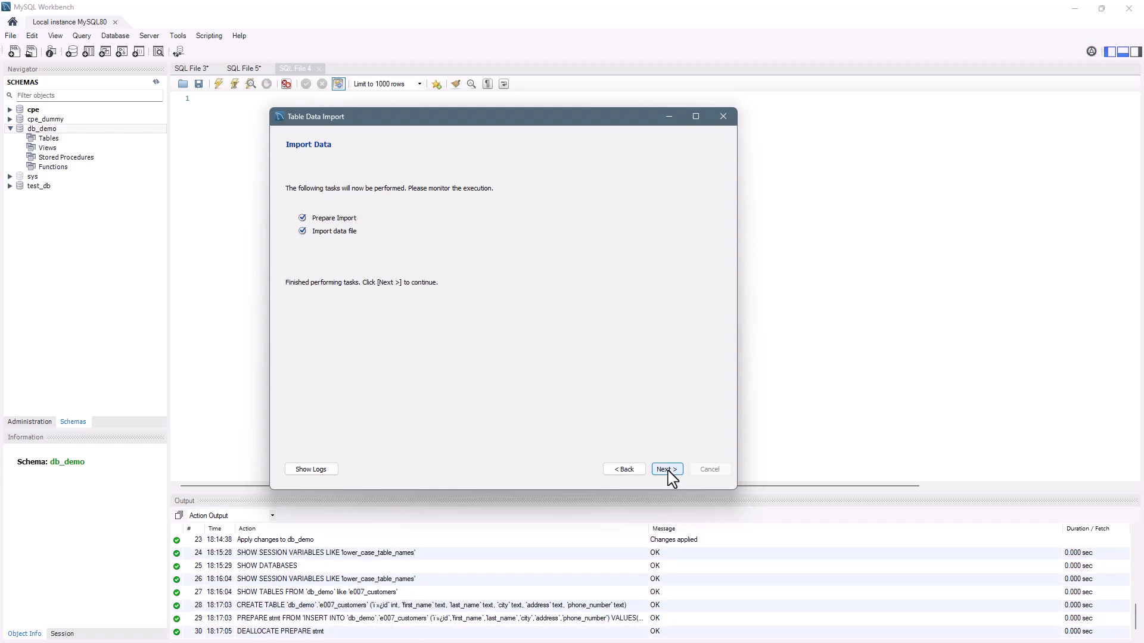
{"action": "left_click", "coordinate": [668, 470]}
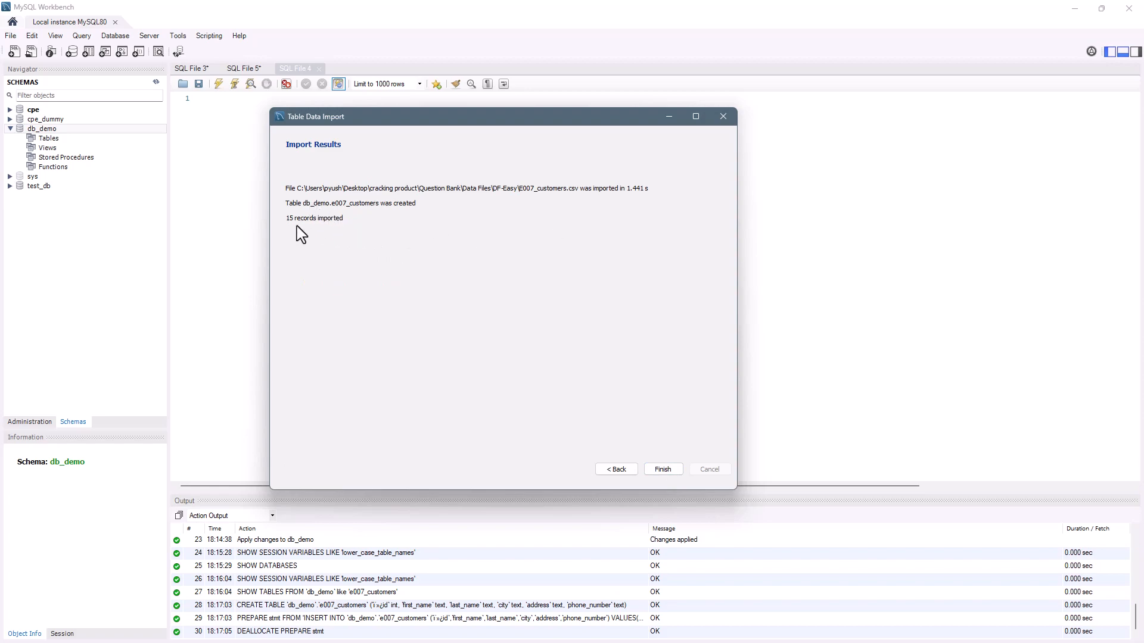
{"action": "left_click", "coordinate": [663, 470]}
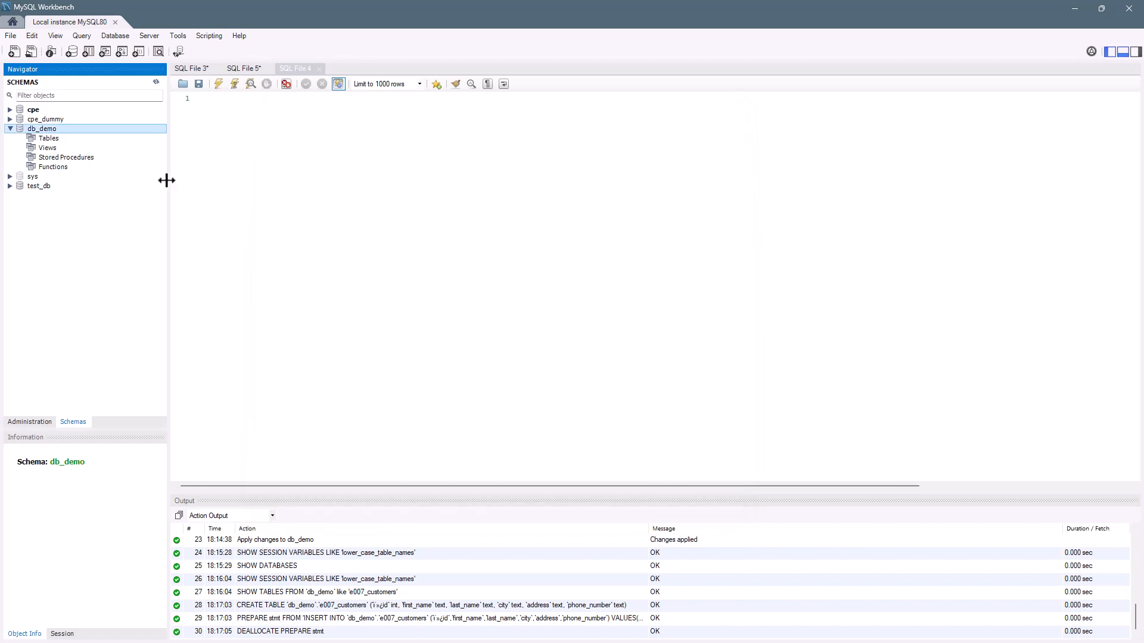
Step: Refresh the schema list, collapse cpe, and expand db_demo's tables down to the e007_customers object folders
{"action": "left_click", "coordinate": [157, 82]}
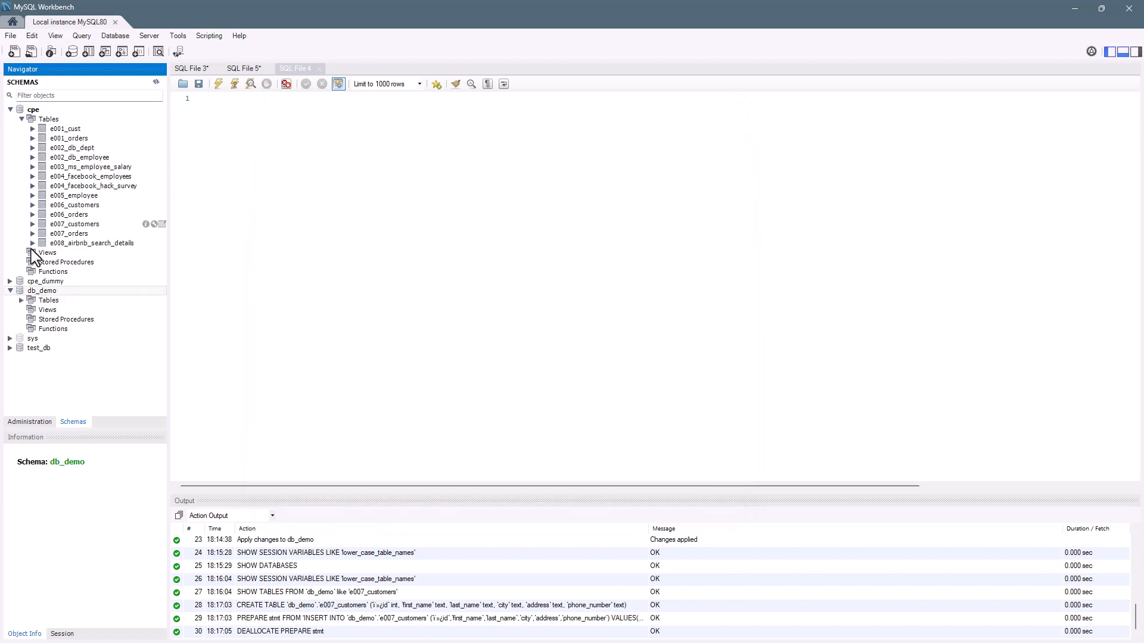
{"action": "left_click", "coordinate": [10, 110]}
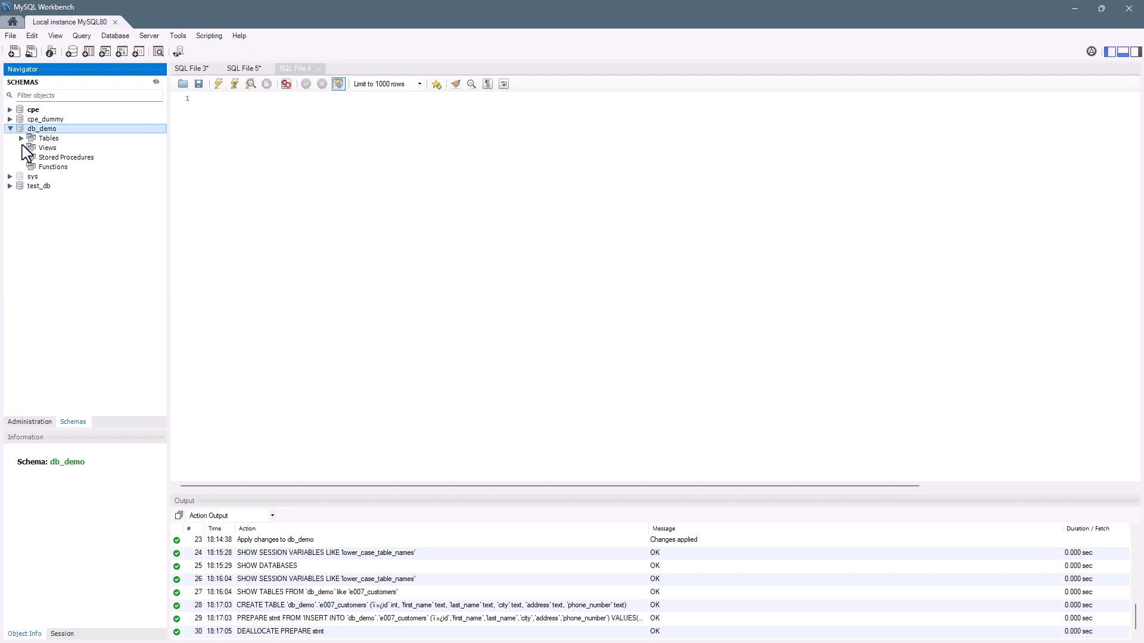
{"action": "left_click", "coordinate": [22, 138]}
{"action": "left_click", "coordinate": [33, 148]}
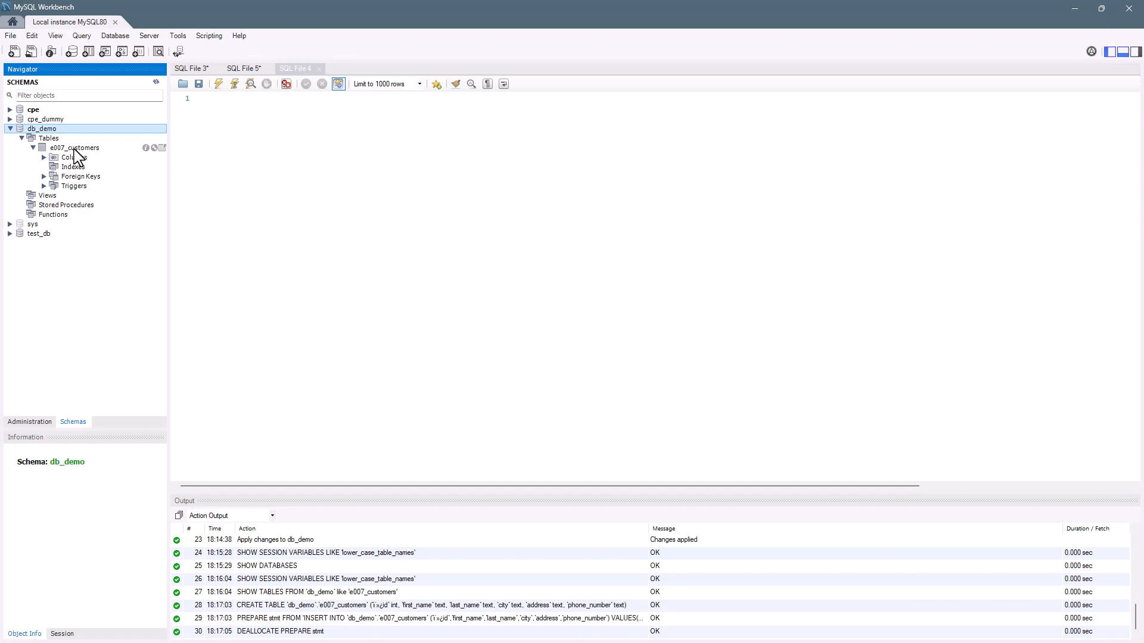
Step: Open e007_customers in db_demo for altering and rename its garbled first column to id
{"action": "key", "text": "alt+Tab"}
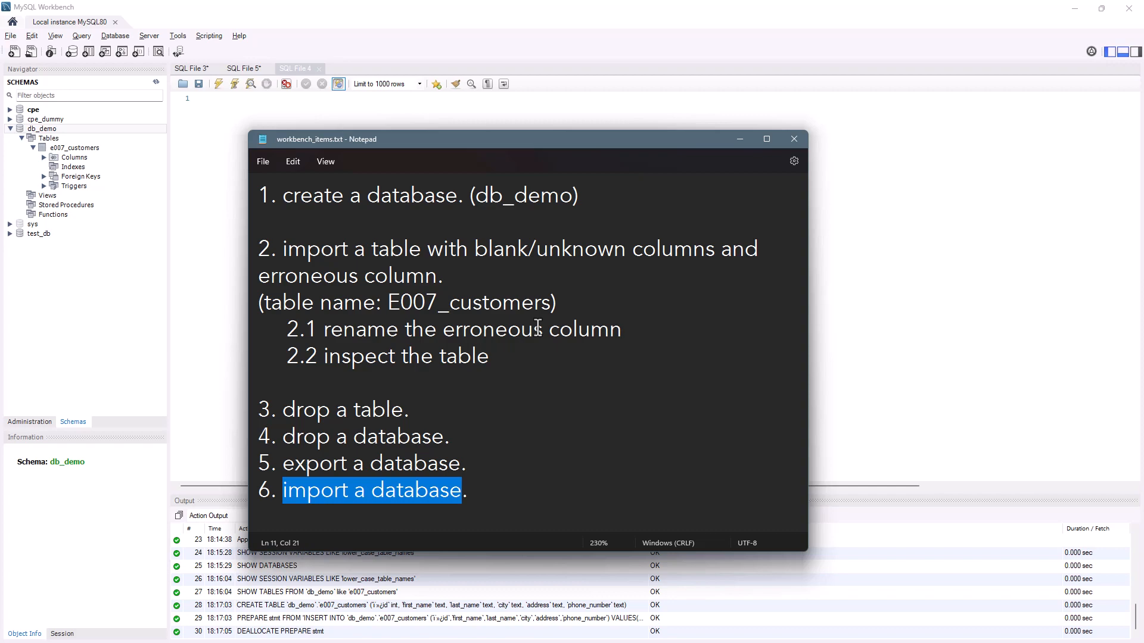
{"action": "left_click", "coordinate": [738, 141]}
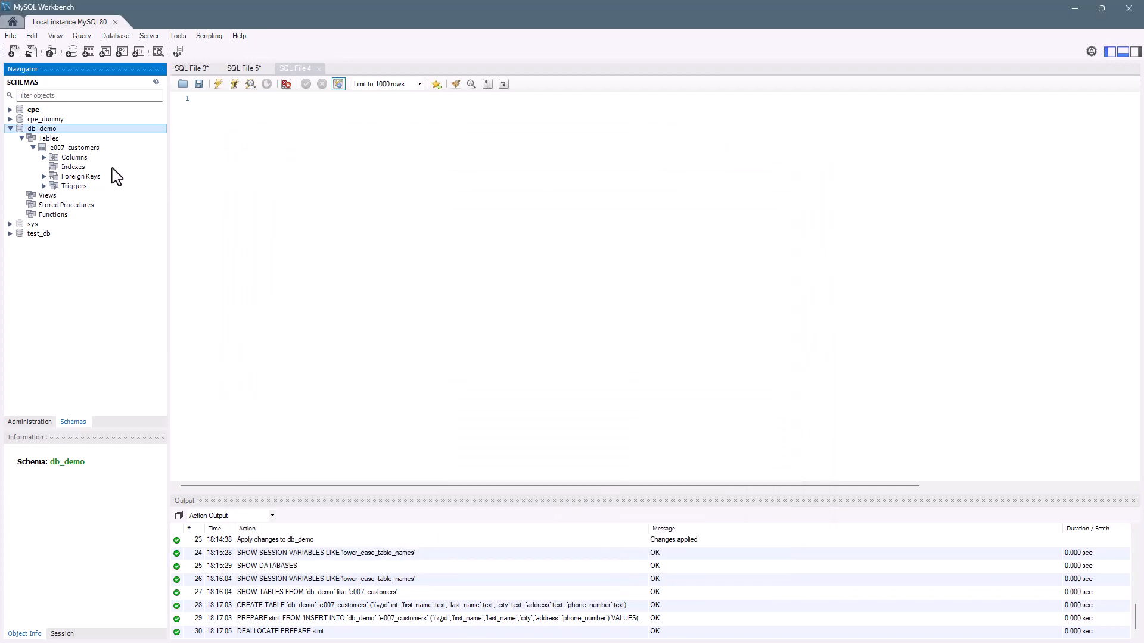
{"action": "right_click", "coordinate": [58, 148]}
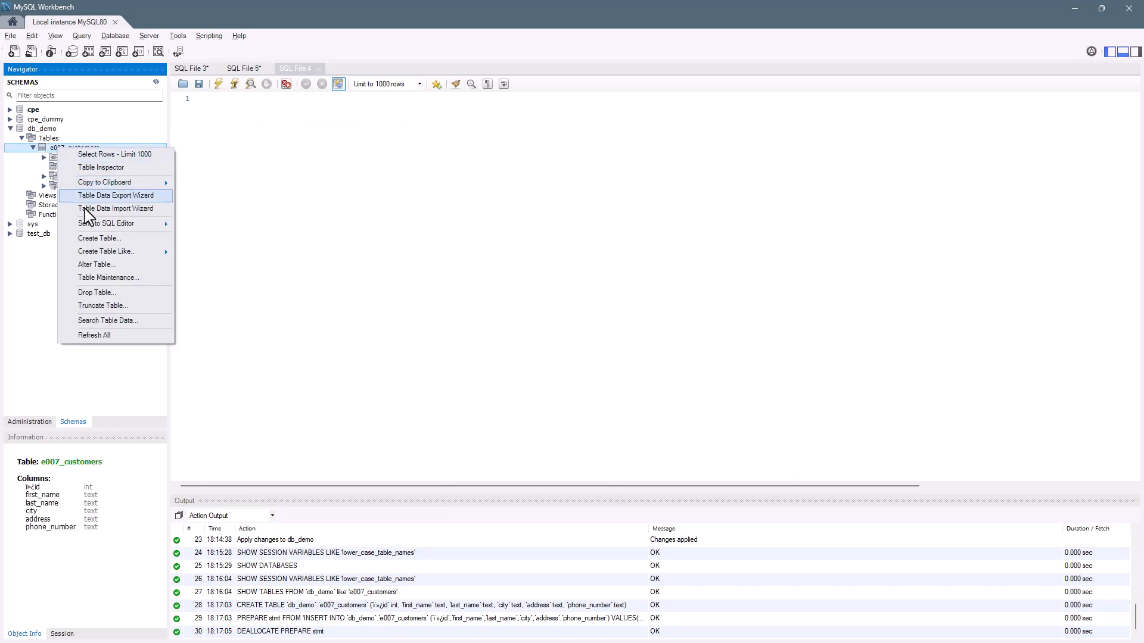
{"action": "left_click", "coordinate": [92, 266]}
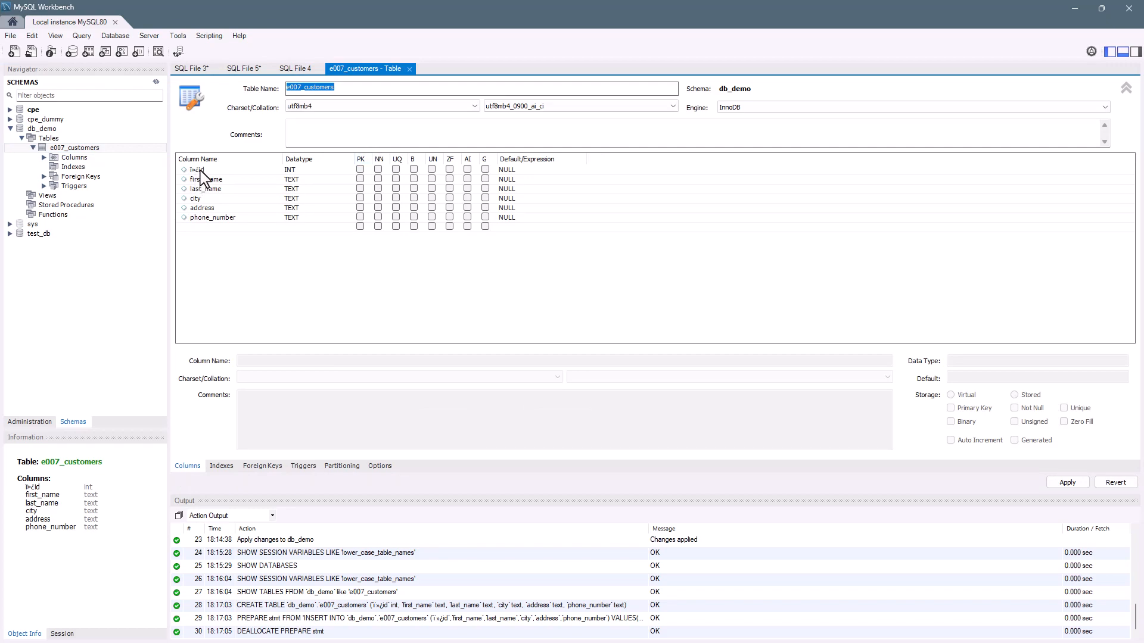
{"action": "left_click", "coordinate": [199, 171]}
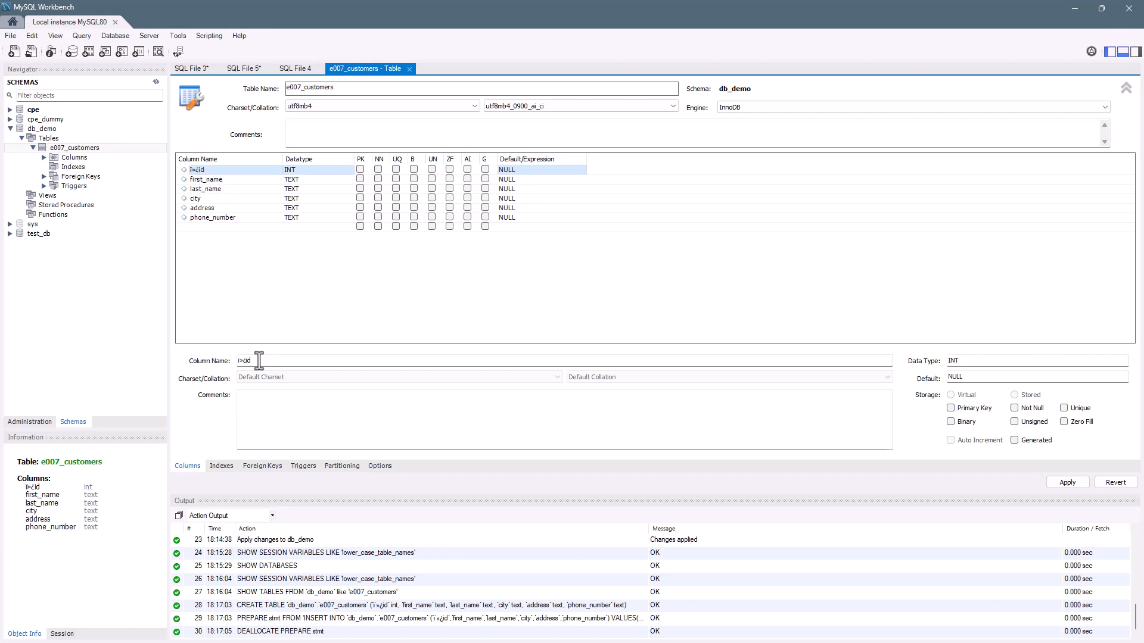
{"action": "left_click_drag", "start_coordinate": [259, 360], "coordinate": [232, 360]}
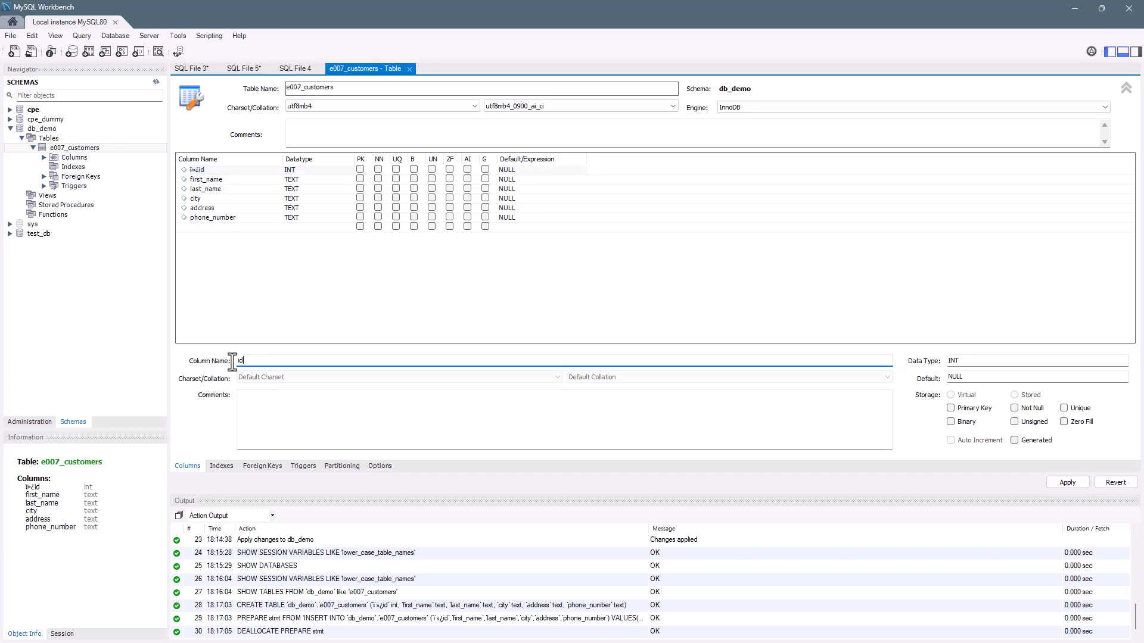
{"action": "type", "text": "id"}
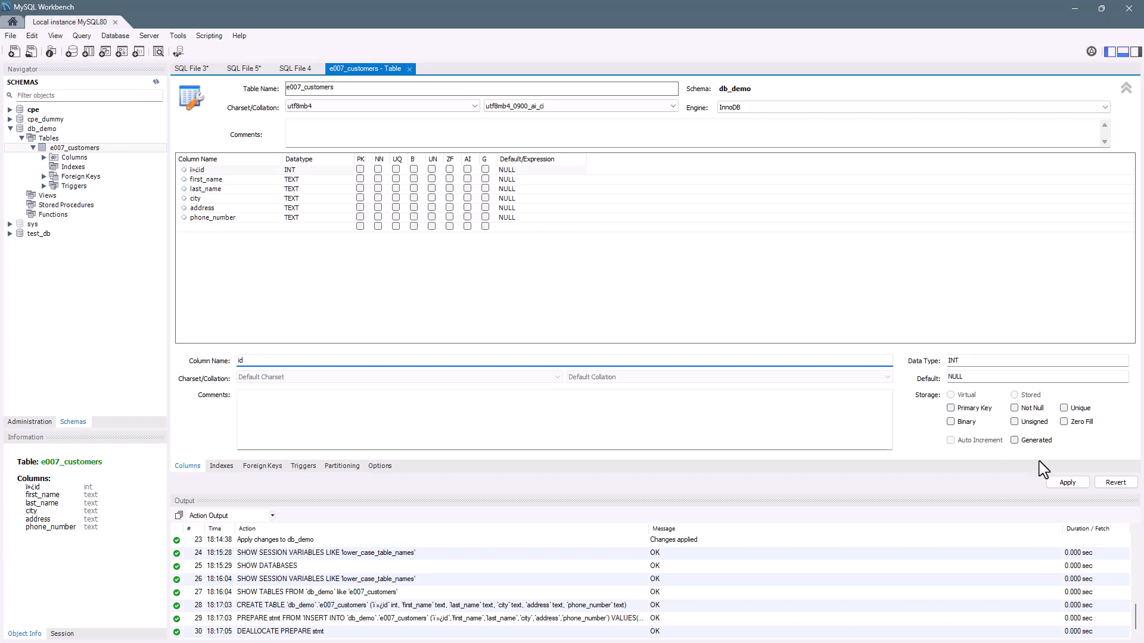
Step: Review the generated ALTER TABLE script with its CHANGE COLUMN statement and apply it to the database
{"action": "left_click", "coordinate": [1063, 483]}
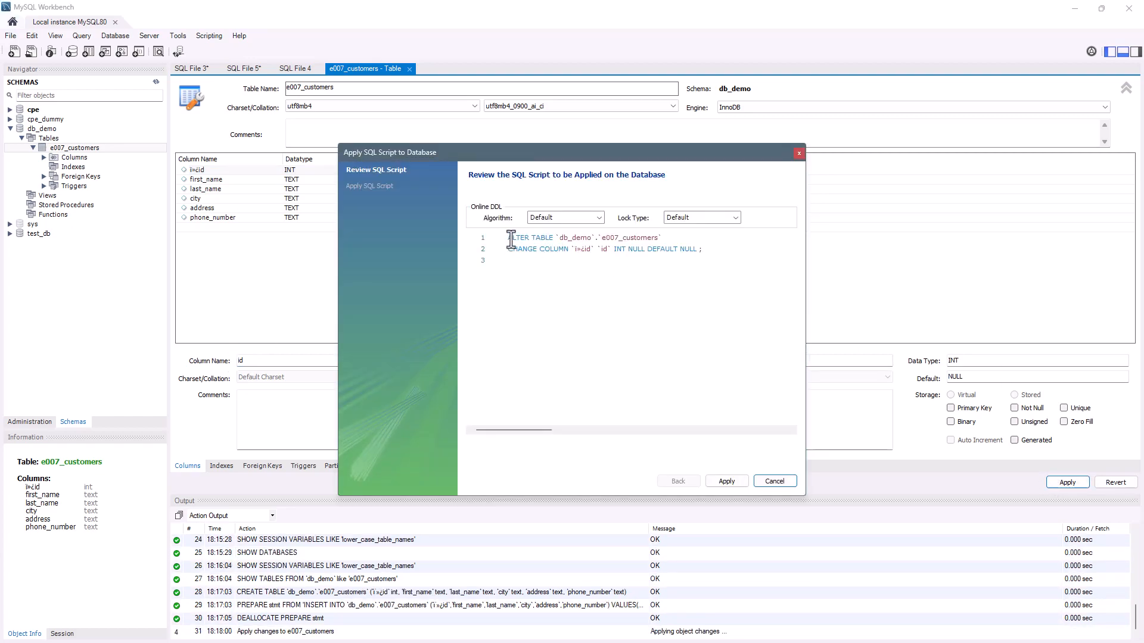
{"action": "left_click_drag", "start_coordinate": [512, 239], "coordinate": [701, 250]}
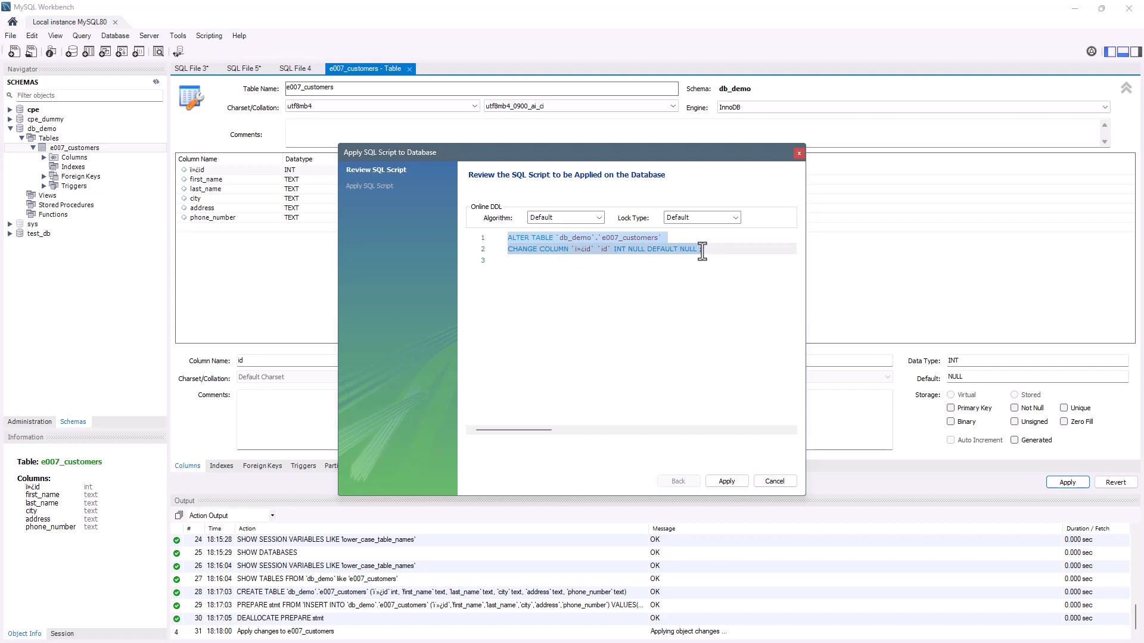
{"action": "left_click", "coordinate": [575, 240]}
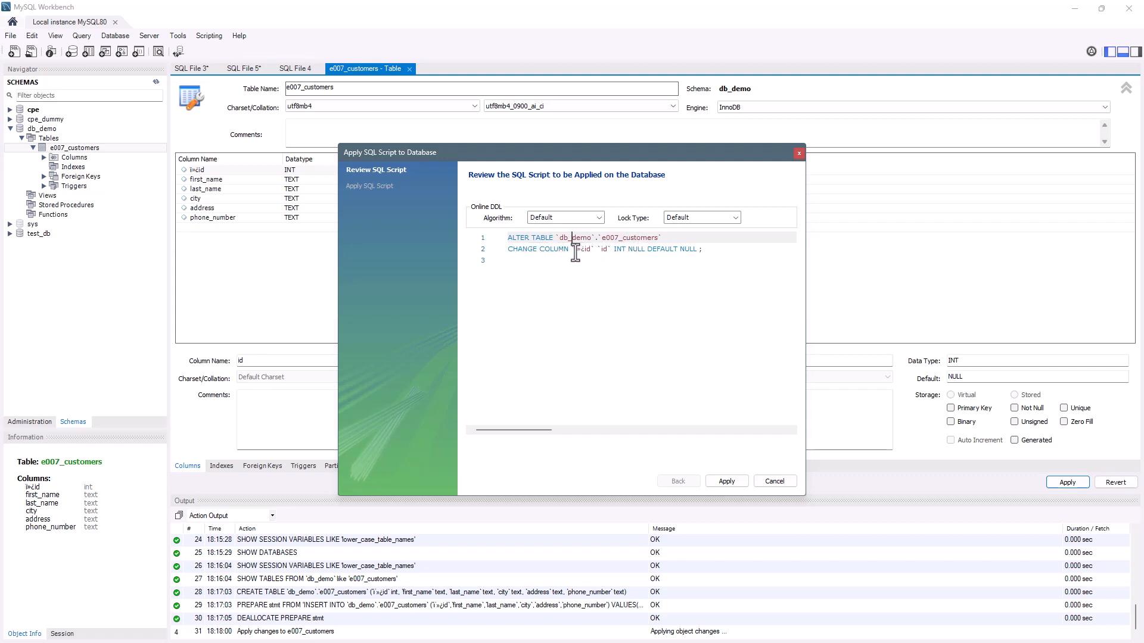
{"action": "left_click_drag", "start_coordinate": [576, 252], "coordinate": [590, 251]}
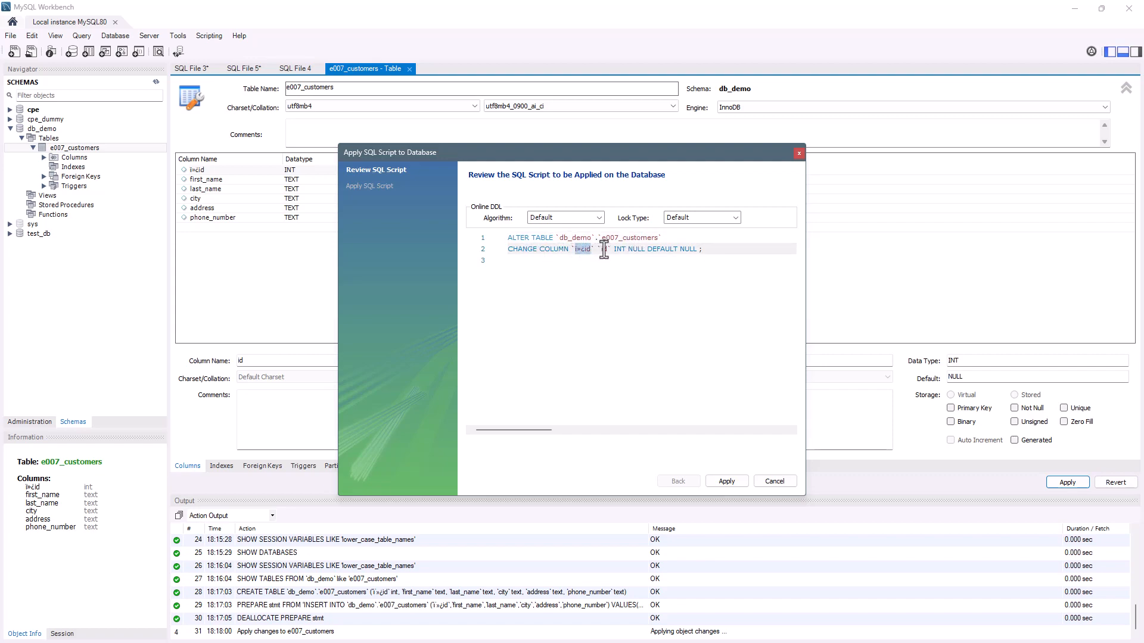
{"action": "left_click", "coordinate": [739, 483]}
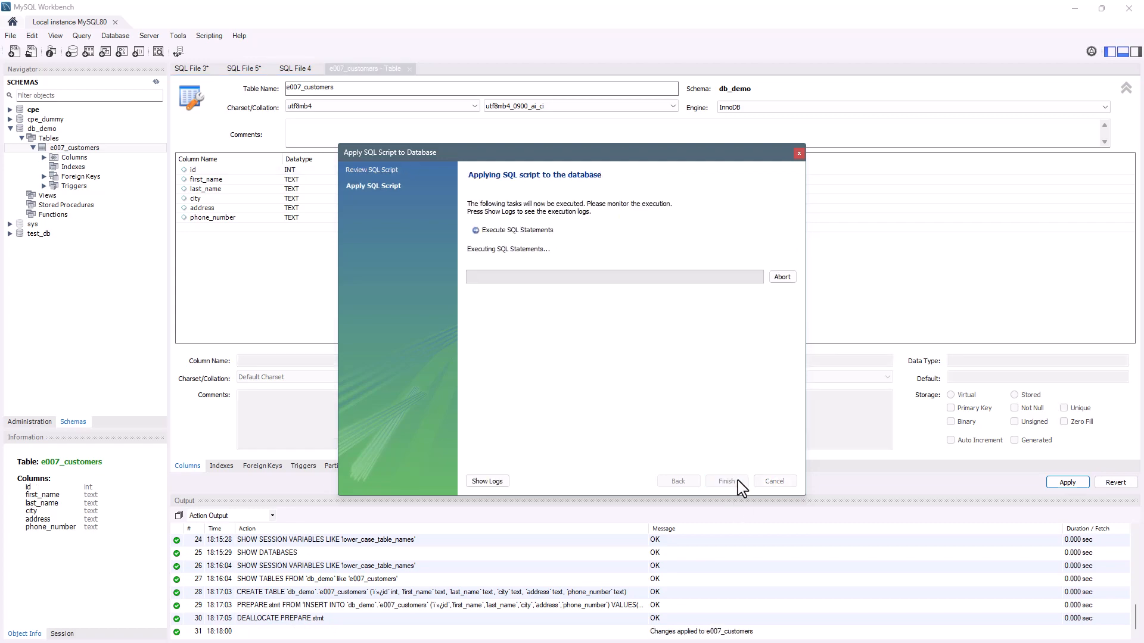
{"action": "left_click", "coordinate": [733, 486]}
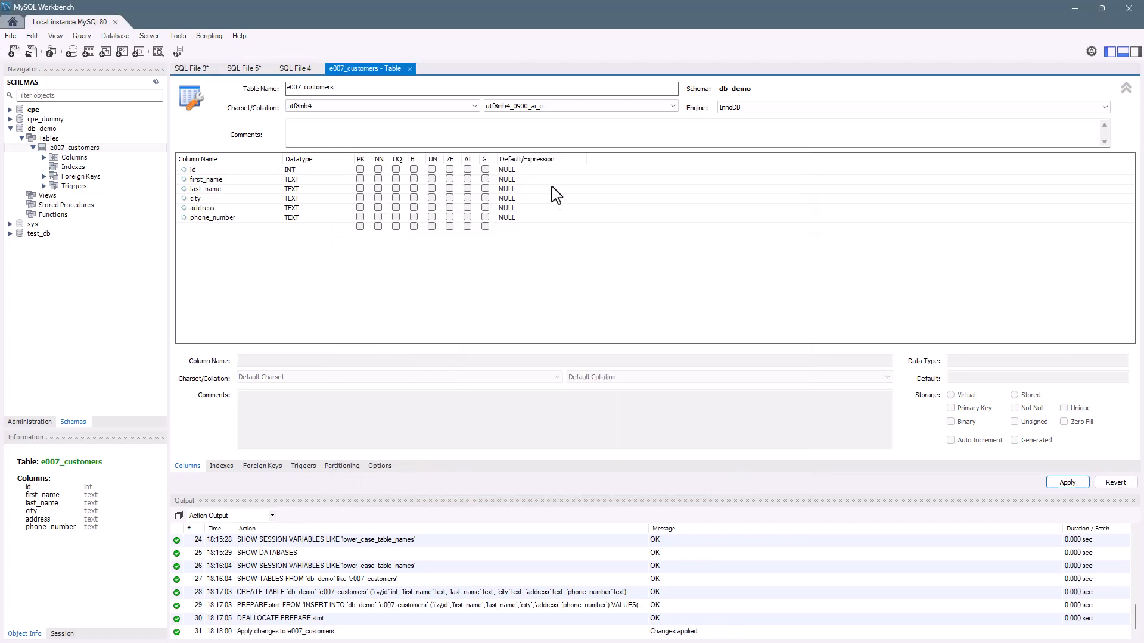
Step: Check the id column in the table definition and the expanded e007_customers column list, and close the table editor
{"action": "left_click", "coordinate": [196, 170]}
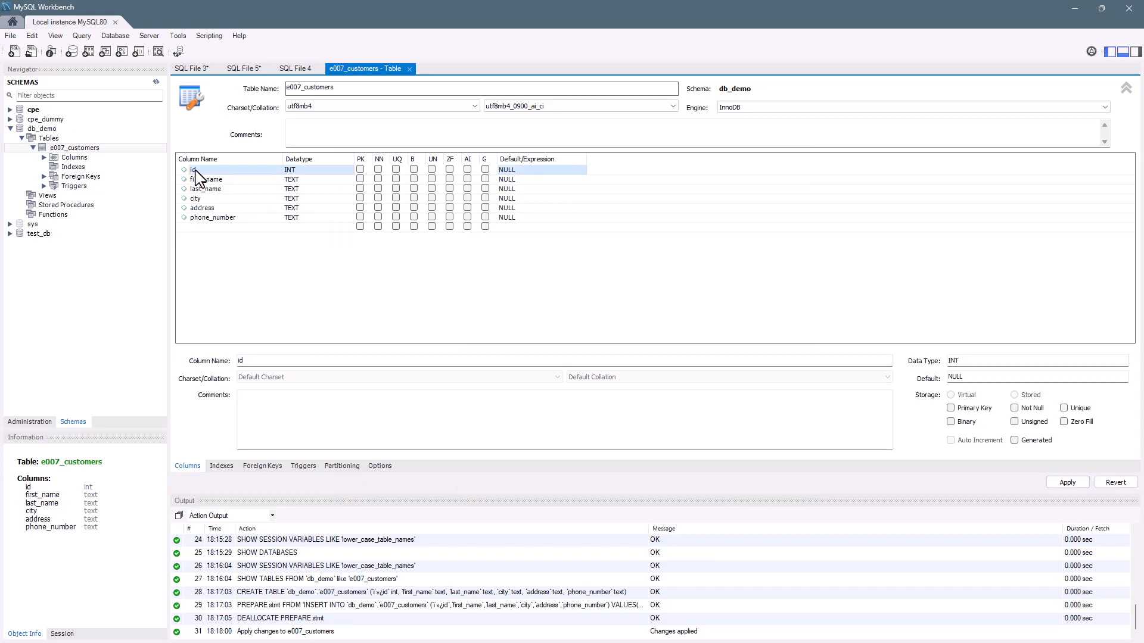
{"action": "left_click", "coordinate": [43, 157]}
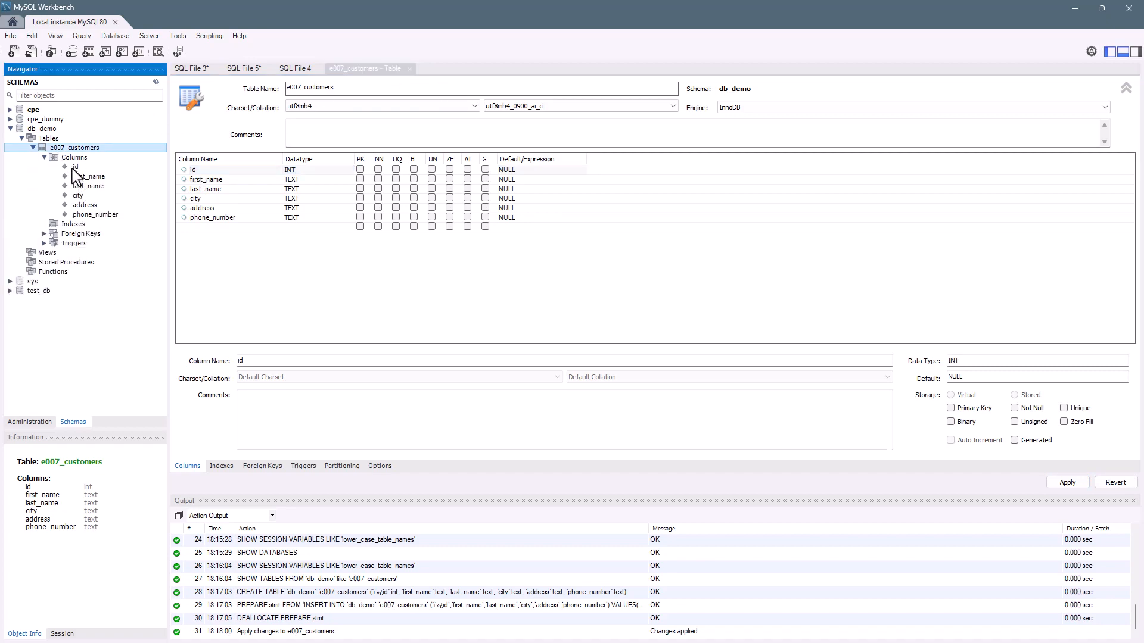
{"action": "left_click", "coordinate": [409, 70]}
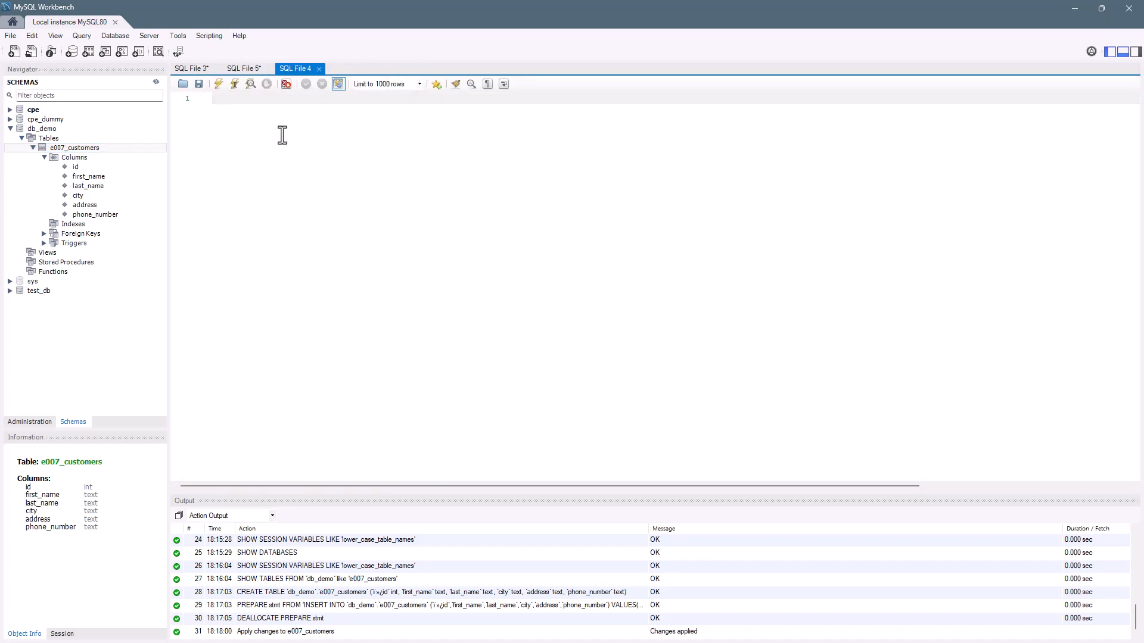
Step: Inspect the table details of e007_customers in db_demo and query all of its rows
{"action": "key", "text": "alt+Tab"}
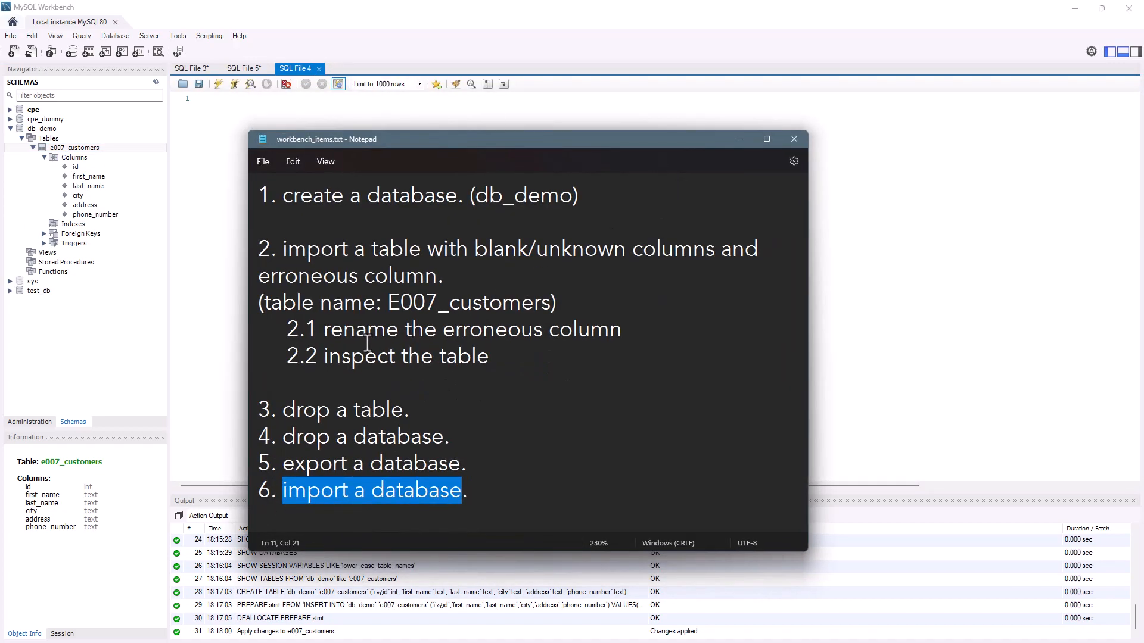
{"action": "left_click", "coordinate": [478, 336]}
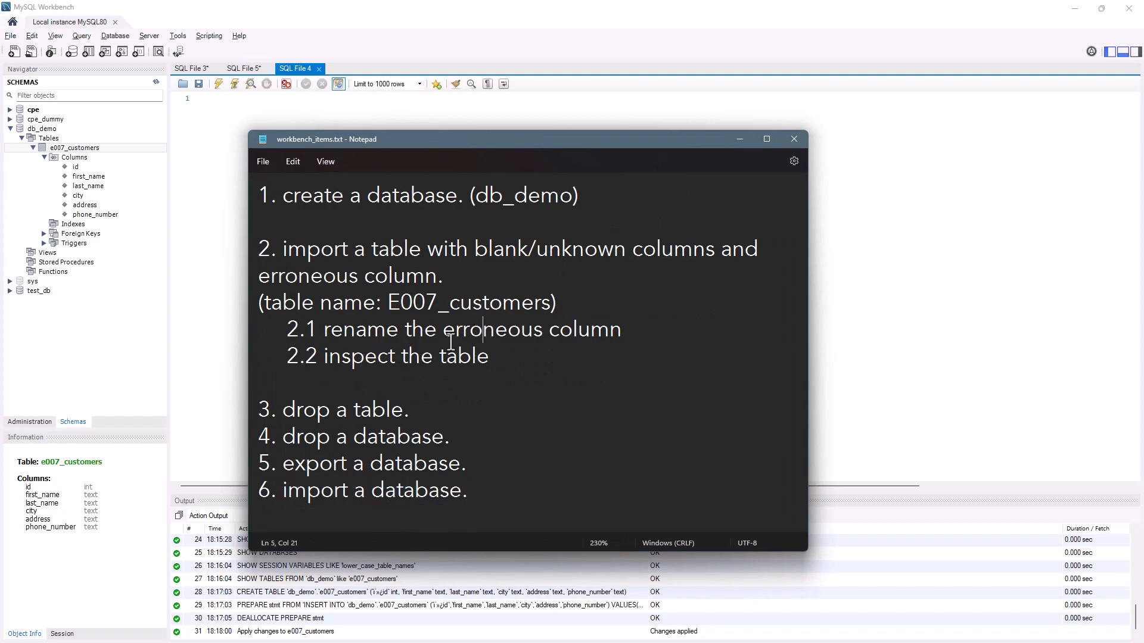
{"action": "key", "text": "alt+Tab"}
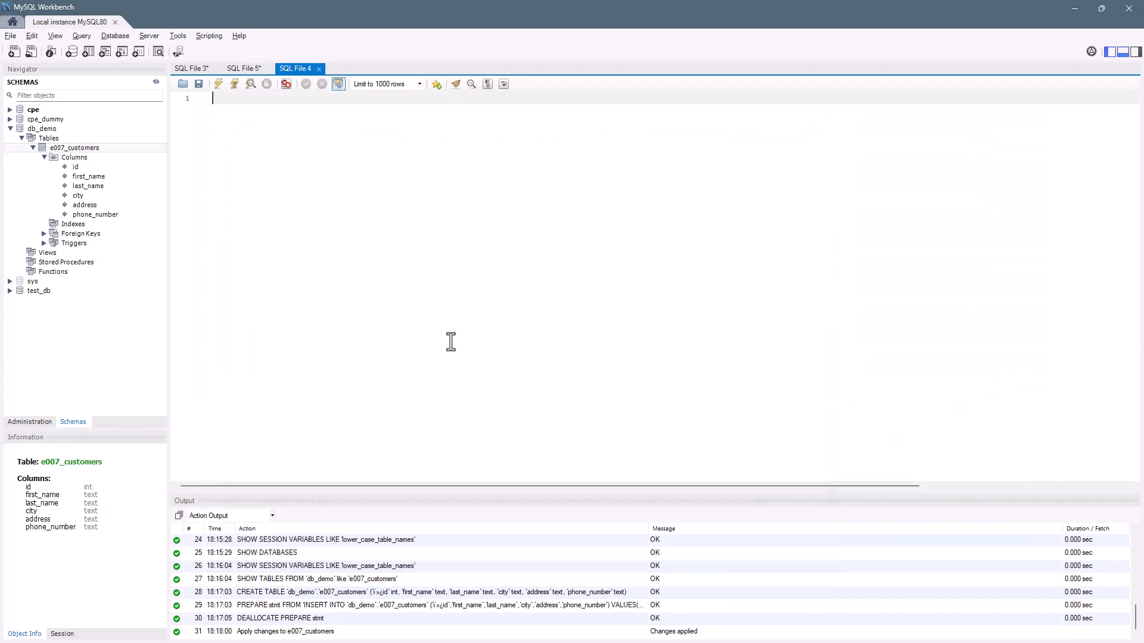
{"action": "left_click", "coordinate": [32, 147]}
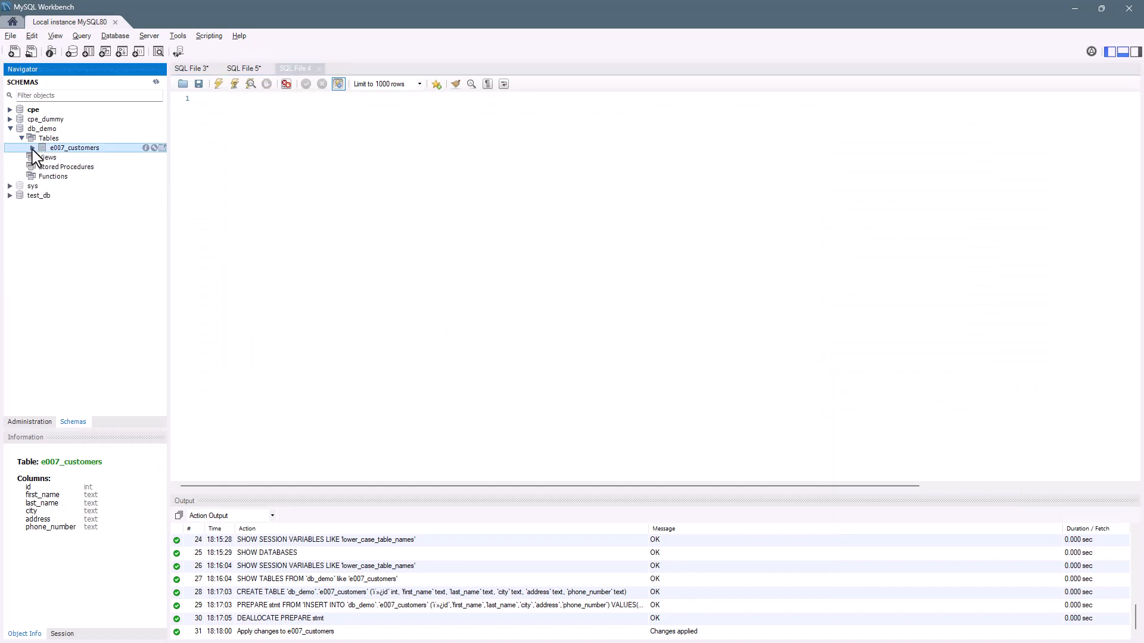
{"action": "left_click", "coordinate": [146, 148]}
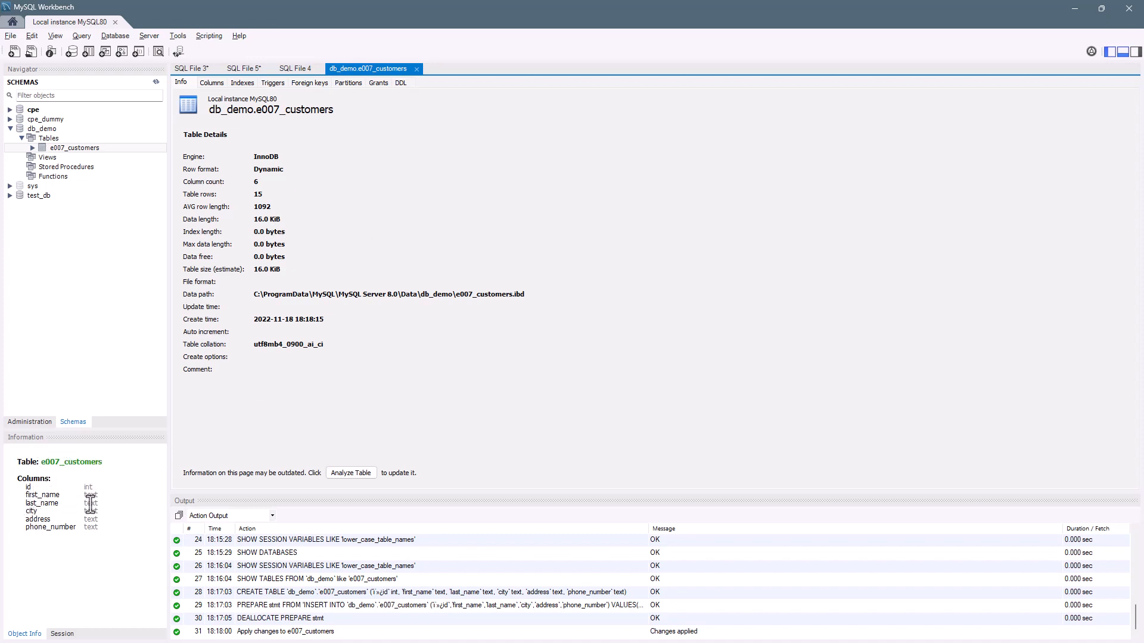
{"action": "left_click_drag", "start_coordinate": [41, 463], "coordinate": [103, 466]}
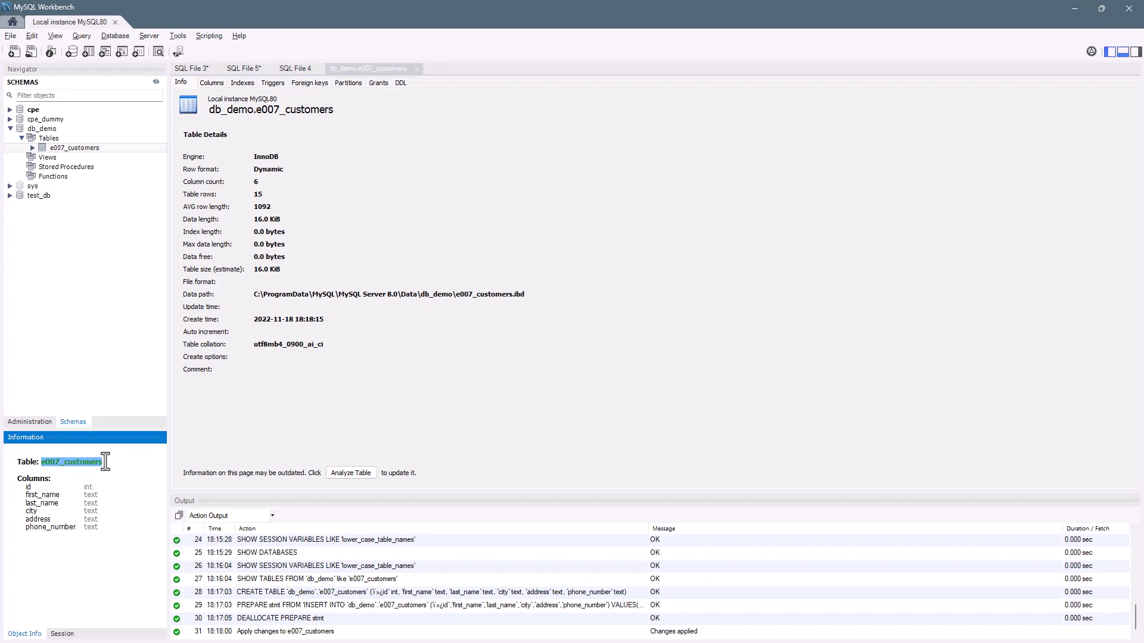
{"action": "mouse_move", "coordinate": [140, 150]}
{"action": "left_click", "coordinate": [162, 147]}
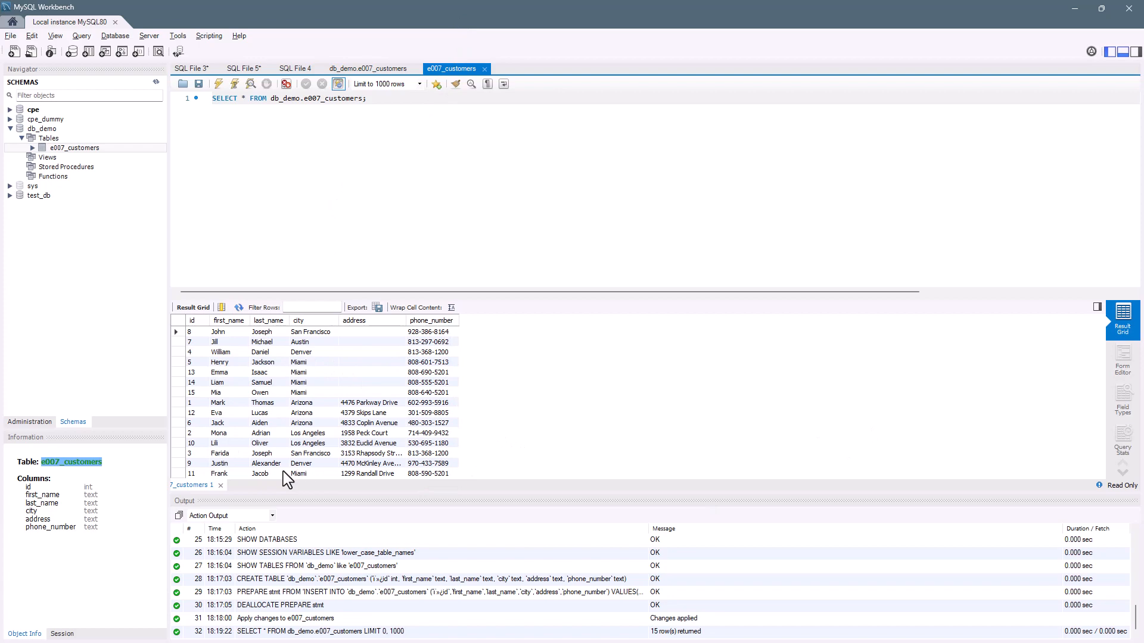
Step: Compare the table details of e007_customers with its queried rows, and mark the "drop a table" item in the workbench_items.txt notes
{"action": "left_click", "coordinate": [367, 68]}
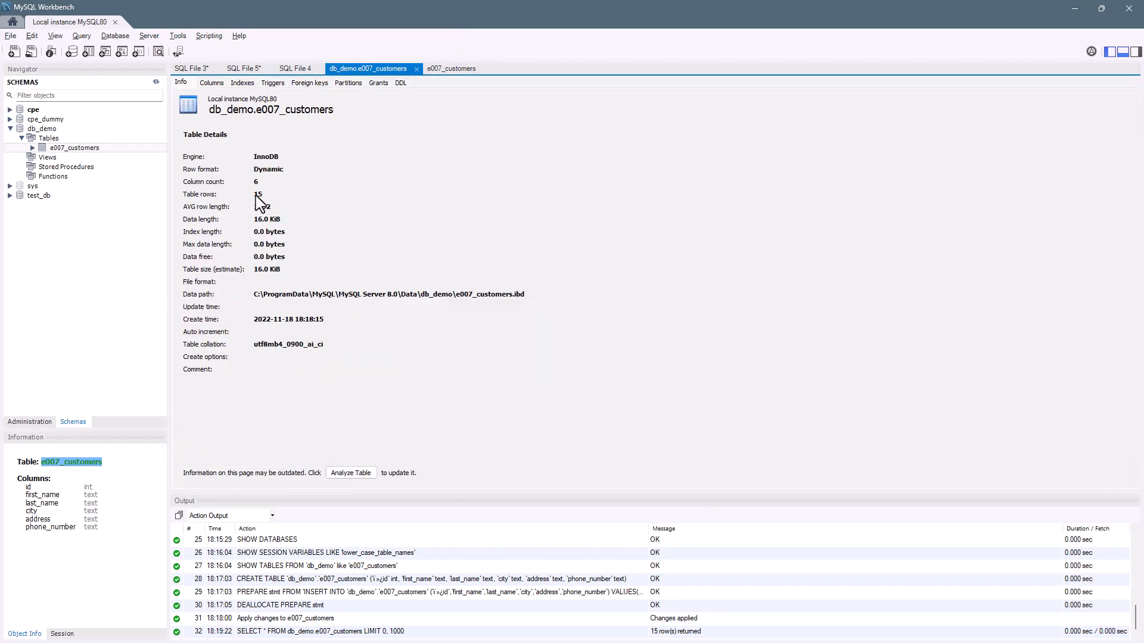
{"action": "left_click", "coordinate": [444, 69]}
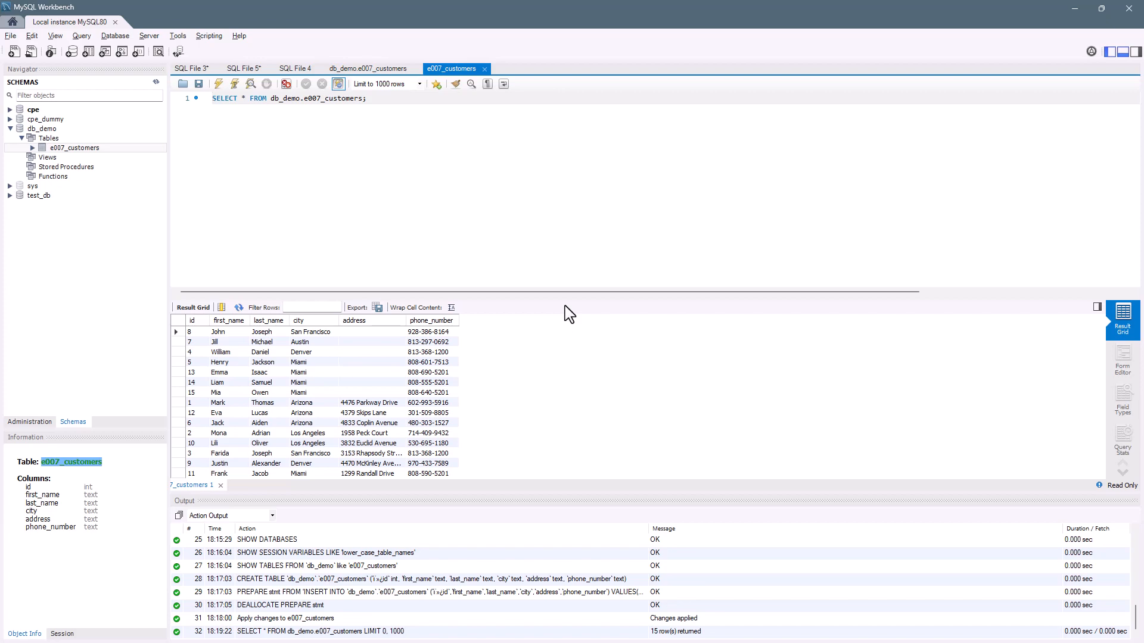
{"action": "key", "text": "alt+Tab"}
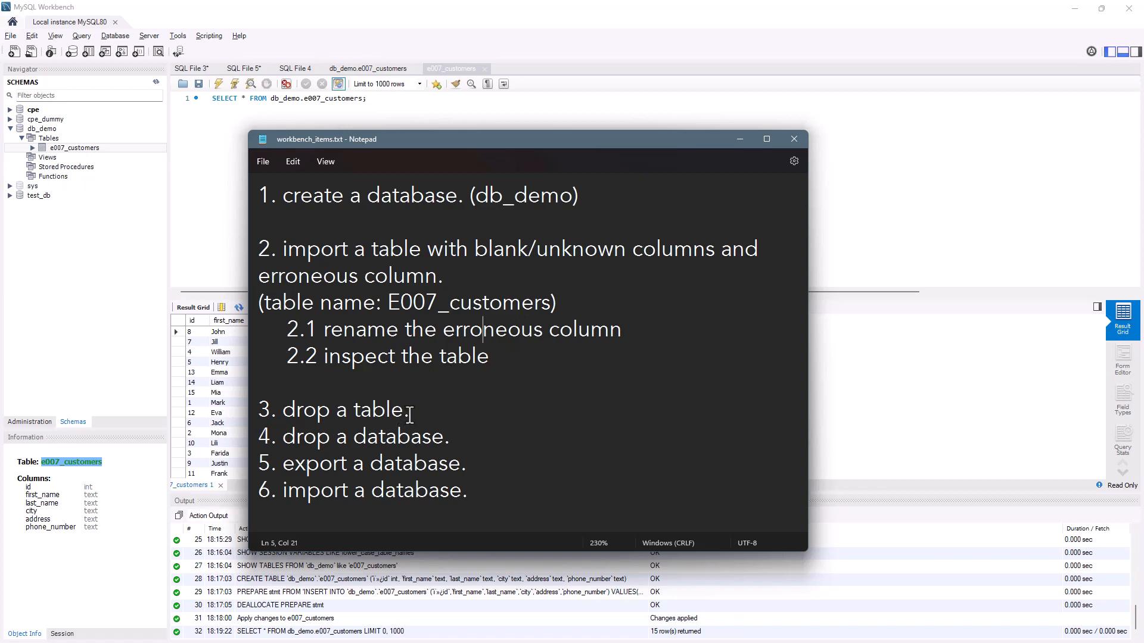
{"action": "left_click_drag", "start_coordinate": [284, 412], "coordinate": [426, 405]}
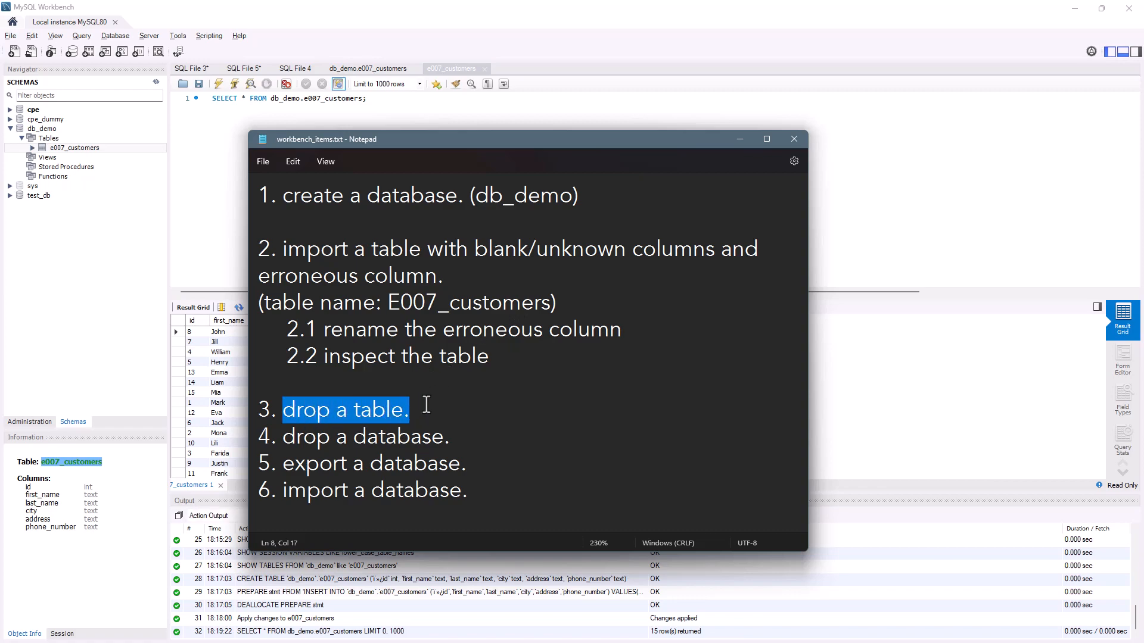
{"action": "left_click", "coordinate": [731, 144]}
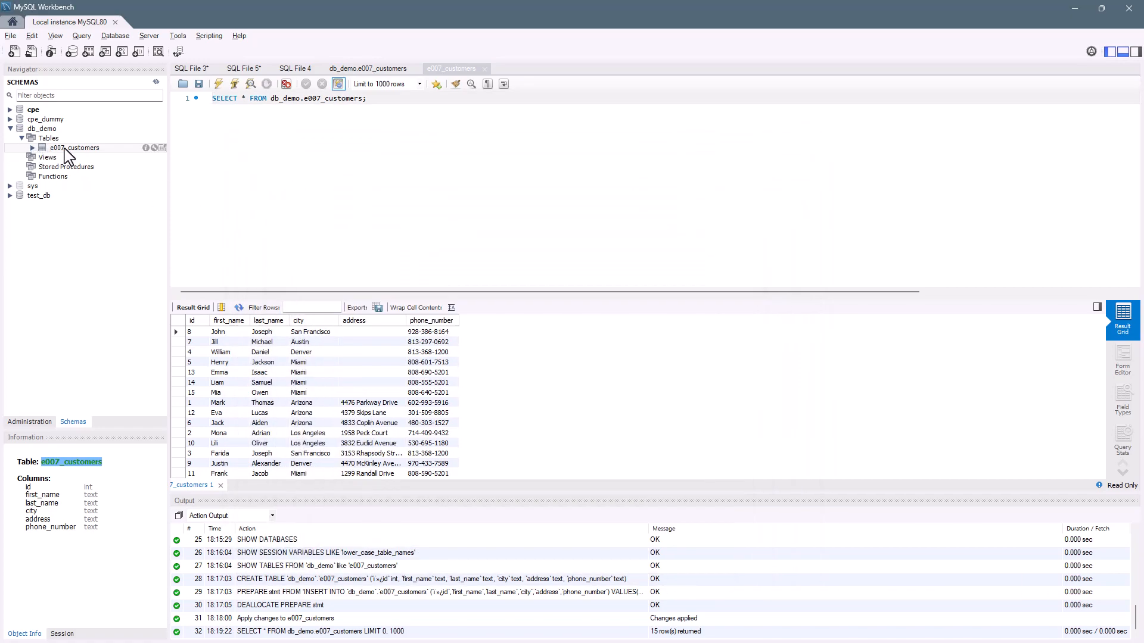
Step: Drop the e007_customers table from db_demo immediately, without reviewing the SQL
{"action": "right_click", "coordinate": [66, 149]}
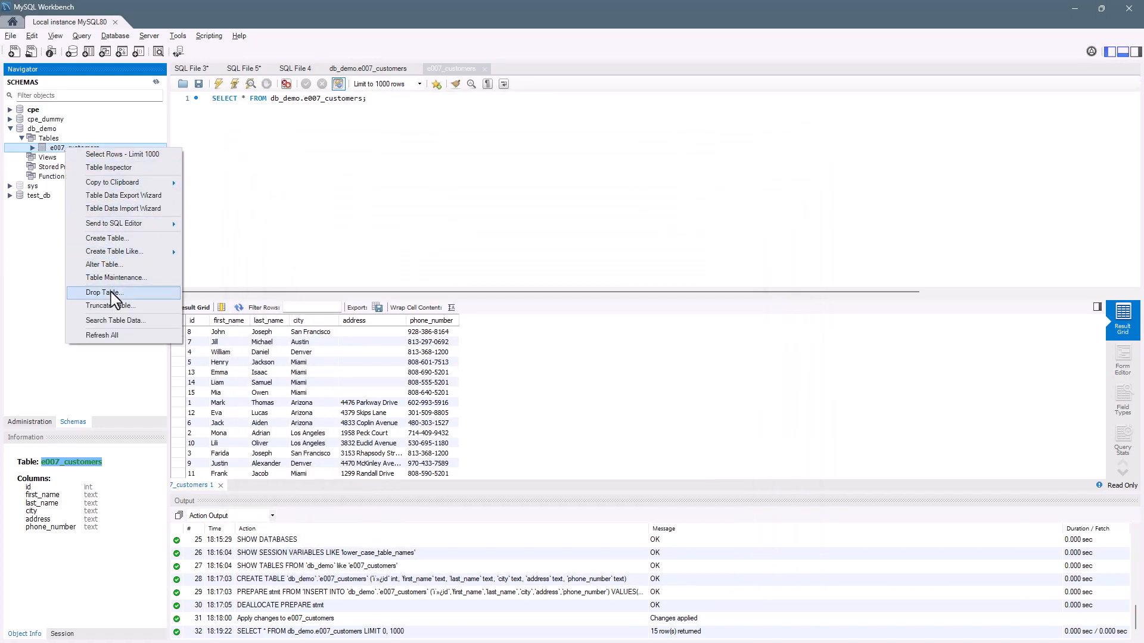
{"action": "left_click", "coordinate": [105, 292]}
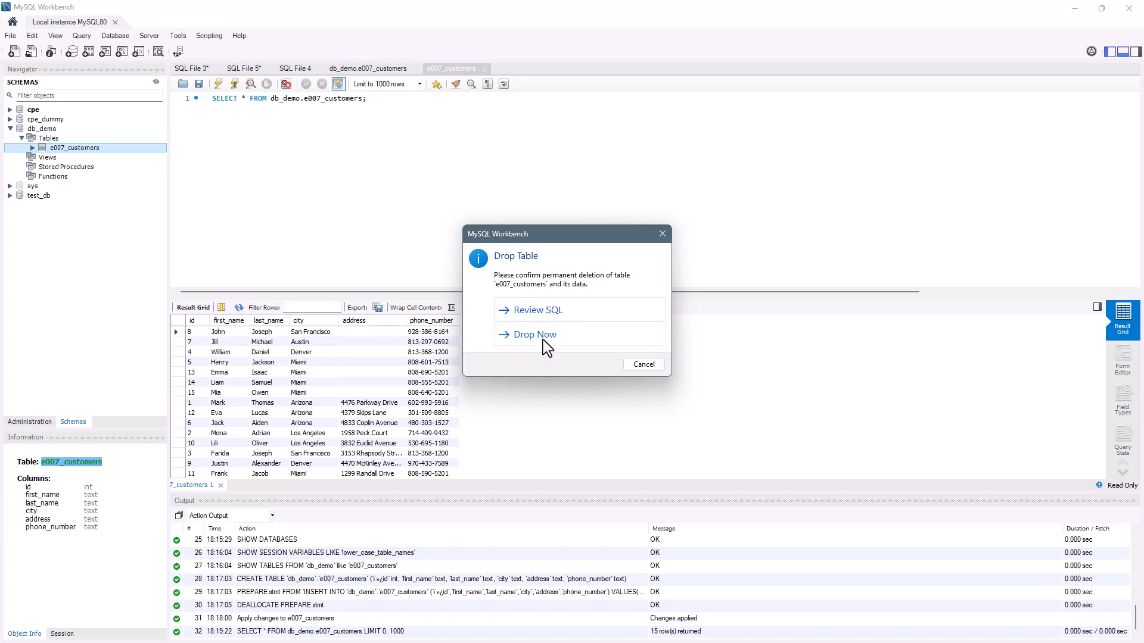
{"action": "left_click", "coordinate": [546, 348]}
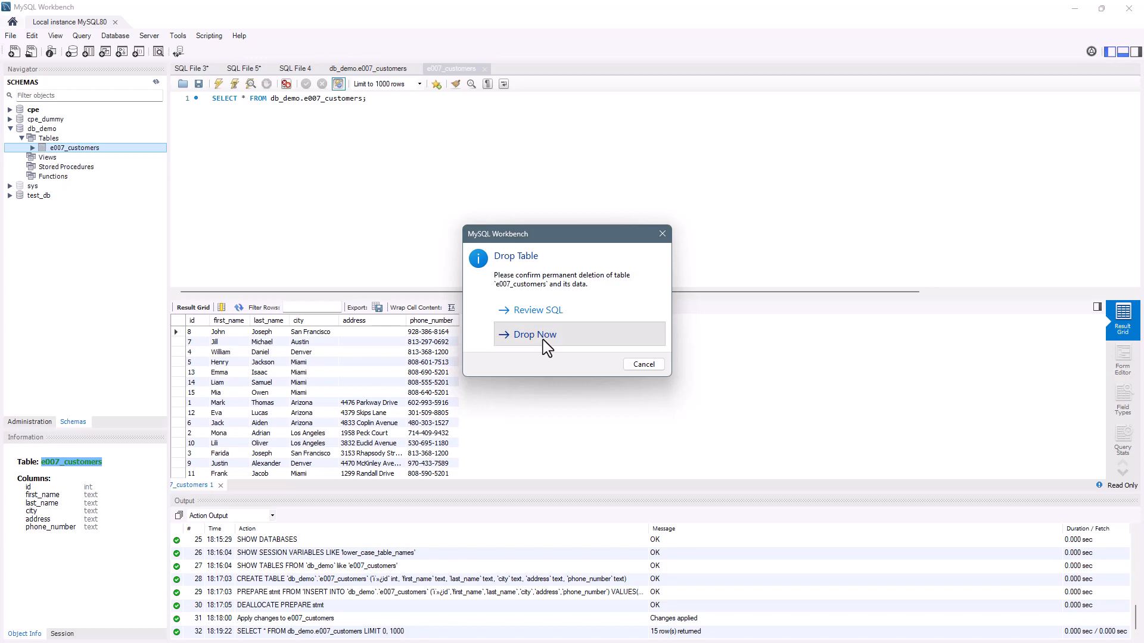
Step: Check the contents of the db_demo and cpe schemas in the schema tree
{"action": "left_click", "coordinate": [11, 129]}
{"action": "left_click", "coordinate": [10, 129]}
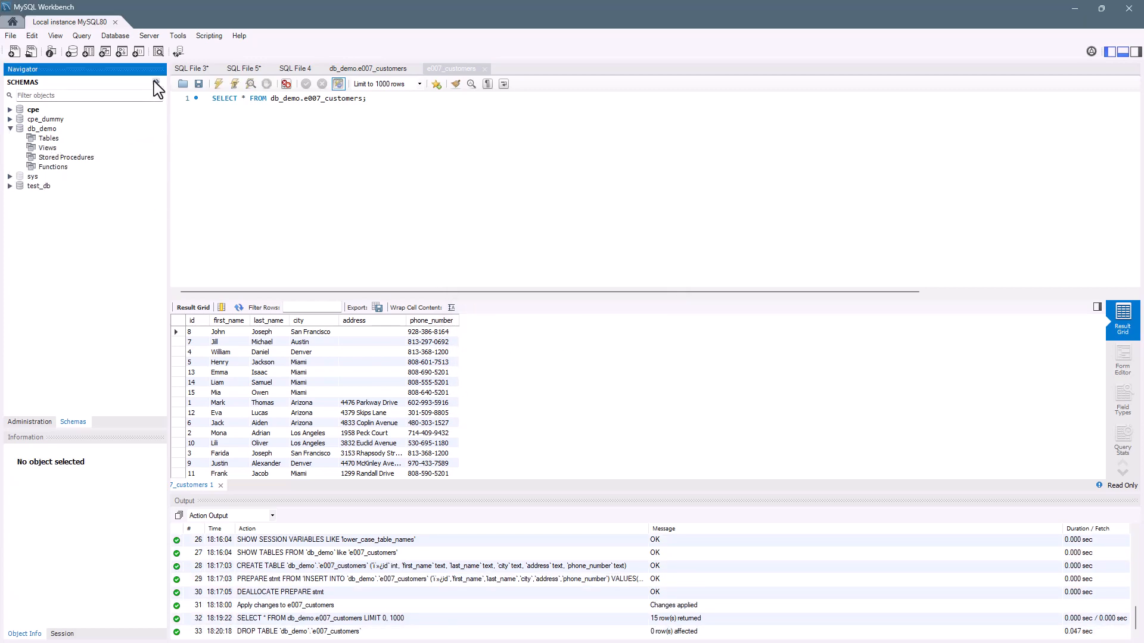
{"action": "left_click", "coordinate": [10, 110]}
{"action": "left_click", "coordinate": [9, 110]}
{"action": "left_click", "coordinate": [11, 129]}
{"action": "left_click", "coordinate": [11, 129]}
Step: Consult the task notes and drop the db_demo schema immediately, without reviewing the SQL
{"action": "key", "text": "alt+Tab"}
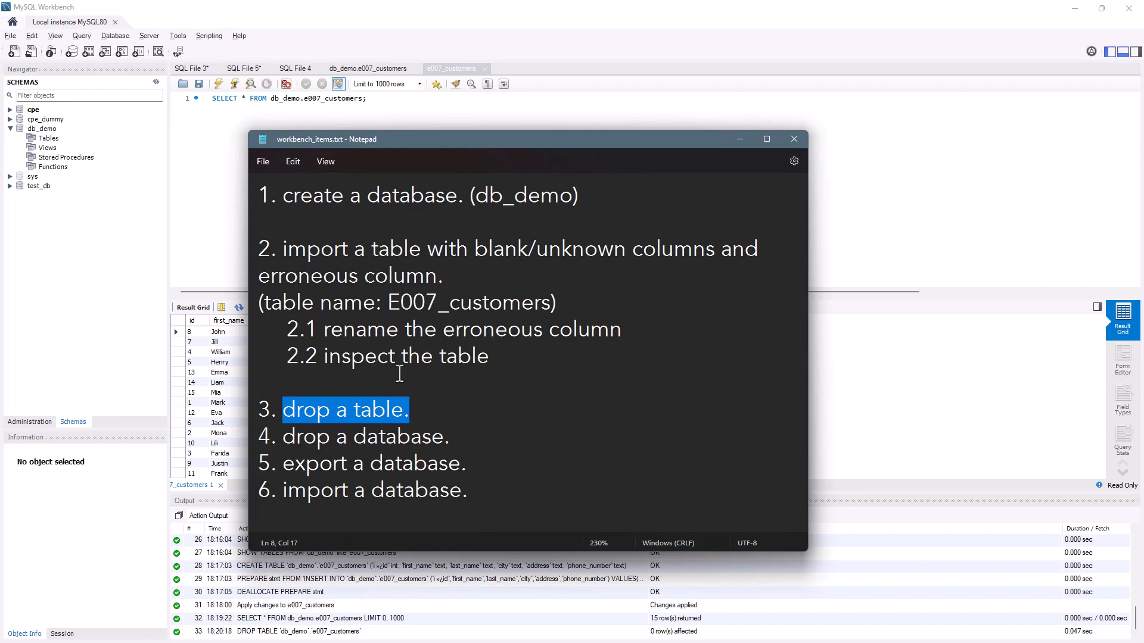
{"action": "left_click", "coordinate": [39, 132]}
{"action": "right_click", "coordinate": [38, 133]}
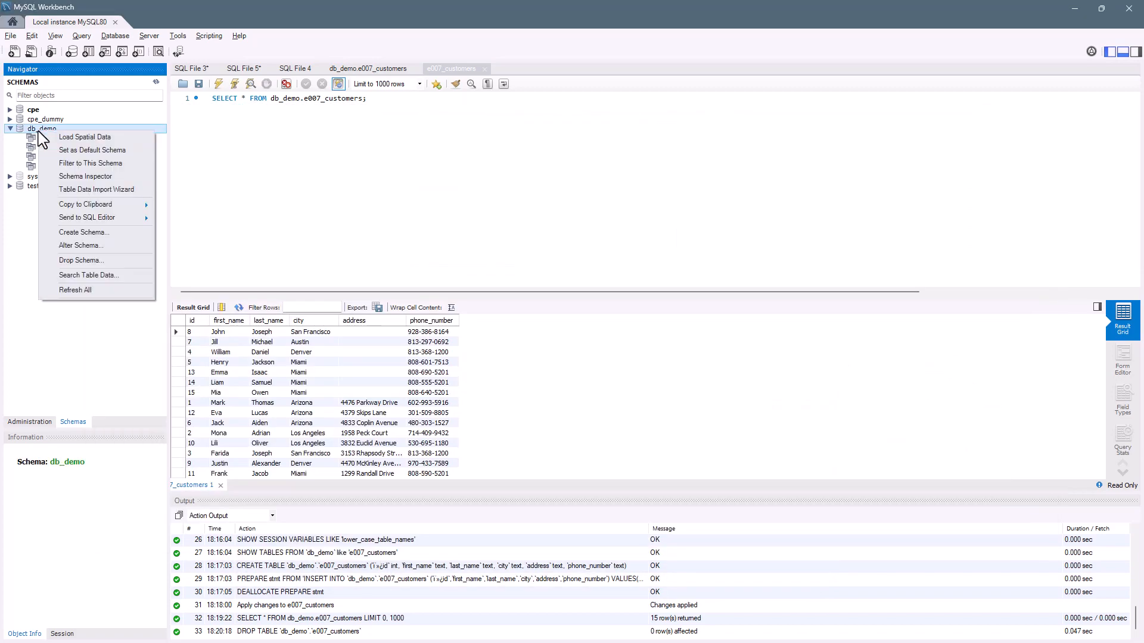
{"action": "left_click", "coordinate": [81, 260]}
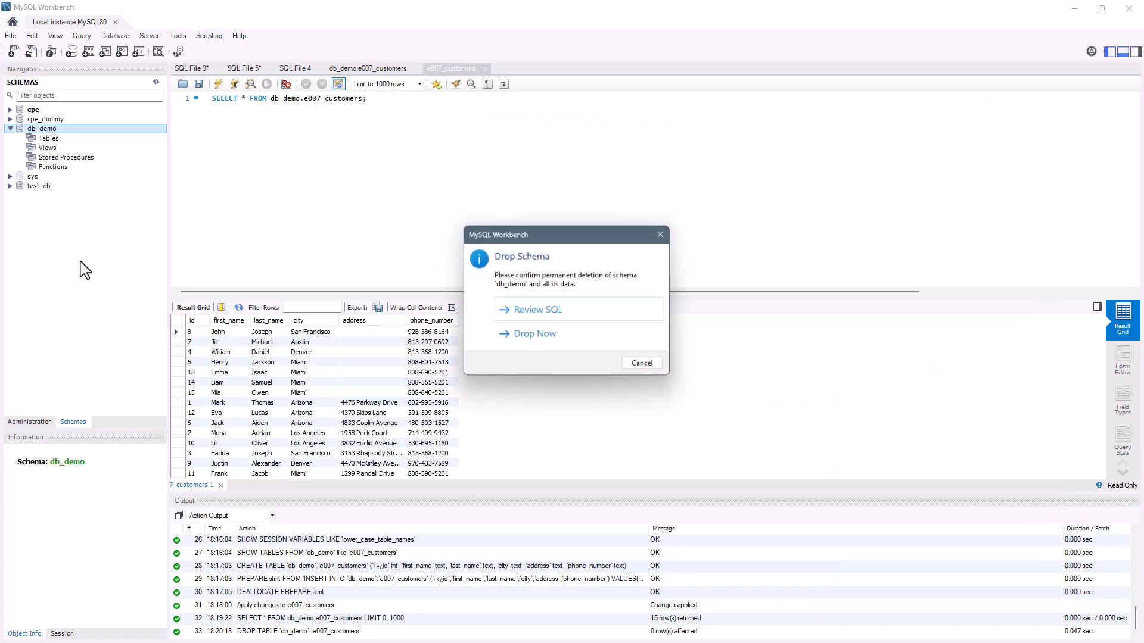
{"action": "left_click", "coordinate": [539, 338]}
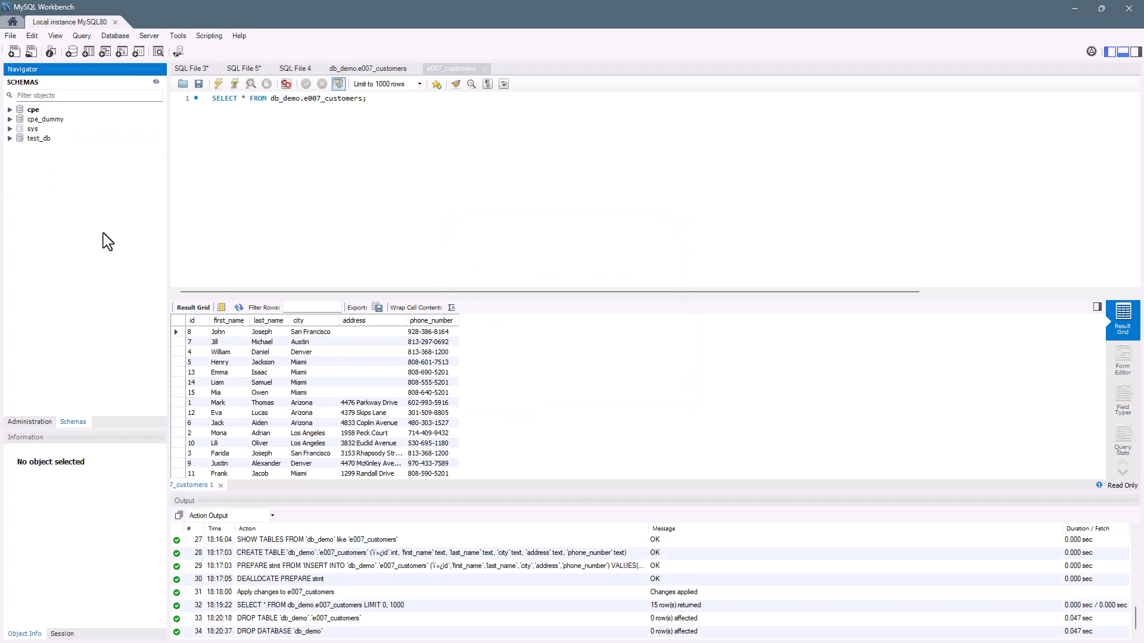
{"action": "left_click", "coordinate": [369, 100]}
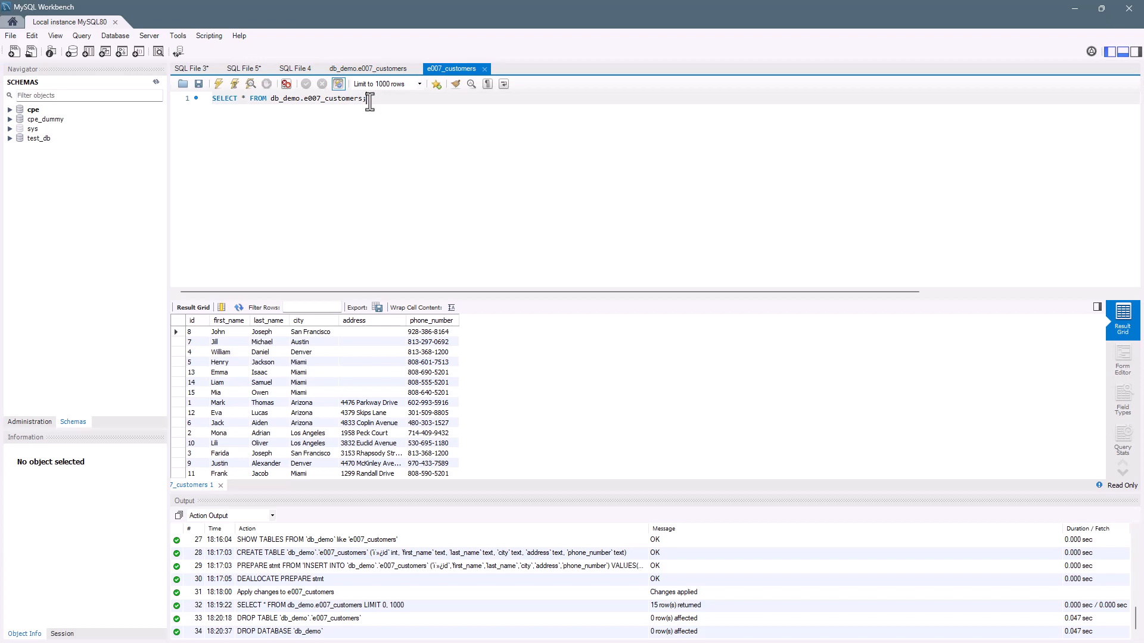
Step: Insert a blank line after "drop a database." in the workbench_items.txt notes and highlight the export and import items
{"action": "key", "text": "alt+Tab"}
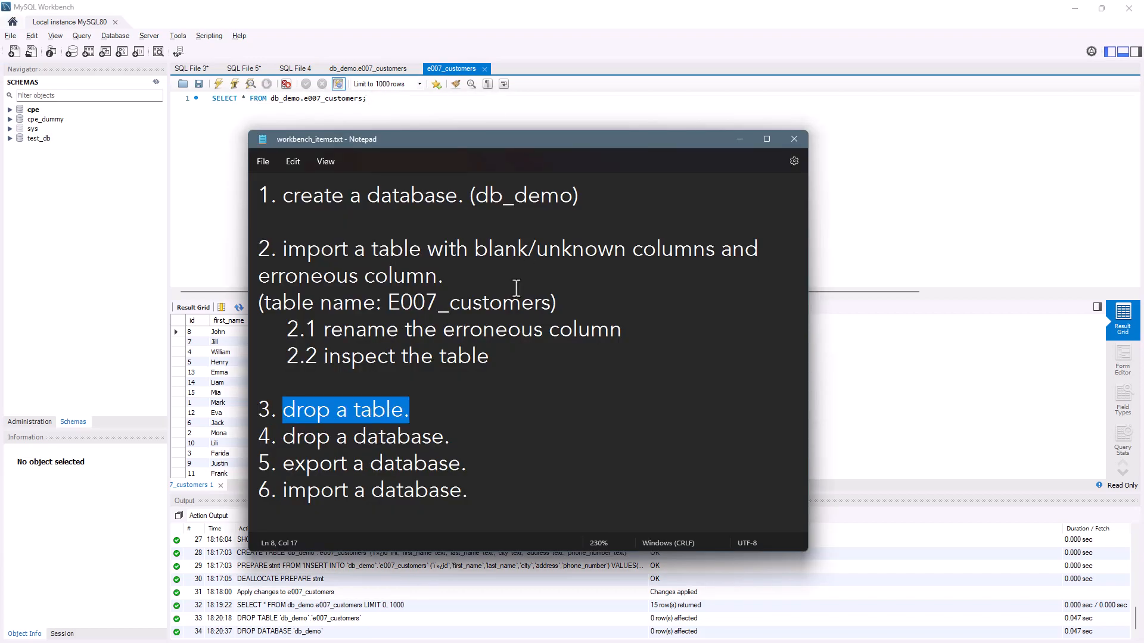
{"action": "left_click", "coordinate": [451, 439]}
{"action": "key", "text": "Return"}
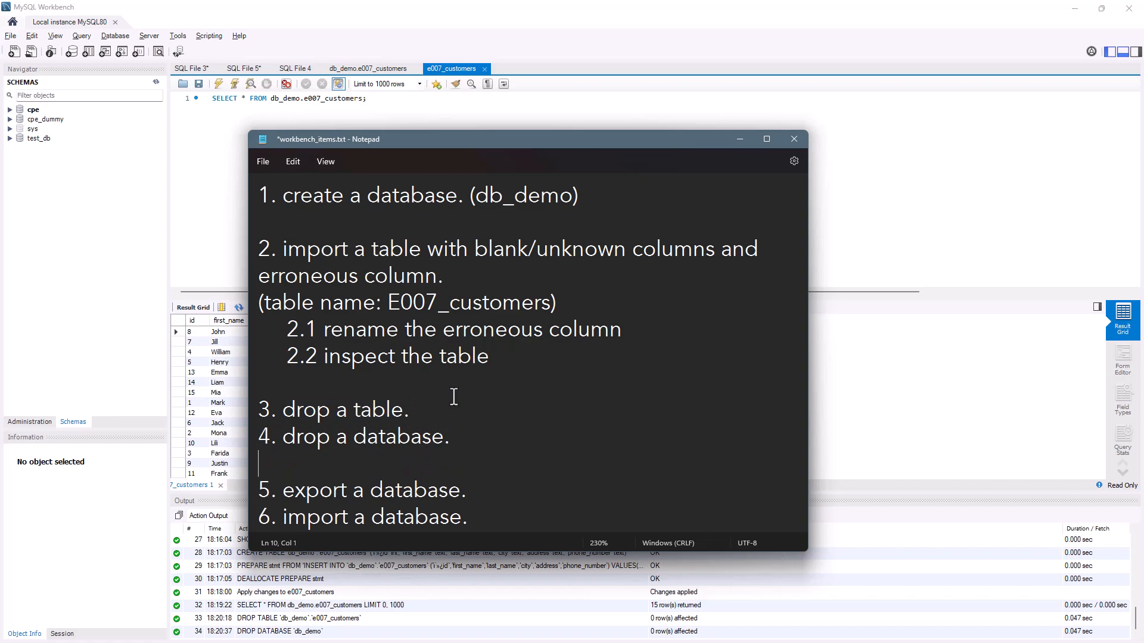
{"action": "left_click_drag", "start_coordinate": [471, 519], "coordinate": [262, 493]}
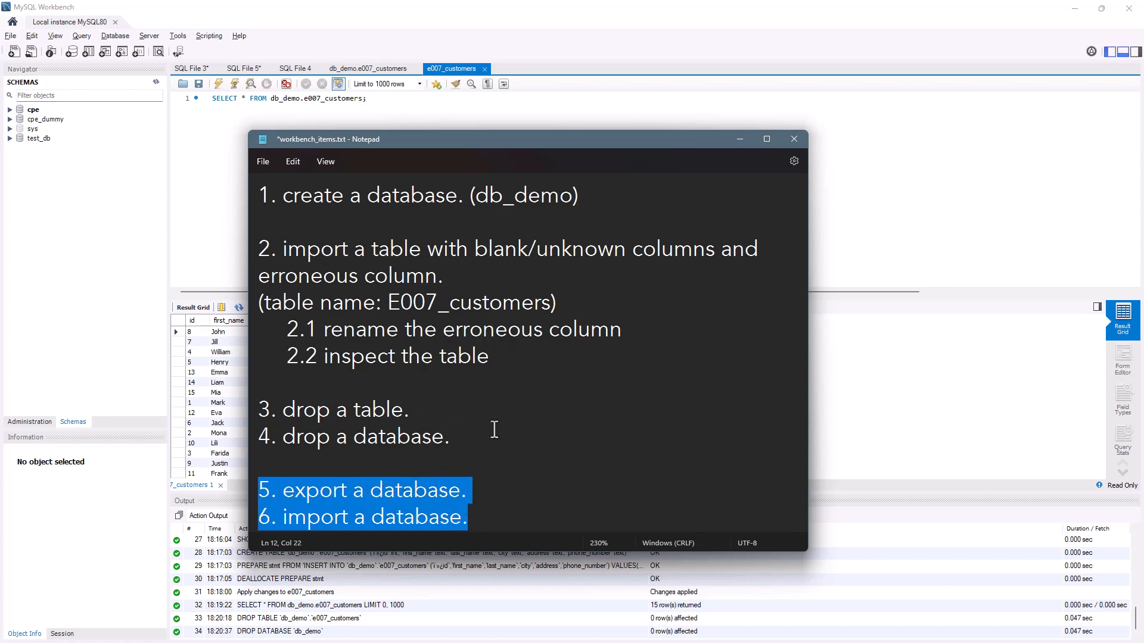
{"action": "left_click", "coordinate": [739, 139]}
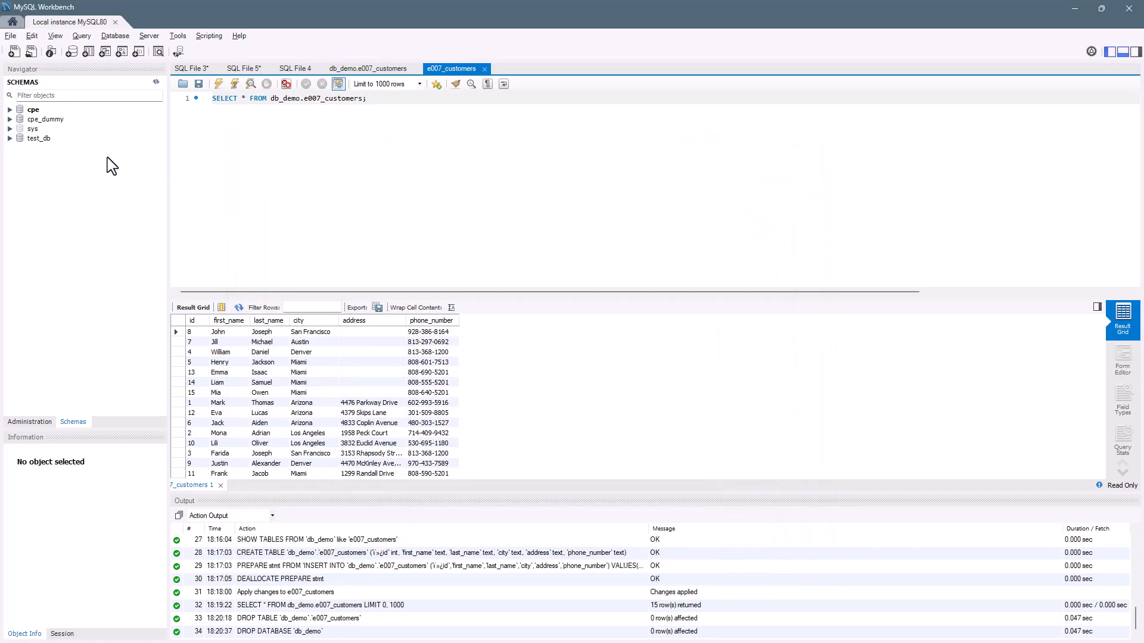
Step: Examine the tables in the cpe schema and check the export and import items in the notes
{"action": "left_click", "coordinate": [10, 110]}
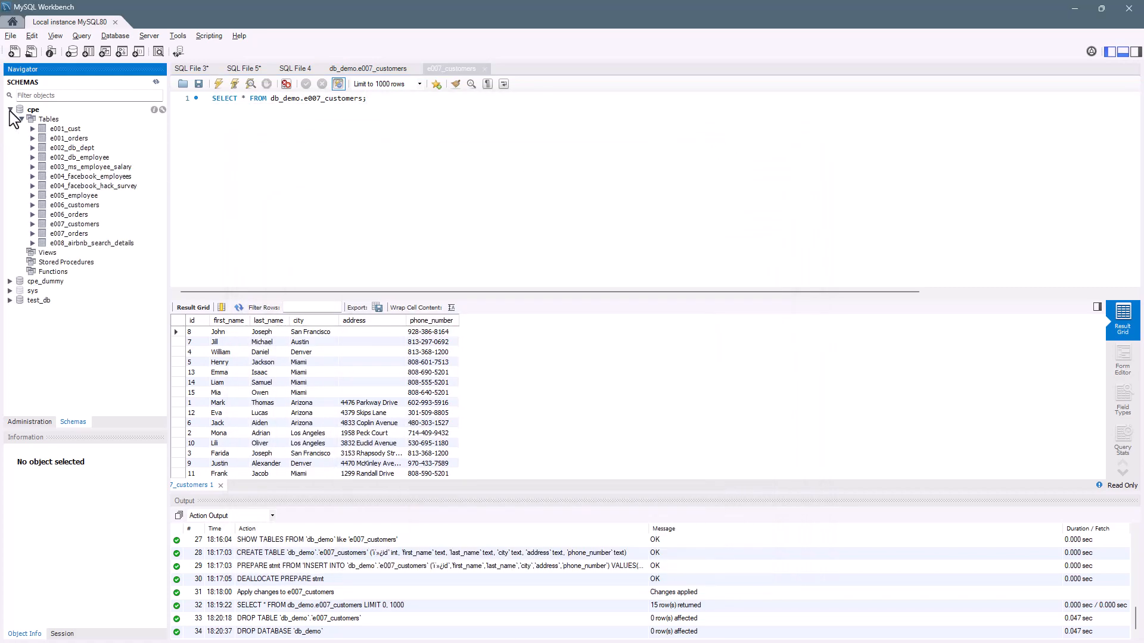
{"action": "left_click", "coordinate": [10, 110]}
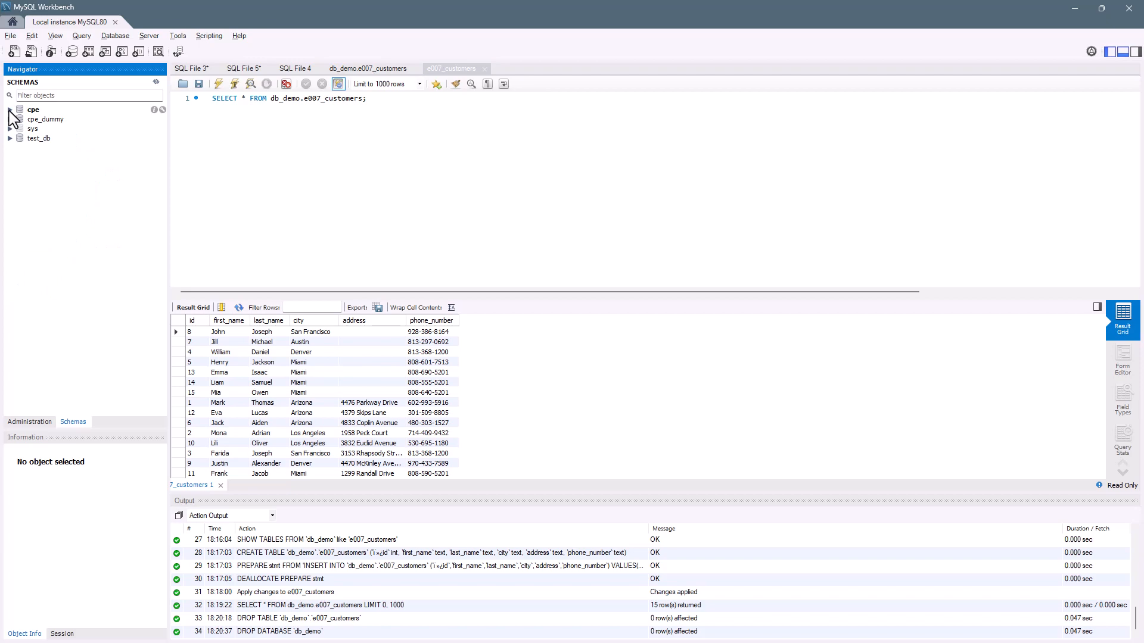
{"action": "left_click", "coordinate": [9, 110]}
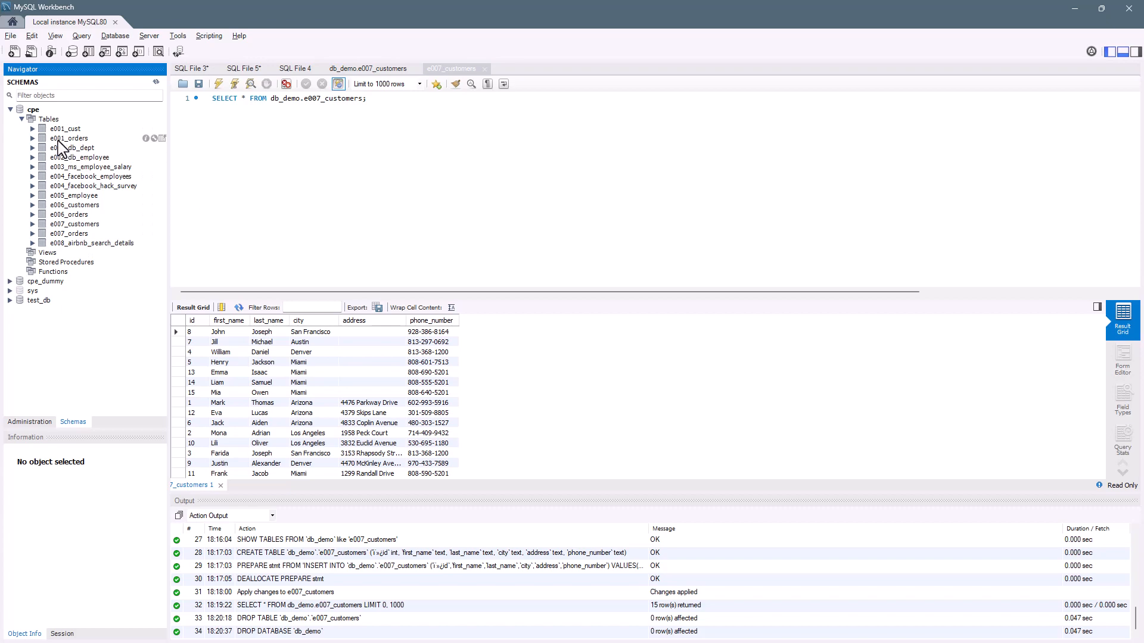
{"action": "left_click", "coordinate": [21, 118]}
{"action": "left_click", "coordinate": [10, 110]}
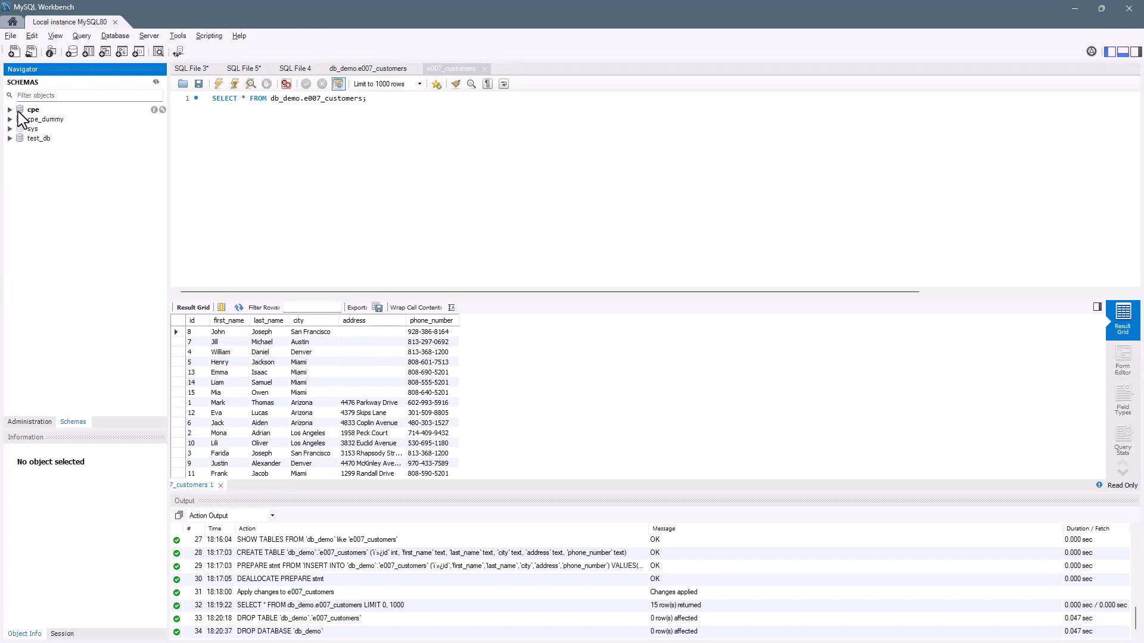
{"action": "key", "text": "alt+Tab"}
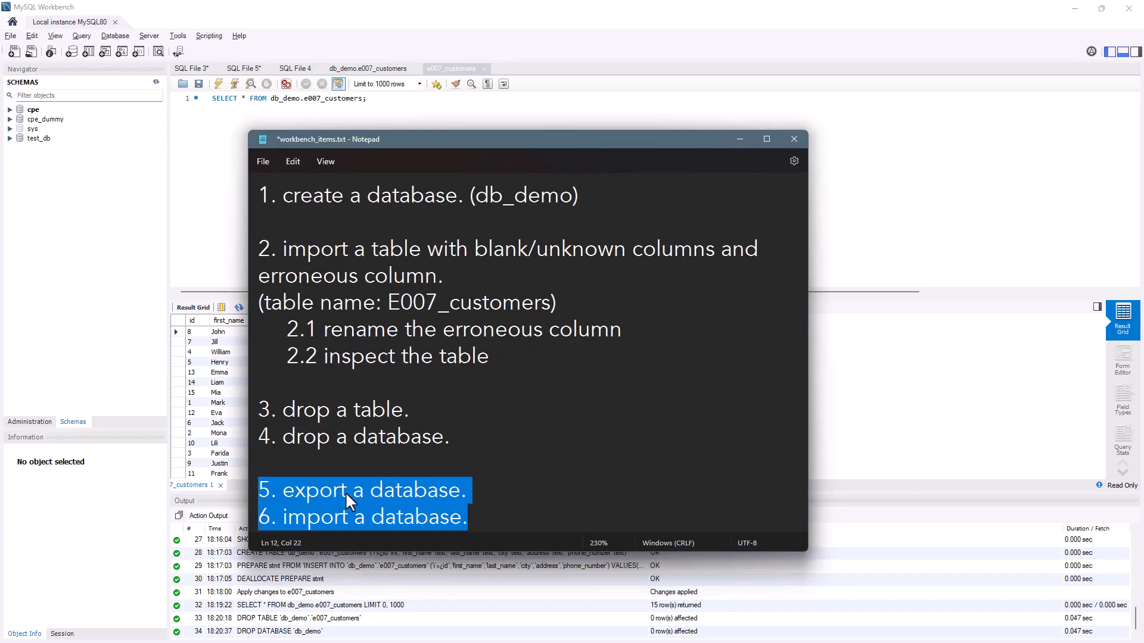
{"action": "key", "text": "alt+Tab"}
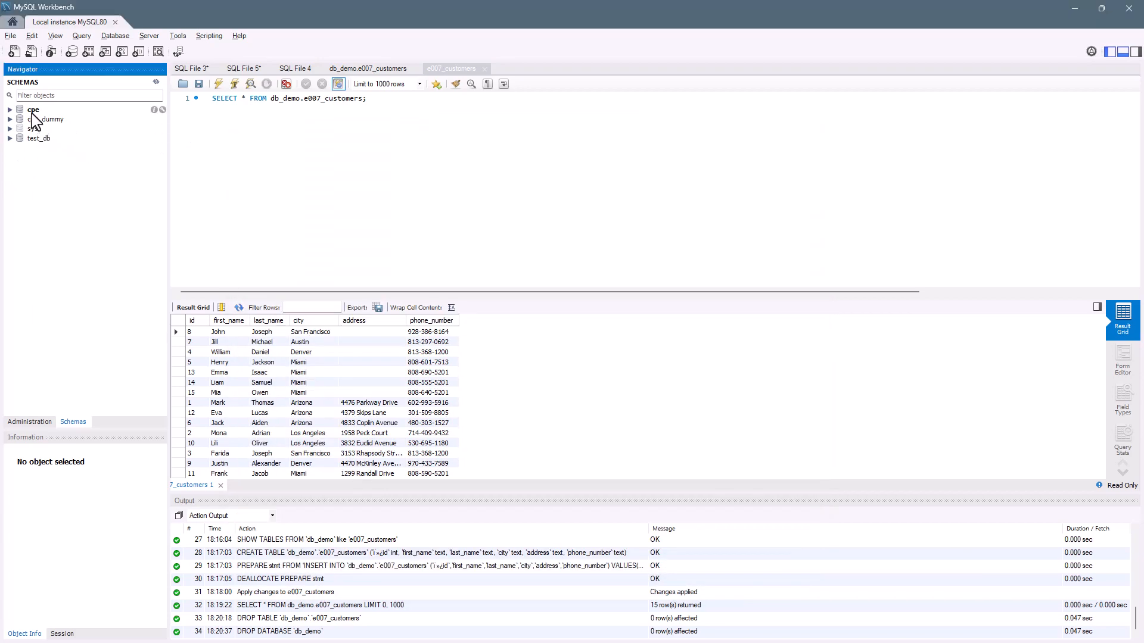
Step: Open Data Export for the server and select the cpe schema with all its tables
{"action": "left_click", "coordinate": [149, 37]}
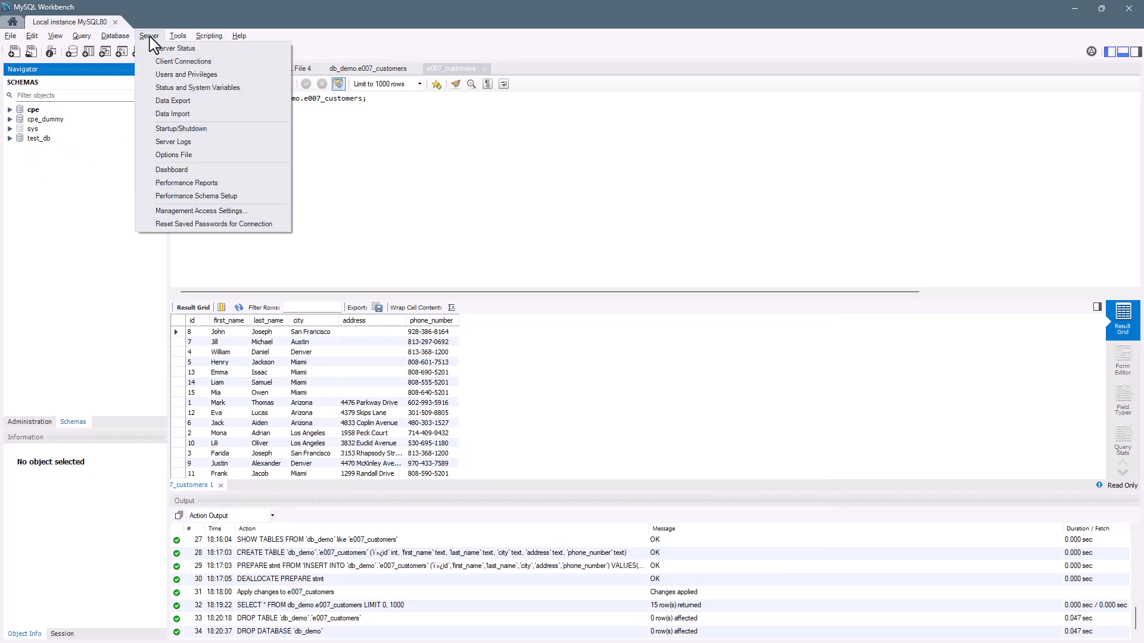
{"action": "left_click", "coordinate": [168, 102]}
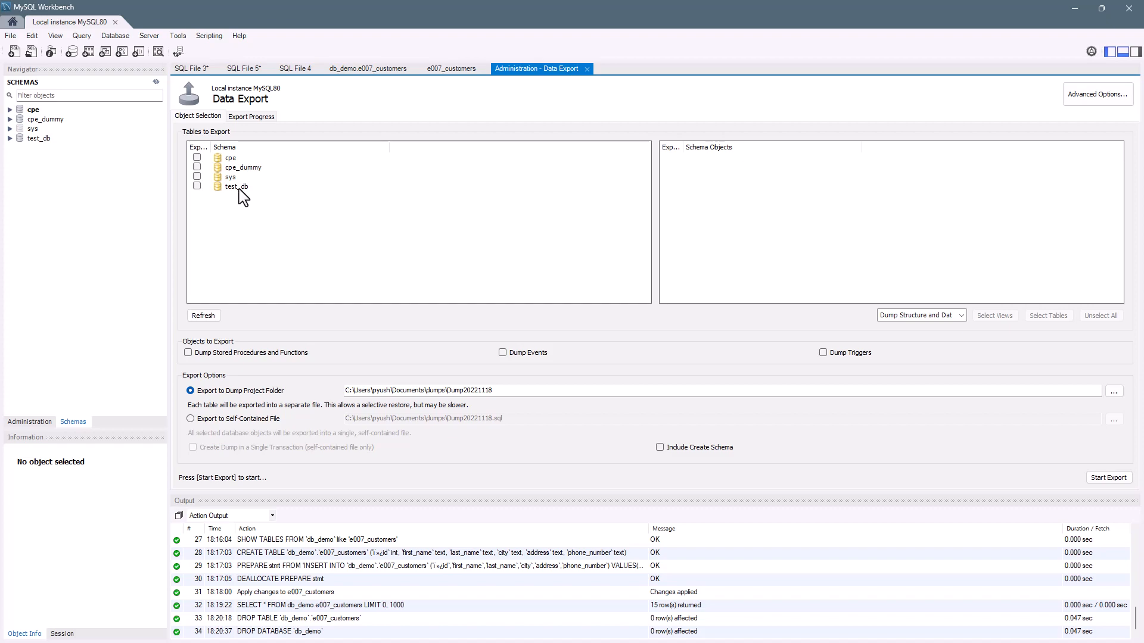
{"action": "left_click", "coordinate": [197, 157]}
{"action": "left_click", "coordinate": [229, 159]}
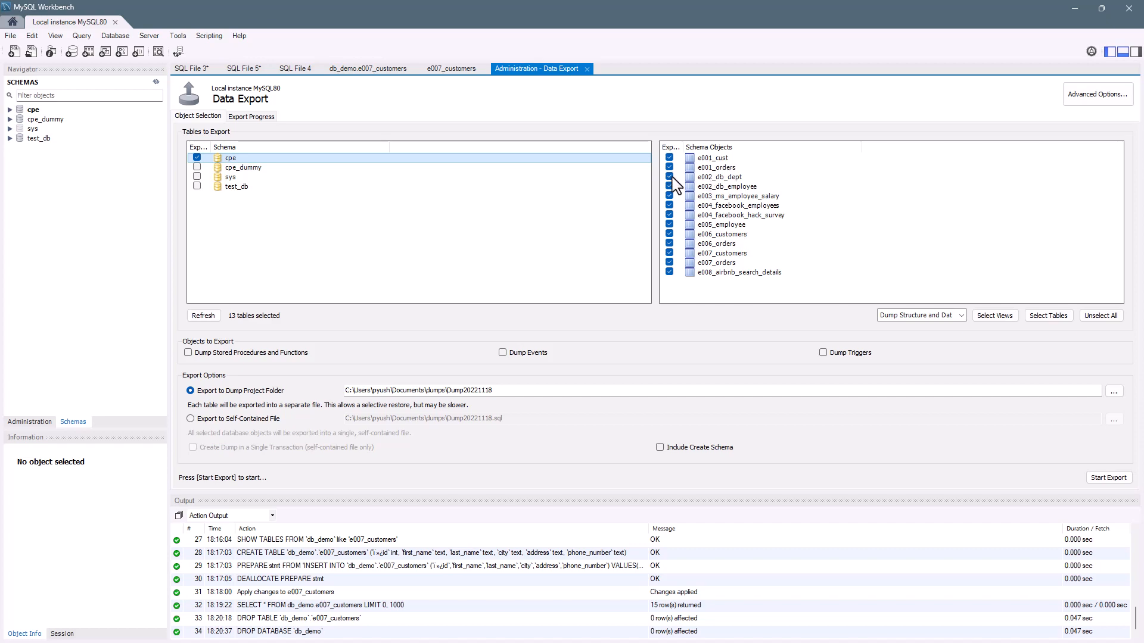
Step: Exclude e008_airbnb_search_details and e007_orders from the cpe export, and include them again
{"action": "left_click", "coordinate": [669, 272]}
{"action": "left_click", "coordinate": [669, 263]}
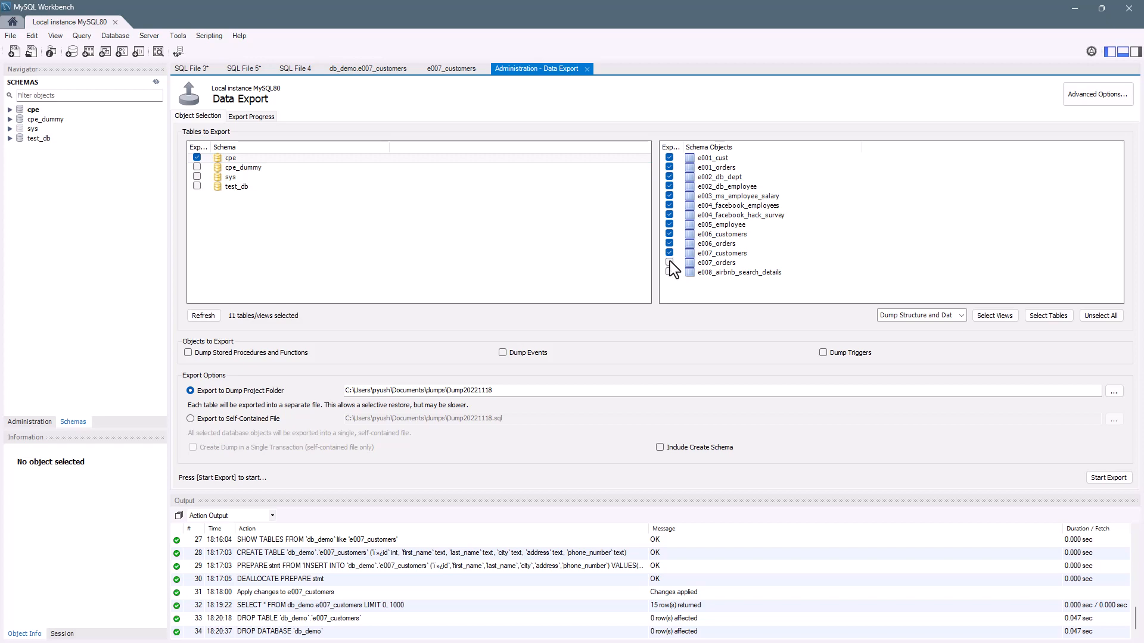
{"action": "left_click", "coordinate": [669, 263]}
Step: Set the export to Dump Structure and Data and write it to a self-contained file
{"action": "left_click", "coordinate": [939, 315]}
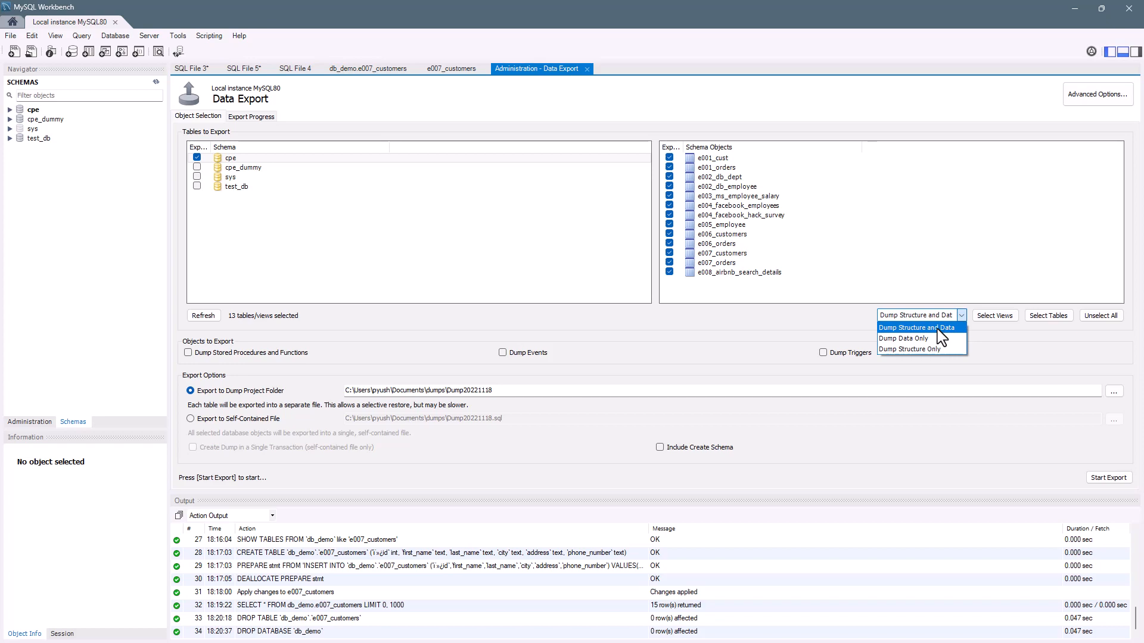
{"action": "left_click", "coordinate": [897, 327]}
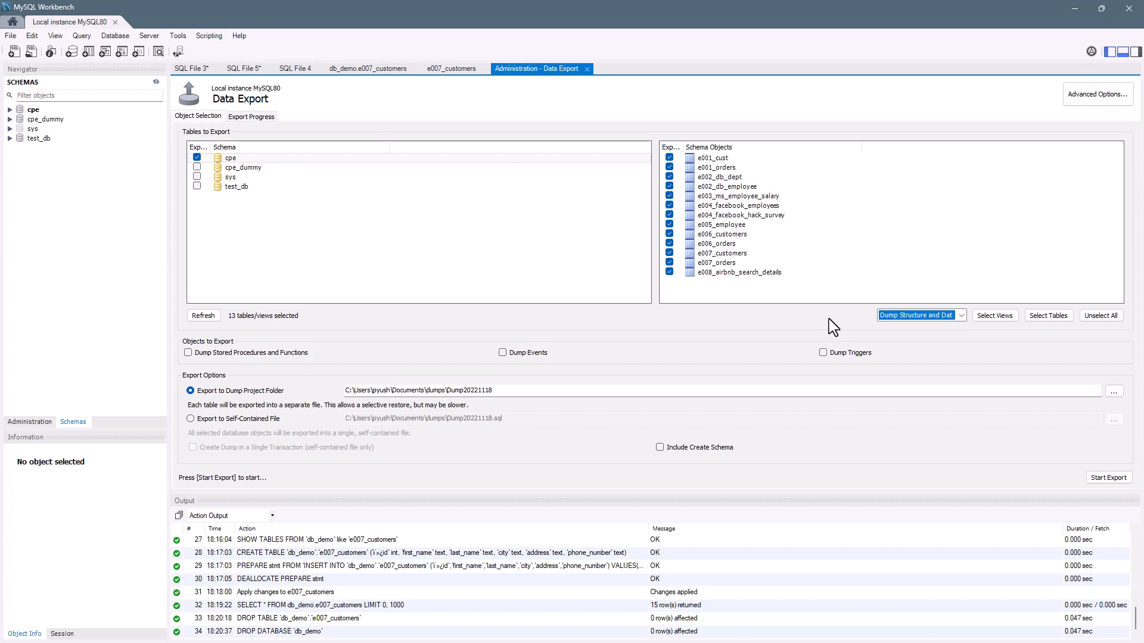
{"action": "left_click", "coordinate": [191, 418]}
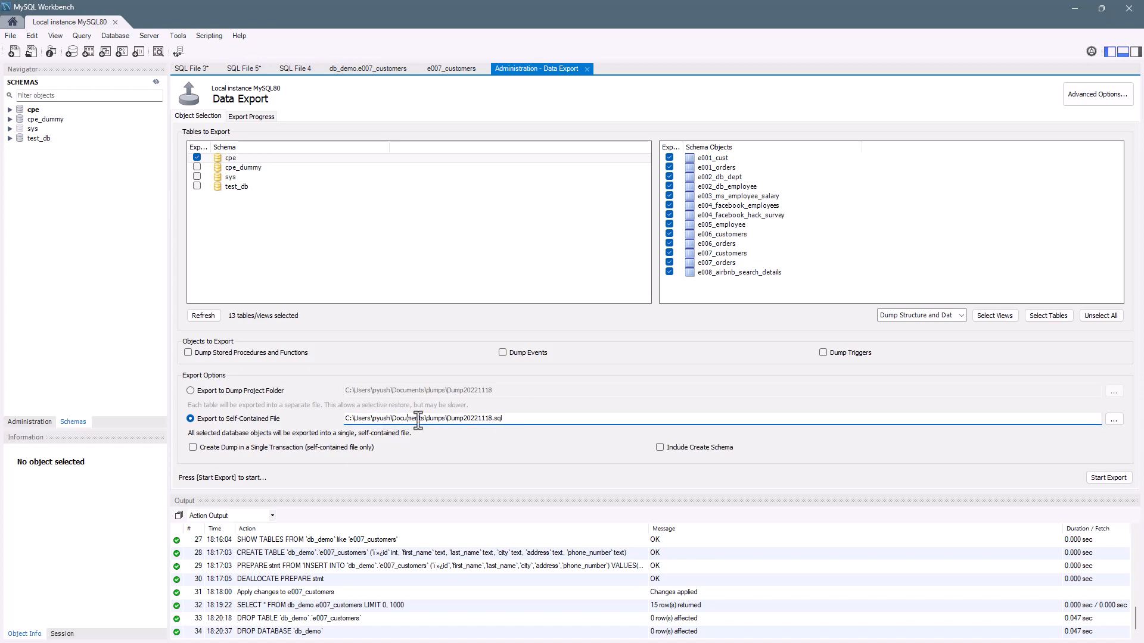
Step: Set the self-contained export file to cpe_data_export on the Desktop and run the export of the cpe schema
{"action": "left_click", "coordinate": [1113, 420]}
{"action": "scroll", "coordinate": [45, 182], "scroll_direction": "up", "scroll_amount": 3}
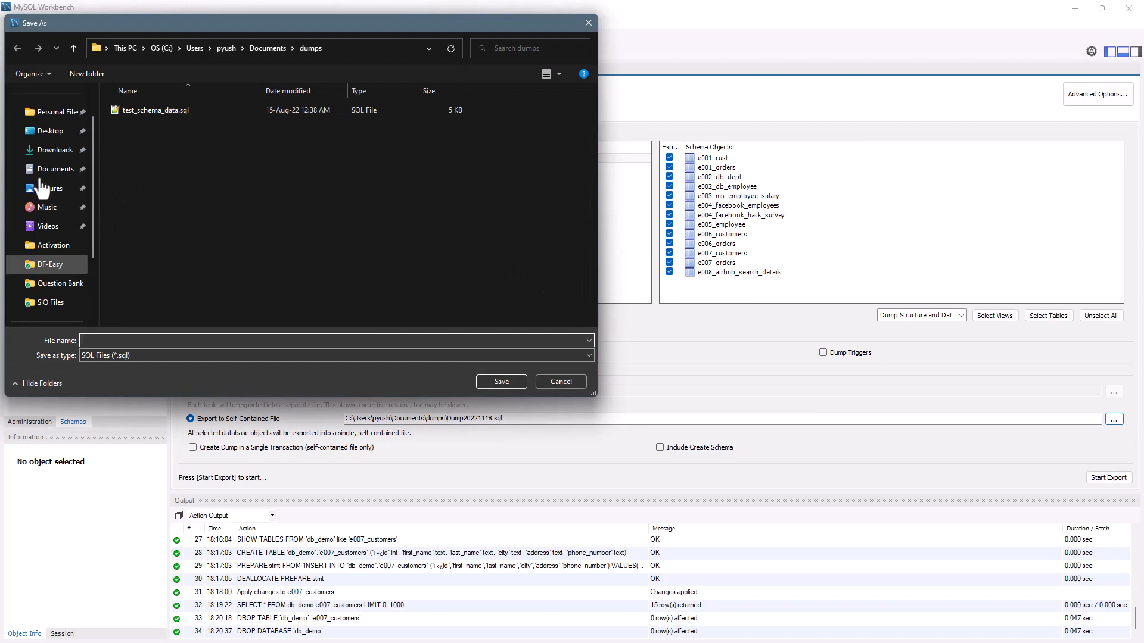
{"action": "left_click", "coordinate": [47, 131]}
{"action": "left_click", "coordinate": [148, 339]}
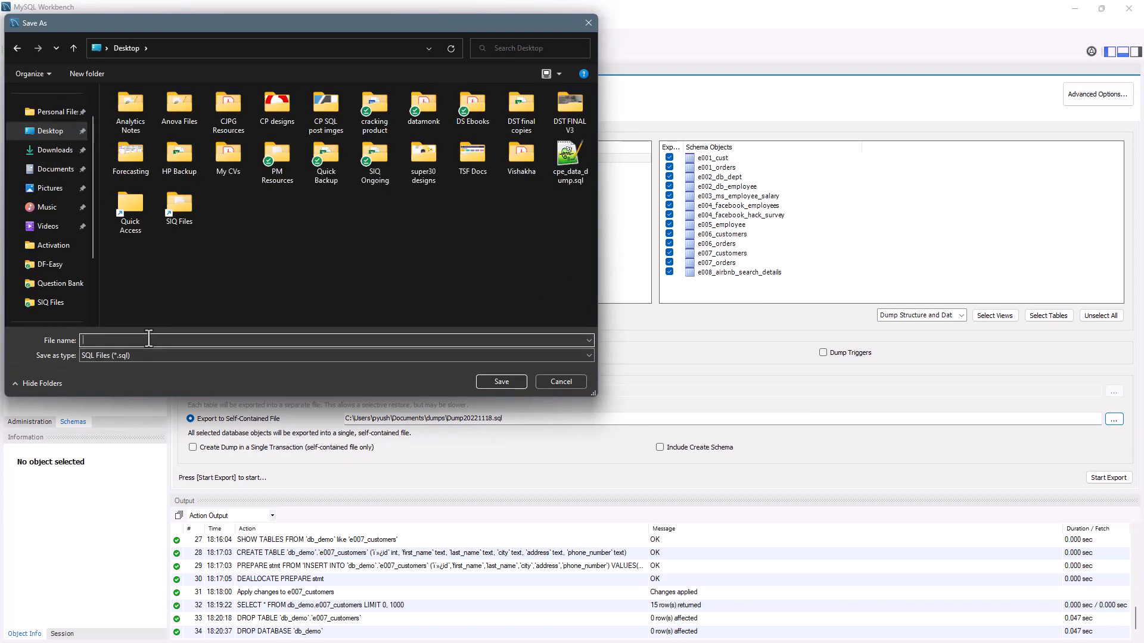
{"action": "type", "text": "cpe"}
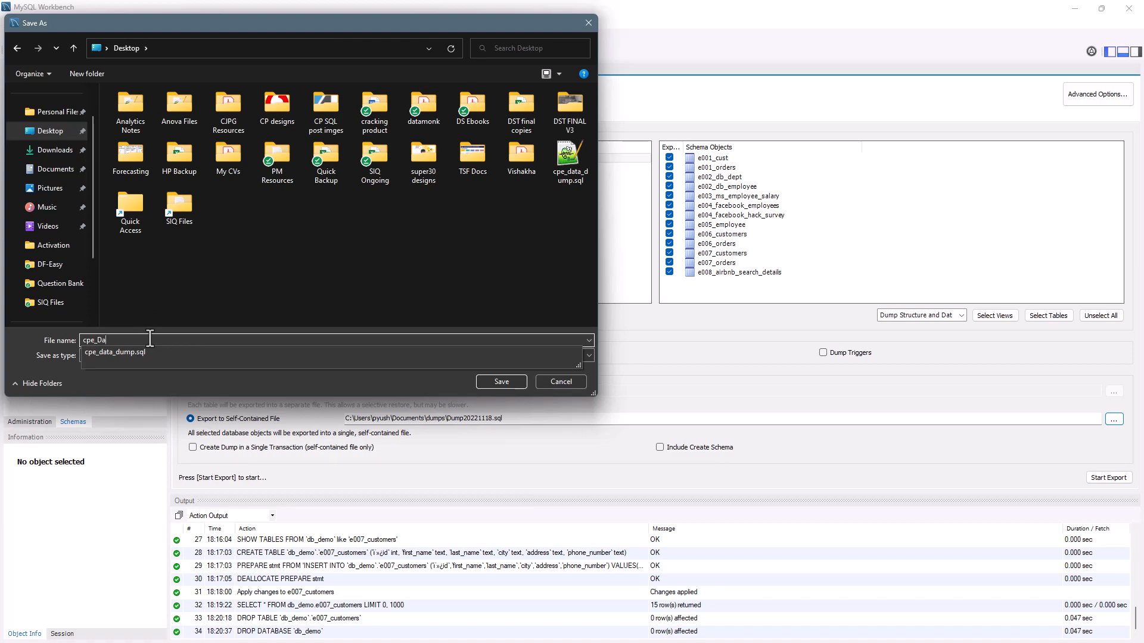
{"action": "type", "text": "_data_export"}
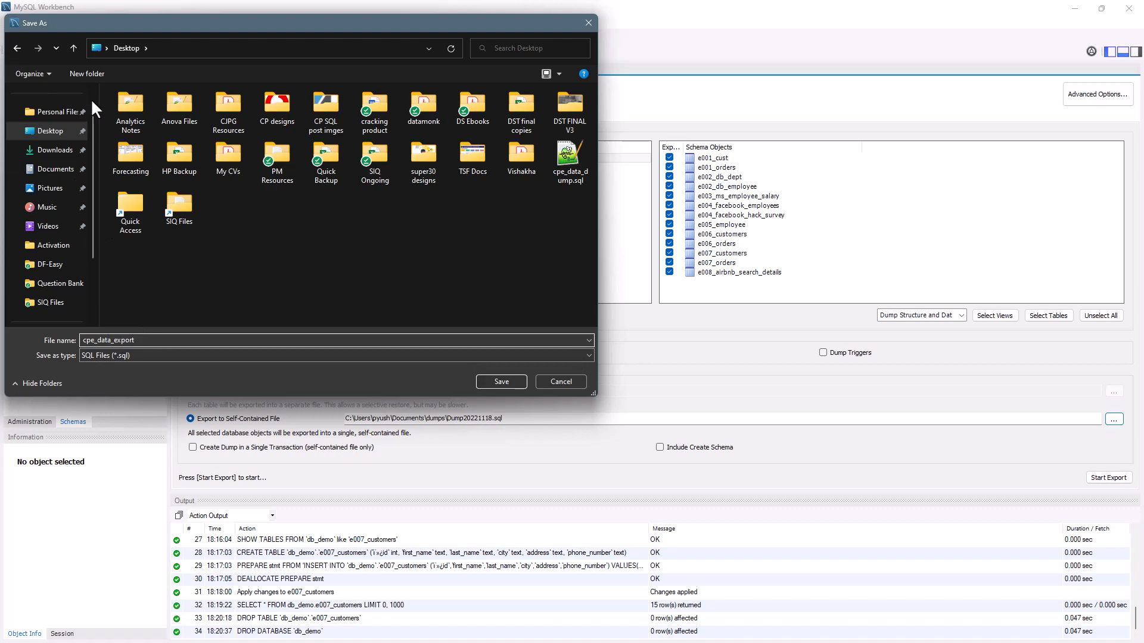
{"action": "left_click", "coordinate": [495, 378]}
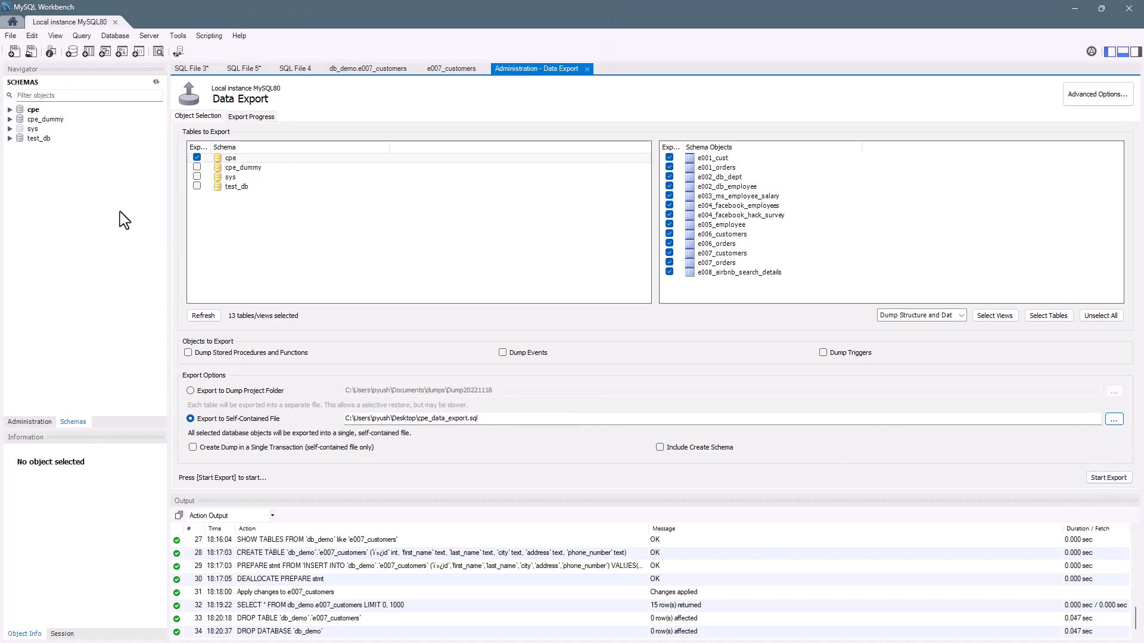
{"action": "left_click", "coordinate": [1103, 477]}
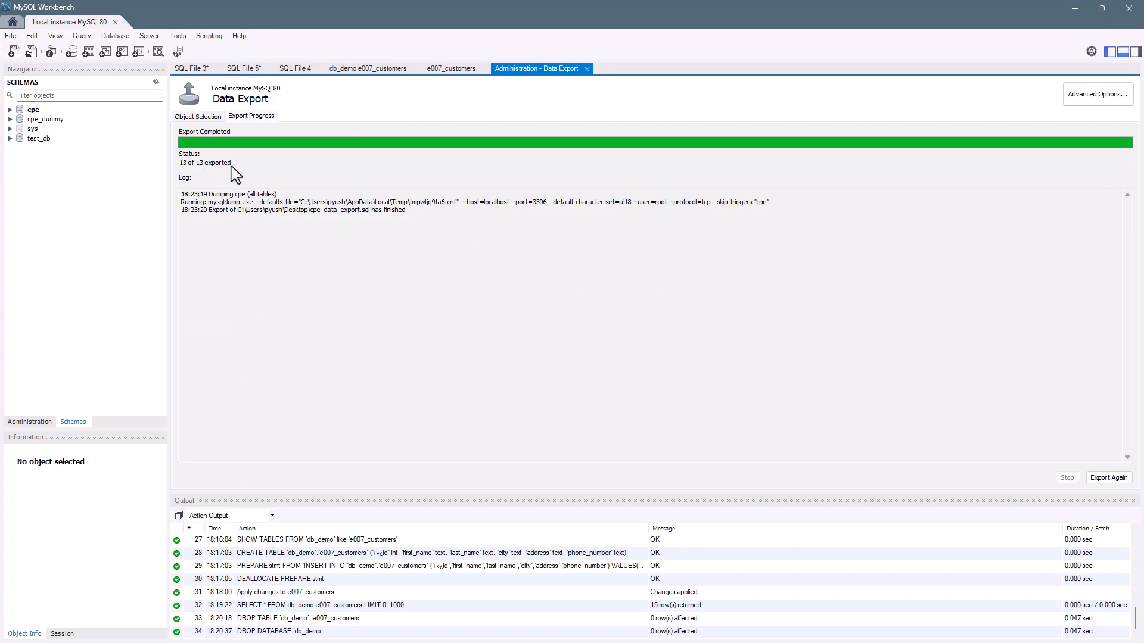
Step: Close the Data Export page and the two e007_customers pages
{"action": "left_click", "coordinate": [587, 69]}
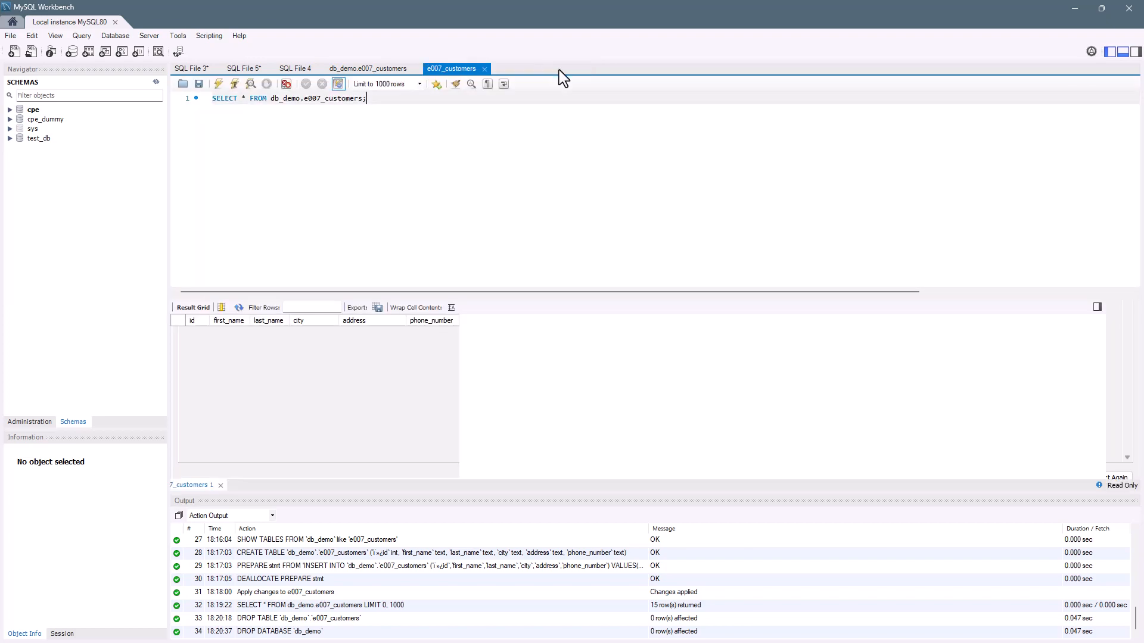
{"action": "left_click", "coordinate": [484, 69]}
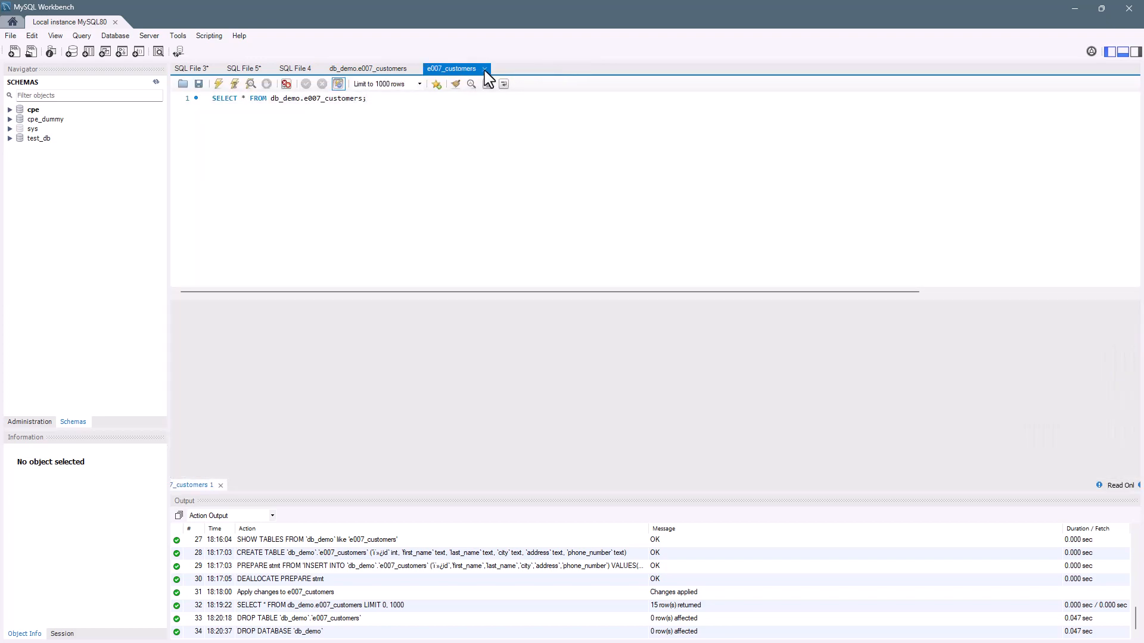
{"action": "left_click", "coordinate": [417, 69]}
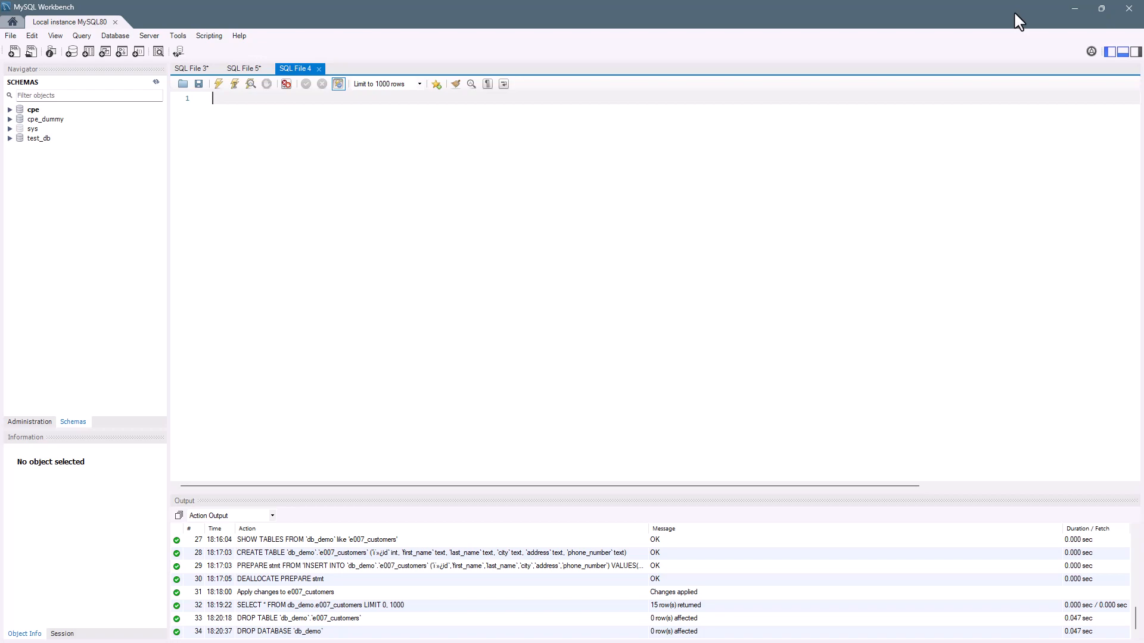
Step: Check the exported cpe_data_export.sql file on the desktop and return to MySQL Workbench
{"action": "key", "text": "super+d"}
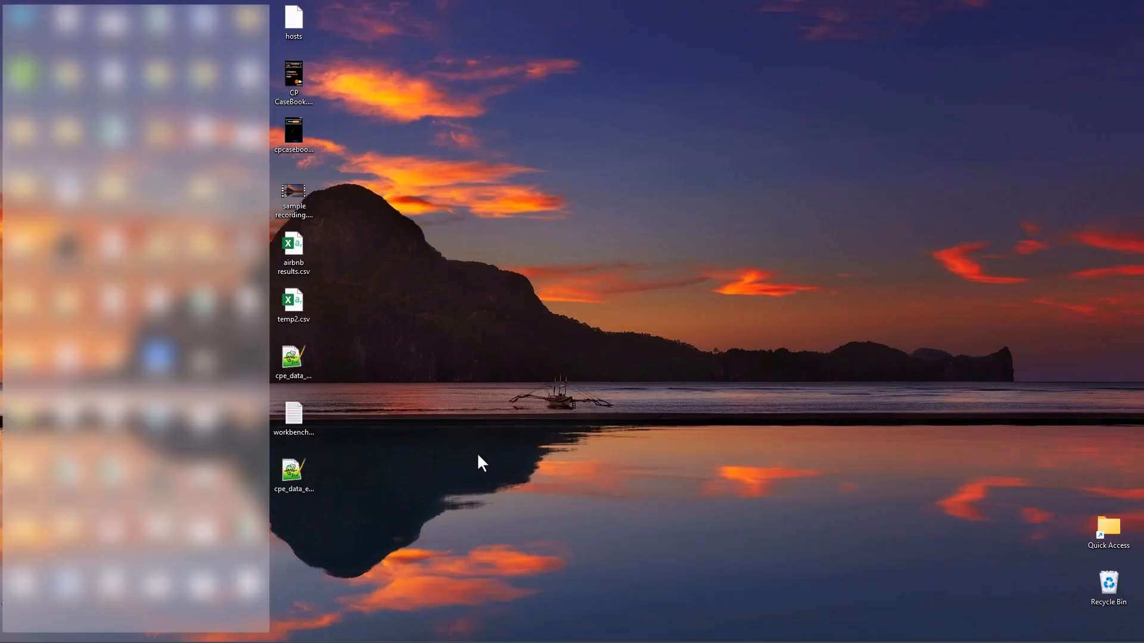
{"action": "left_click", "coordinate": [304, 496]}
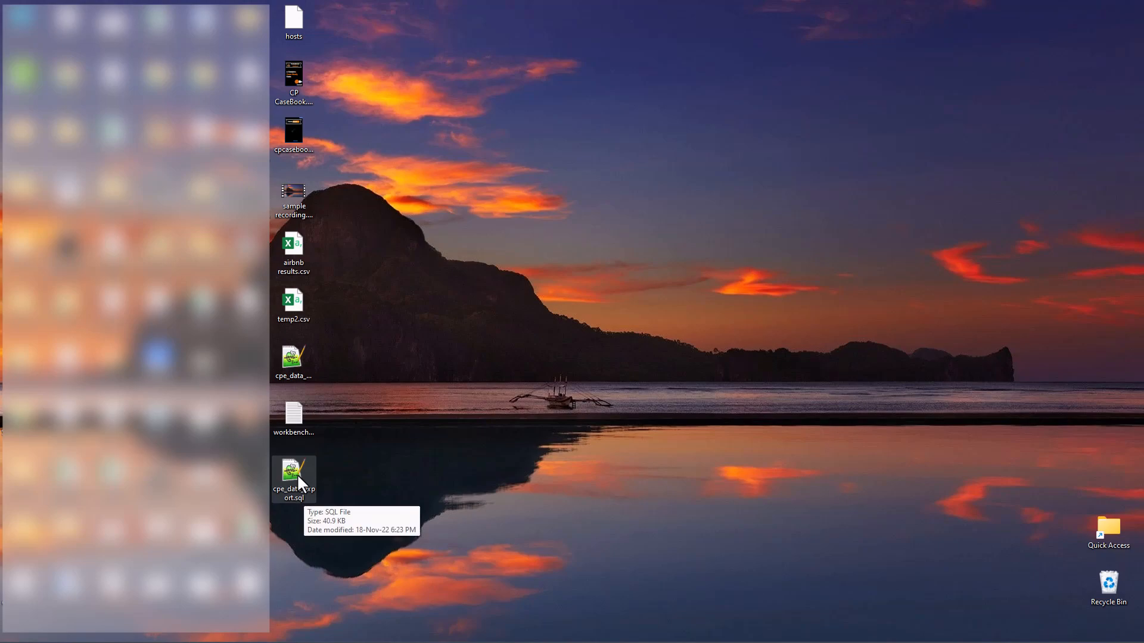
{"action": "key", "text": "super+d"}
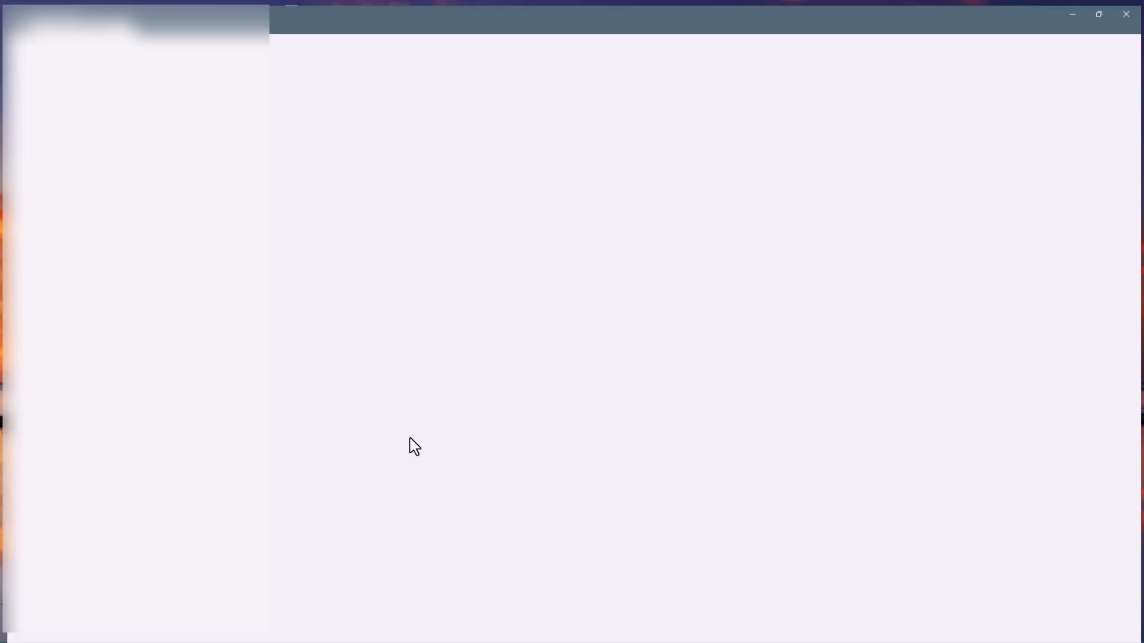
Step: Review the export and import database items in the workbench_items.txt notes and minimize the notes
{"action": "key", "text": "alt+Tab"}
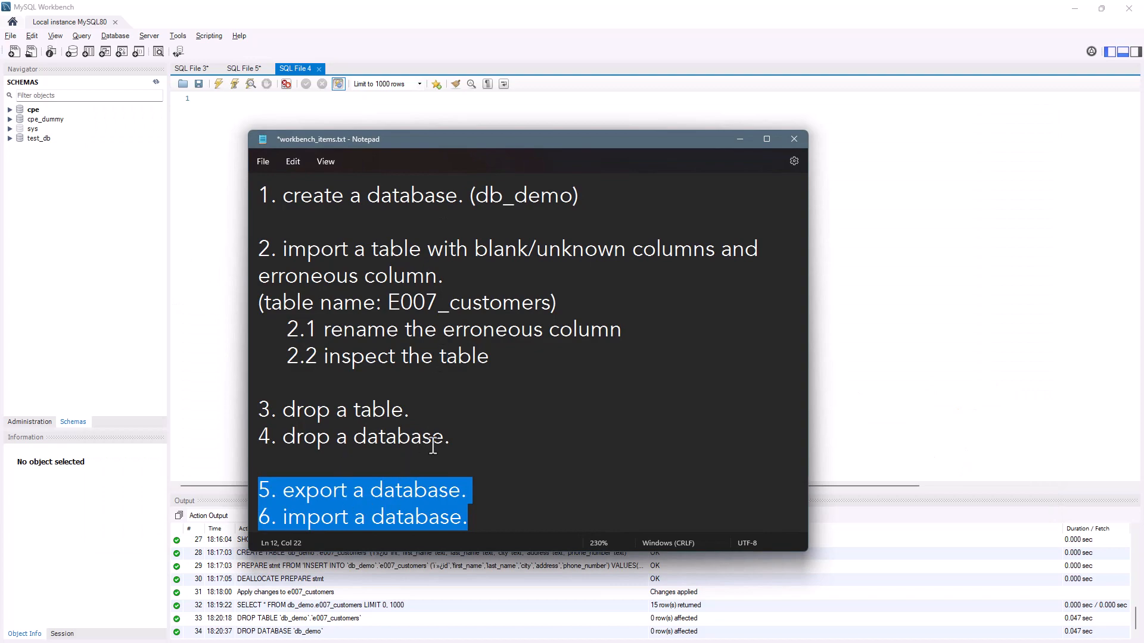
{"action": "left_click", "coordinate": [431, 490]}
{"action": "left_click_drag", "start_coordinate": [285, 490], "coordinate": [464, 490]}
{"action": "left_click_drag", "start_coordinate": [282, 517], "coordinate": [476, 520]}
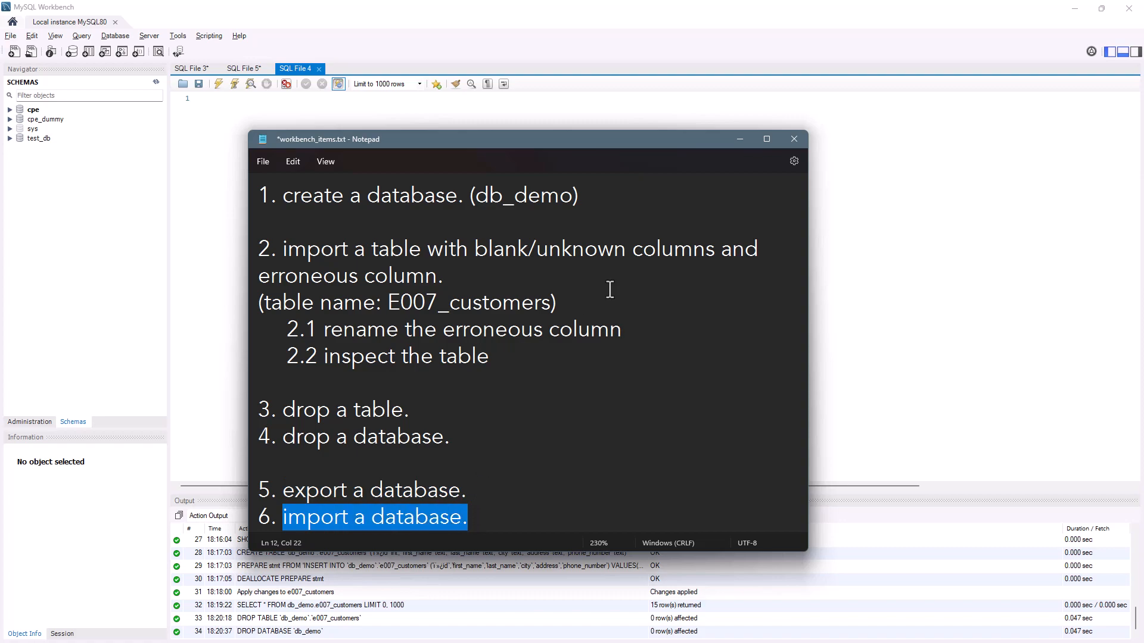
{"action": "left_click", "coordinate": [738, 140]}
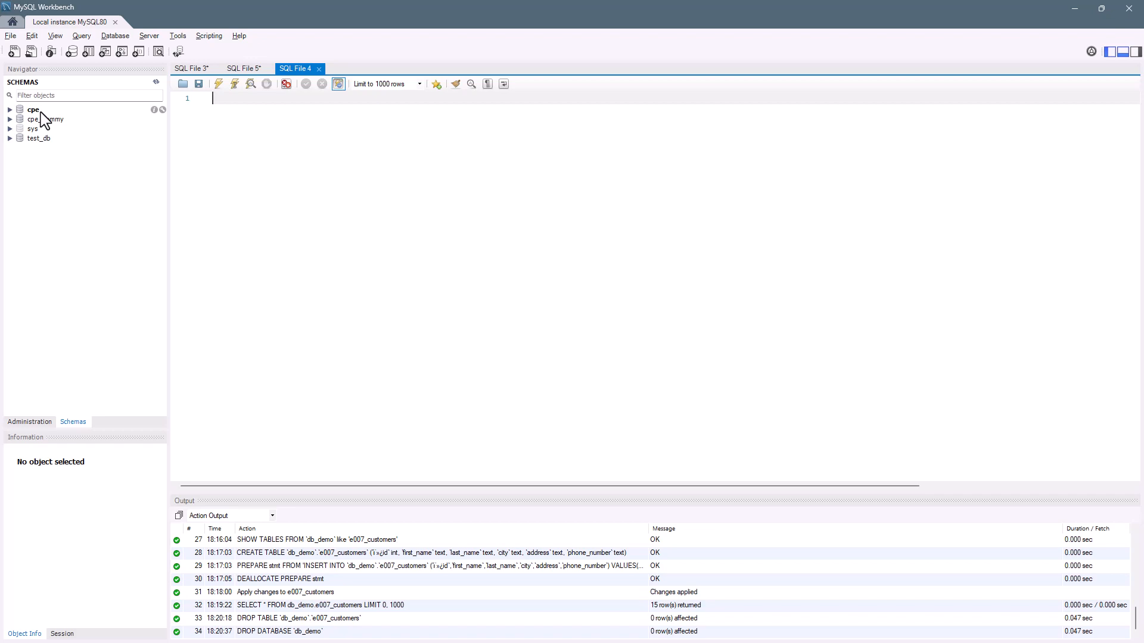
{"action": "left_click", "coordinate": [10, 139]}
{"action": "left_click", "coordinate": [10, 138]}
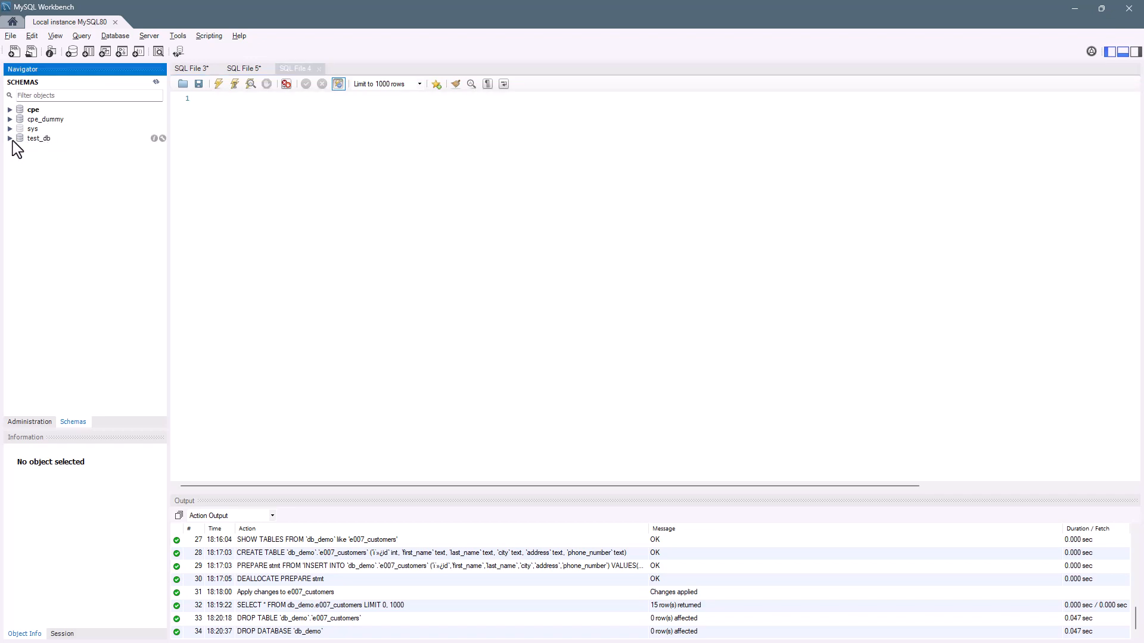
{"action": "left_click", "coordinate": [10, 110]}
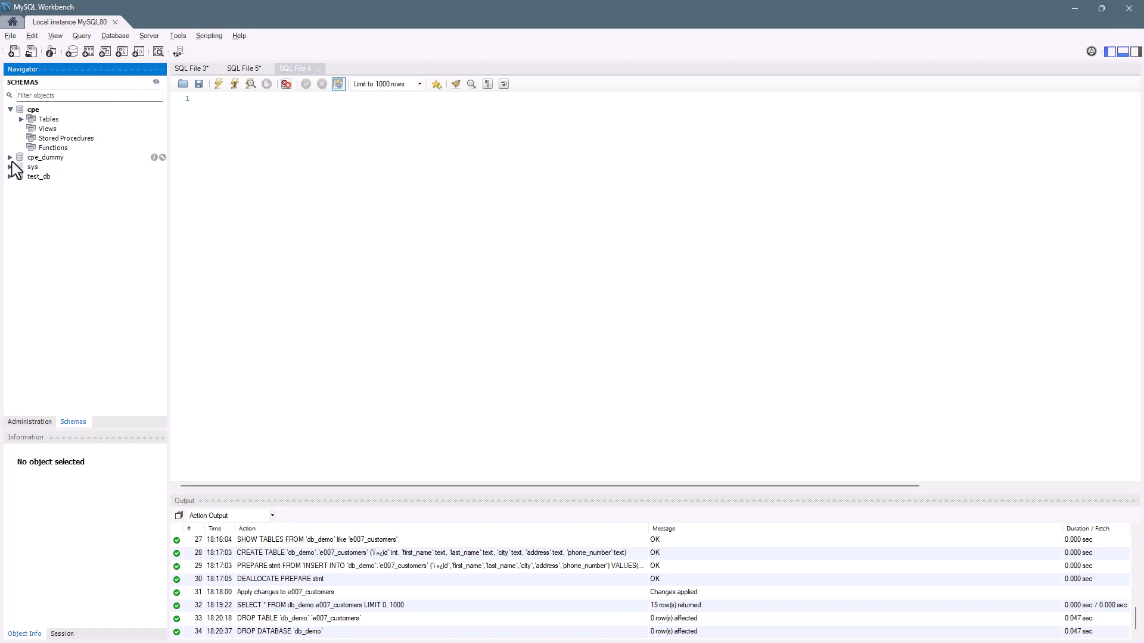
{"action": "left_click", "coordinate": [13, 109]}
{"action": "left_click", "coordinate": [10, 109]}
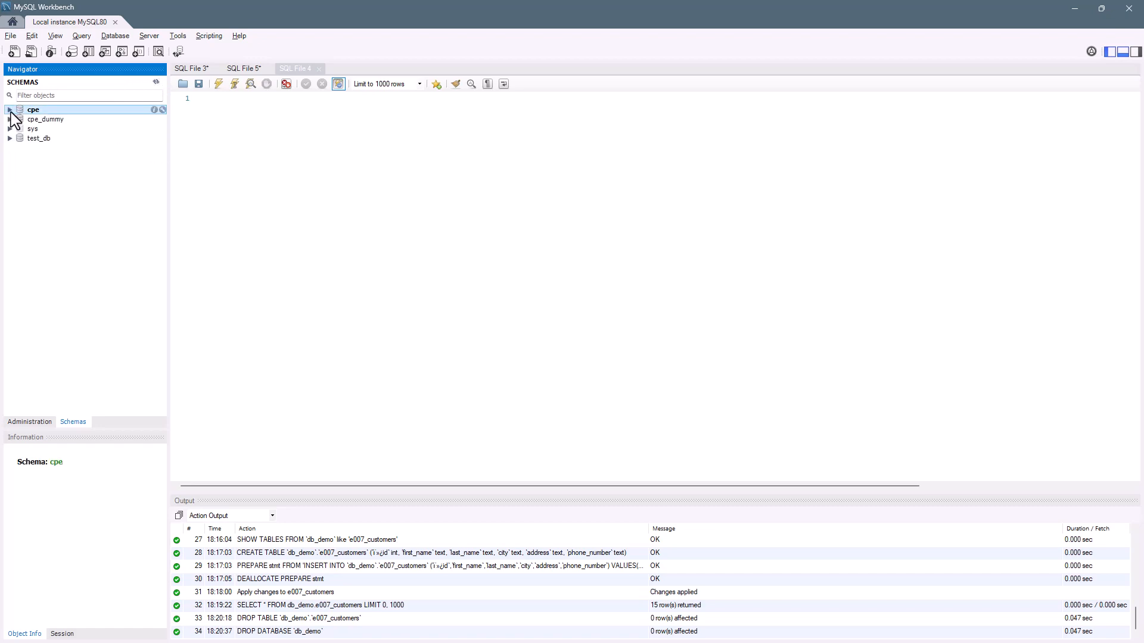
Step: Create a new schema named cpe_import_test with the default charset and collation
{"action": "left_click", "coordinate": [71, 53]}
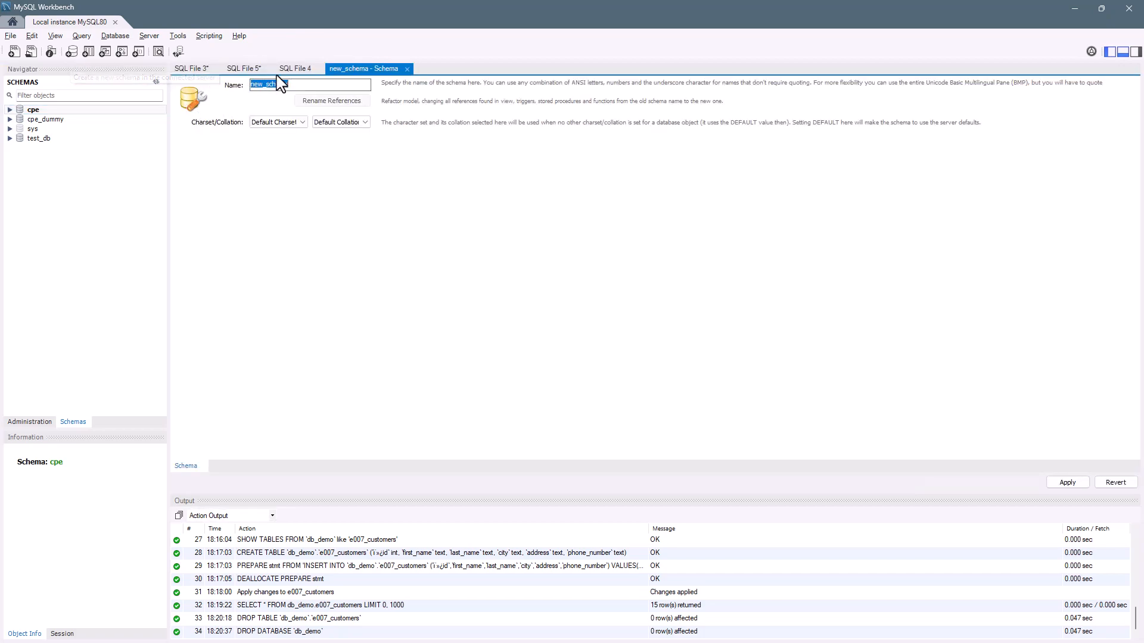
{"action": "type", "text": "cpe"}
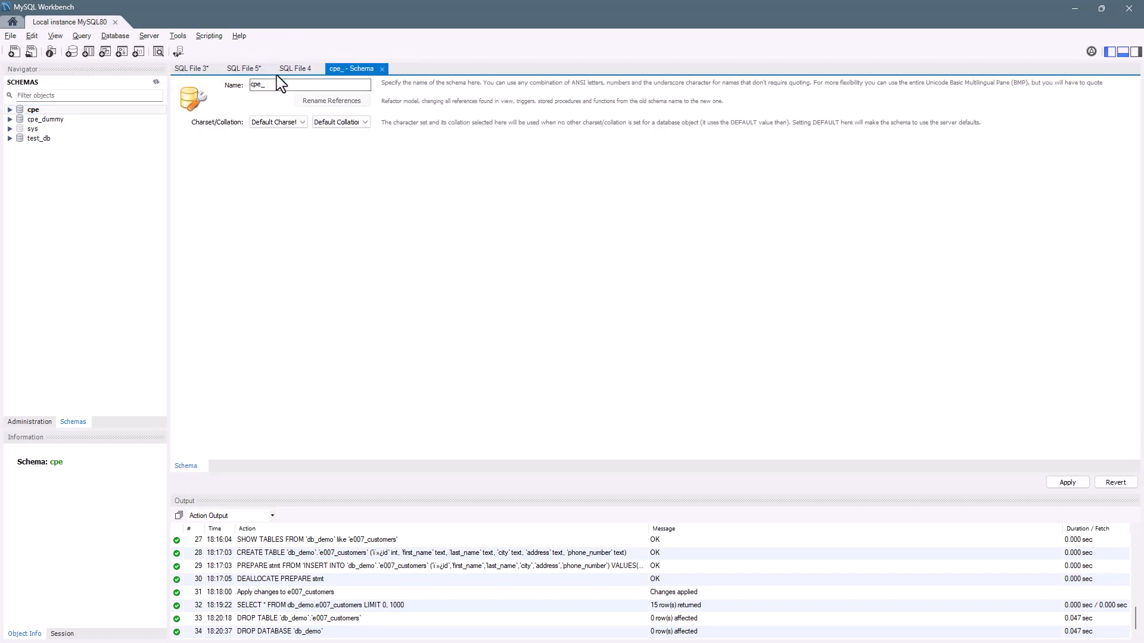
{"action": "type", "text": "_import_test"}
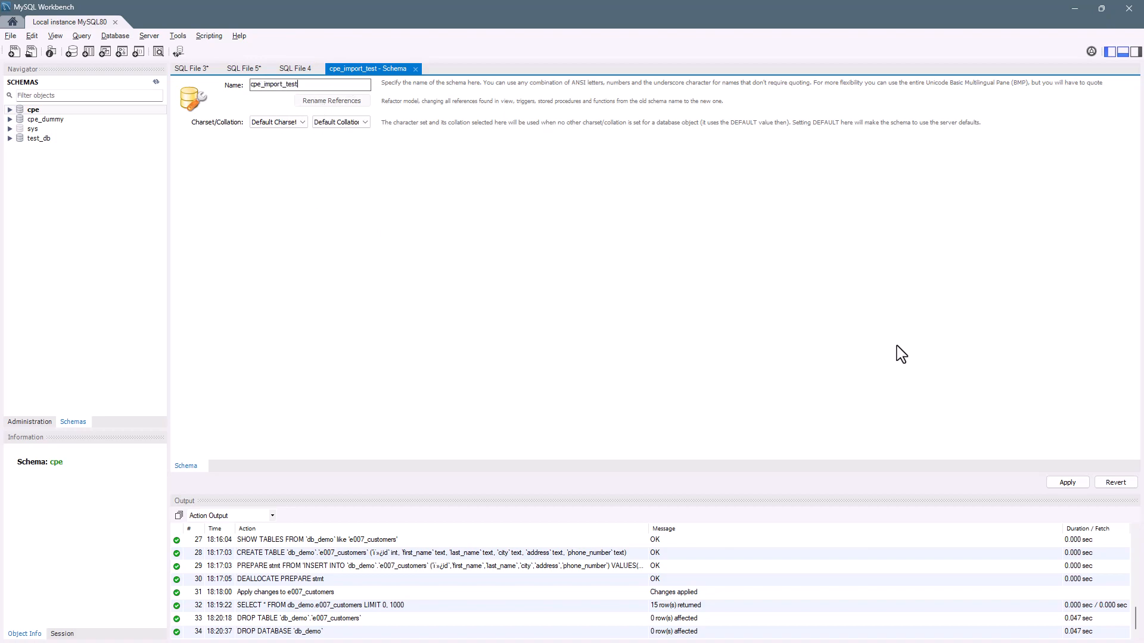
{"action": "left_click", "coordinate": [1068, 483]}
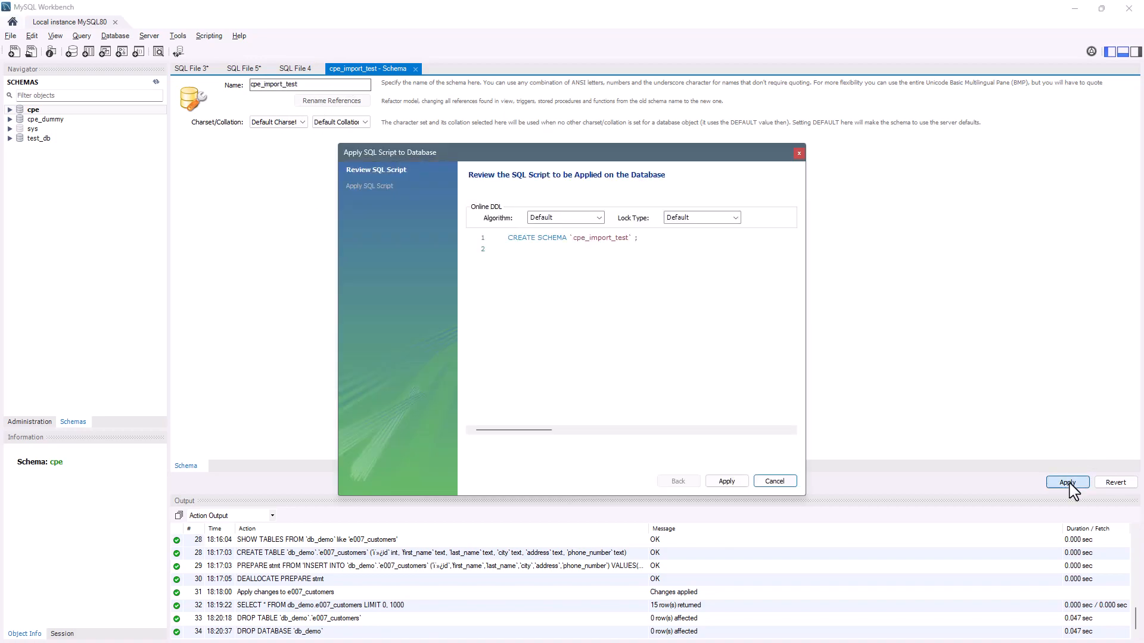
{"action": "left_click", "coordinate": [728, 483]}
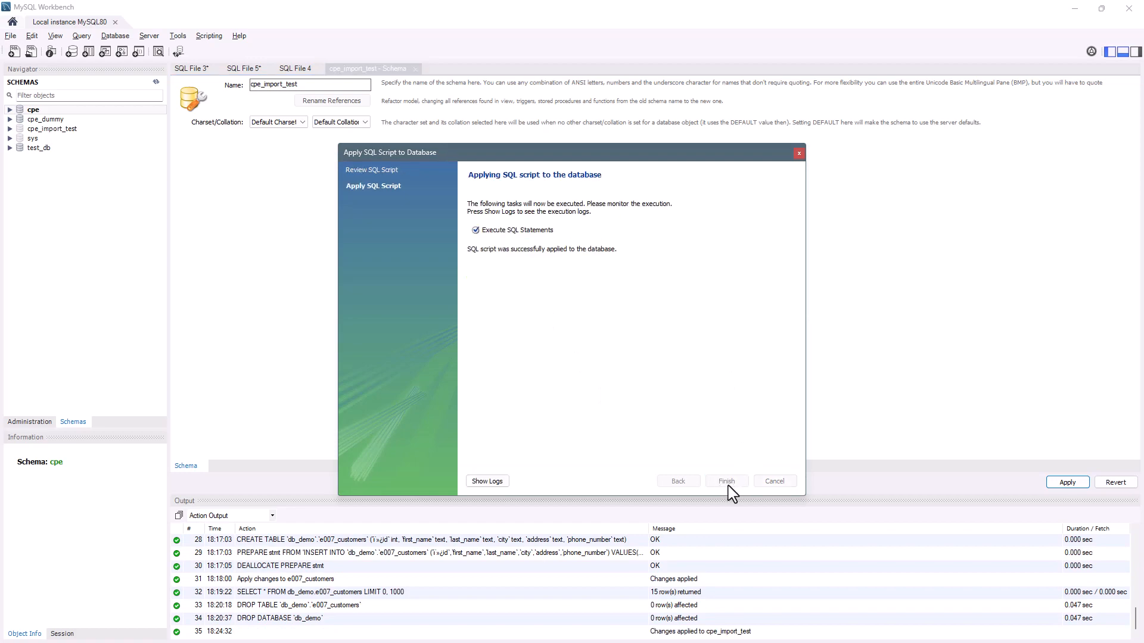
{"action": "left_click", "coordinate": [727, 482]}
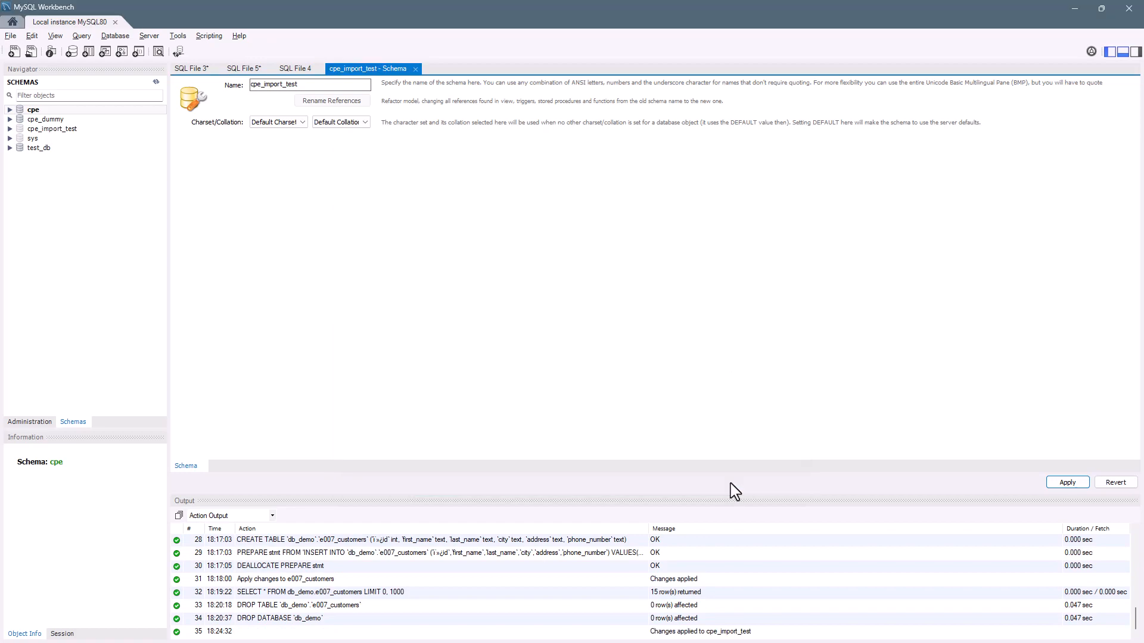
Step: Refresh the schema list and check the contents of the new cpe_import_test schema
{"action": "left_click", "coordinate": [153, 80]}
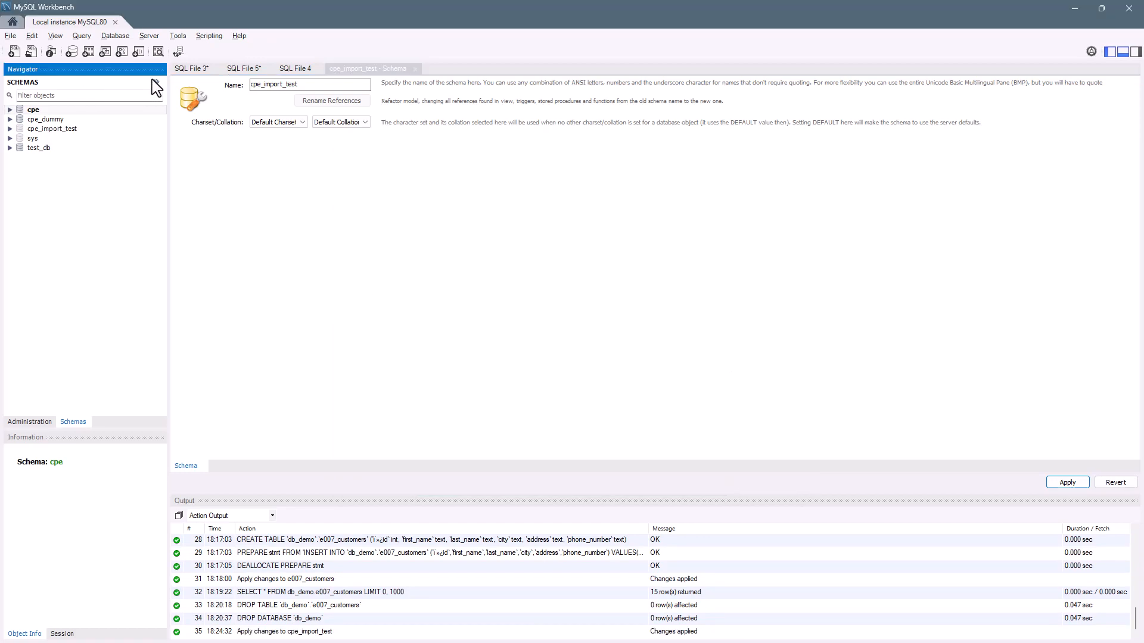
{"action": "left_click", "coordinate": [10, 110]}
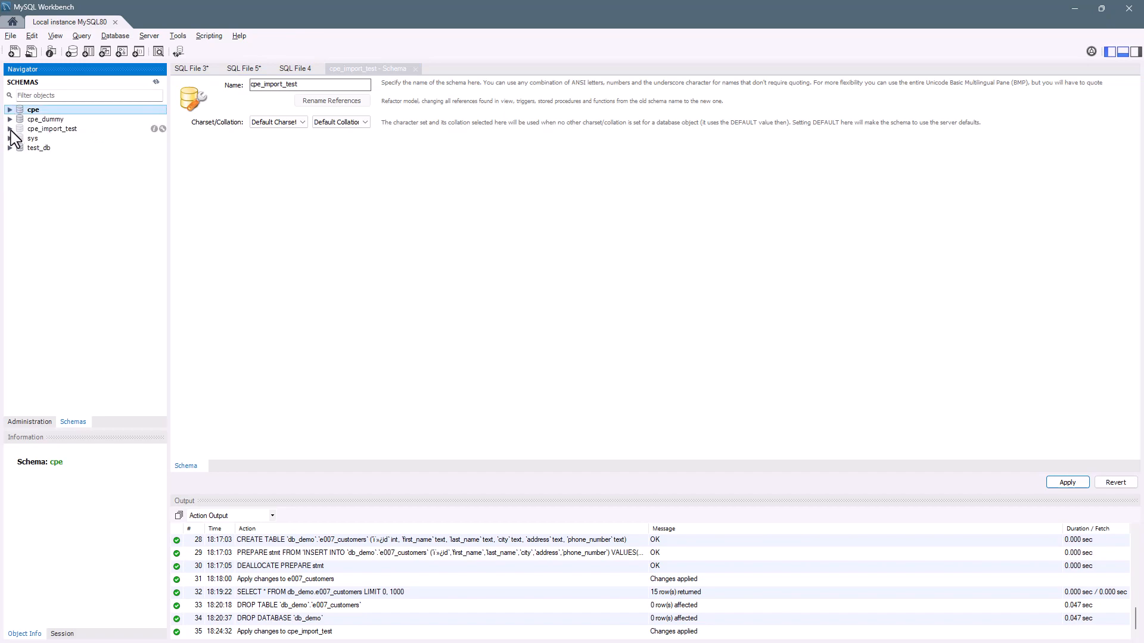
{"action": "left_click", "coordinate": [10, 130]}
{"action": "left_click", "coordinate": [10, 129]}
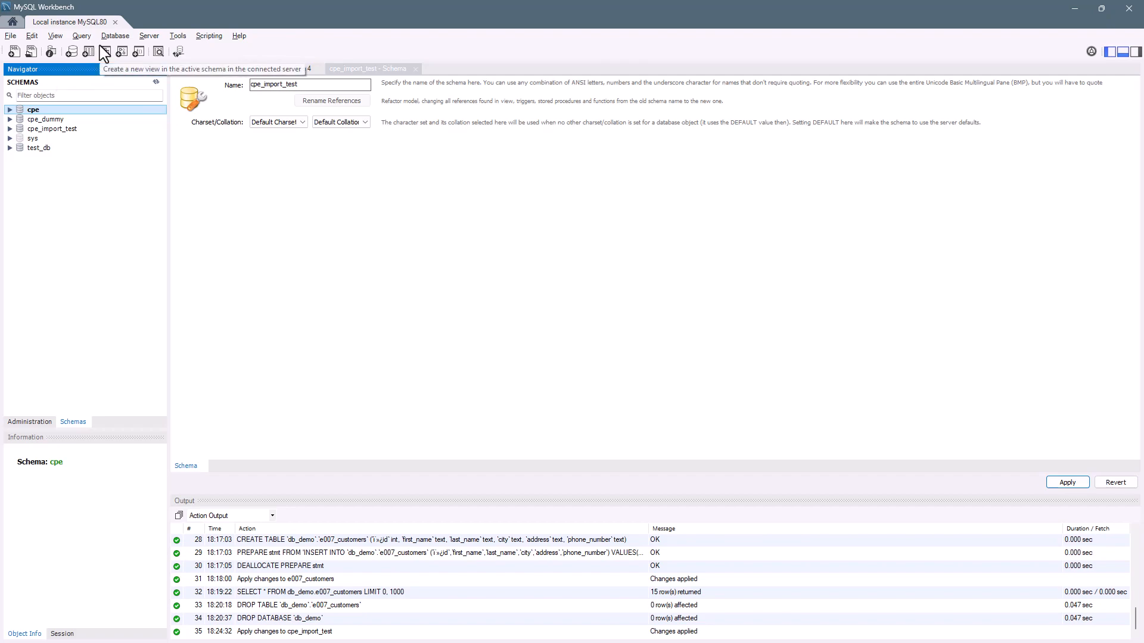
Step: Open Data Import for the server, choose to import from a self-contained file, and set the default target schema to cpe_import_test
{"action": "left_click", "coordinate": [148, 36]}
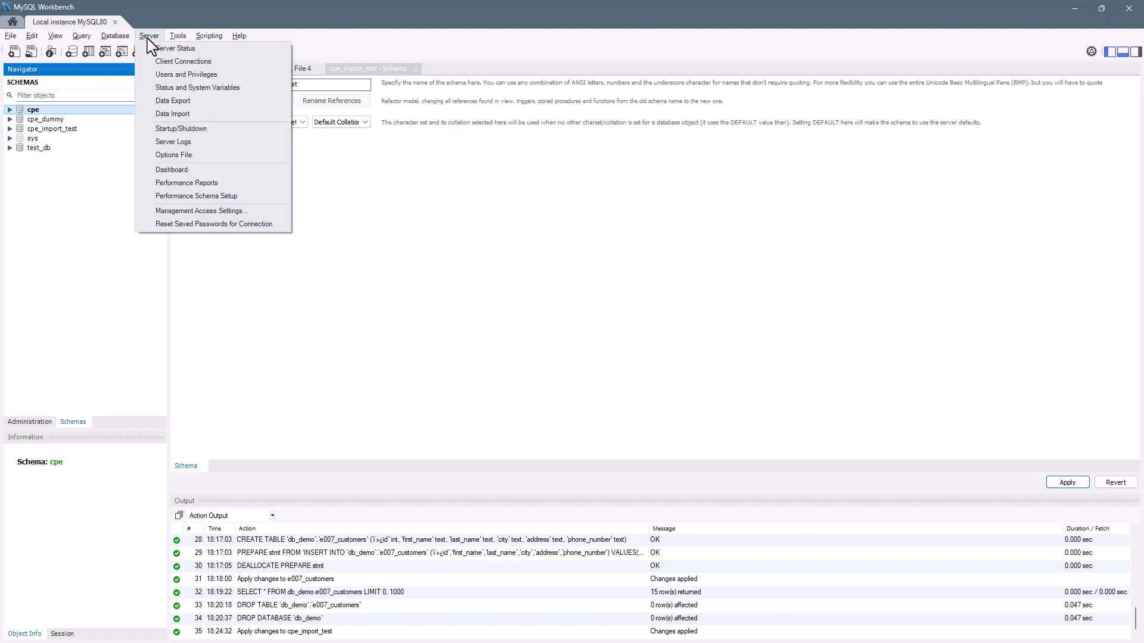
{"action": "left_click", "coordinate": [170, 114]}
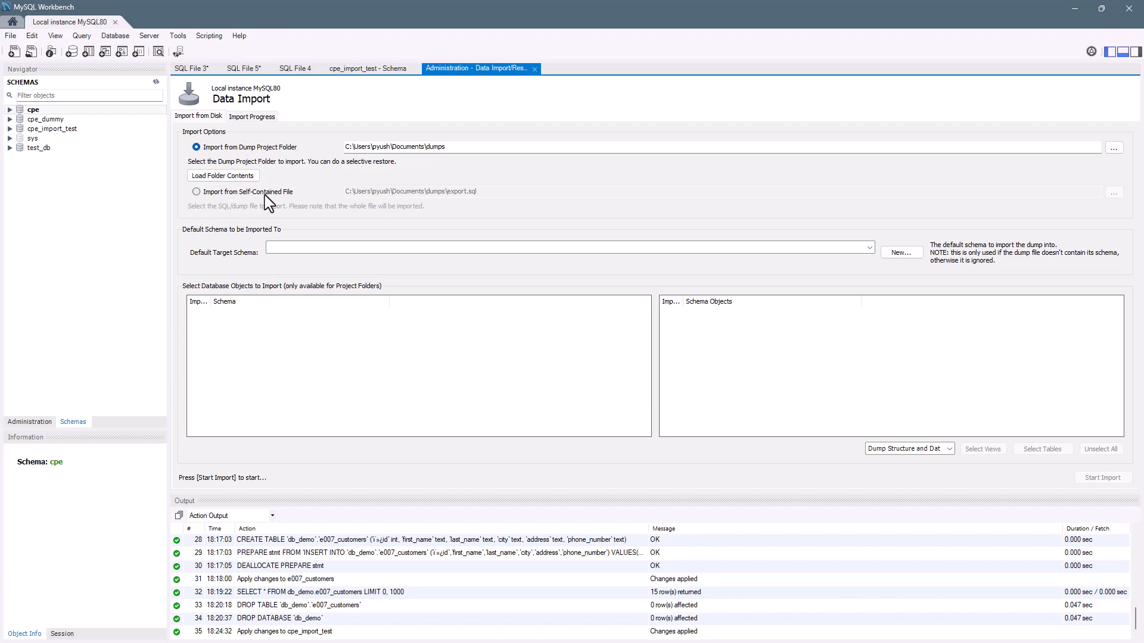
{"action": "left_click", "coordinate": [203, 193]}
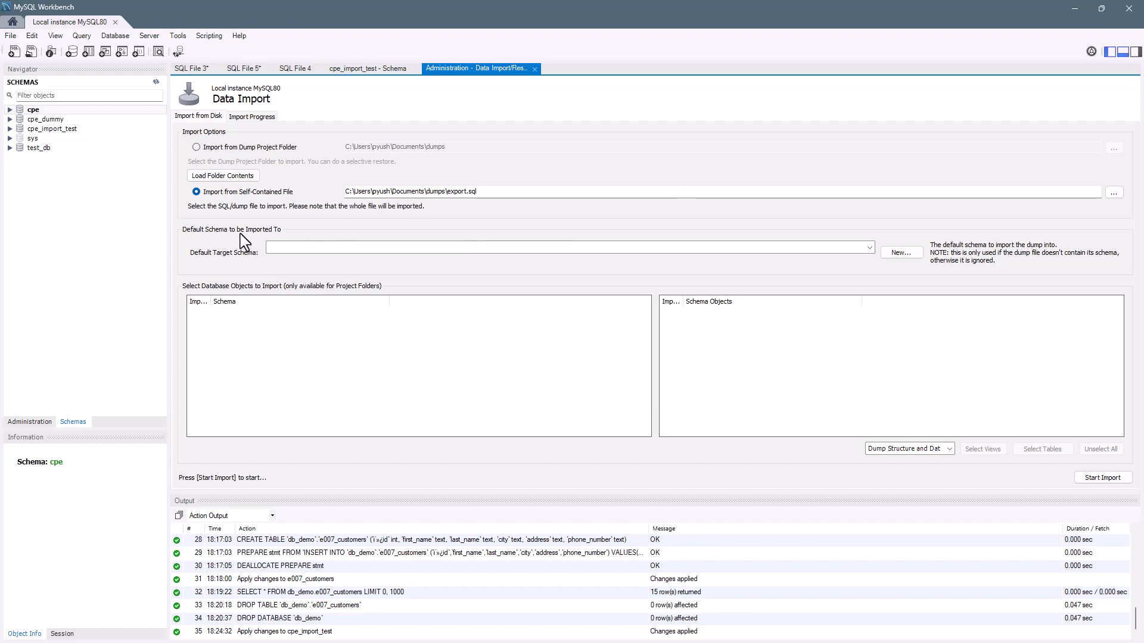
{"action": "left_click", "coordinate": [336, 256]}
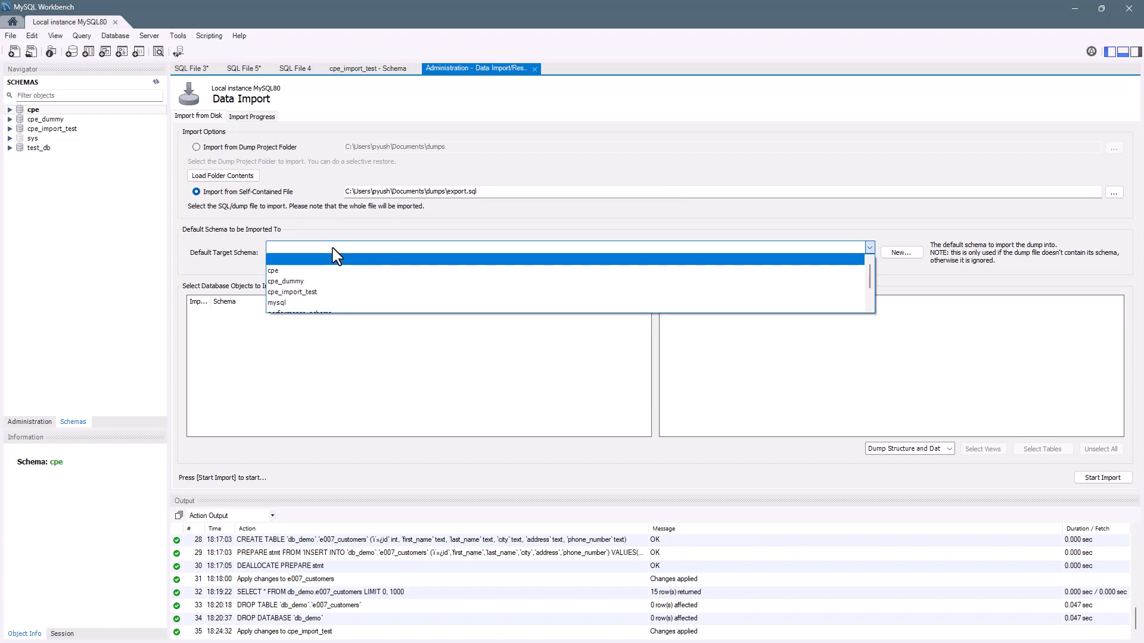
{"action": "scroll", "coordinate": [324, 285], "scroll_direction": "down", "scroll_amount": 1}
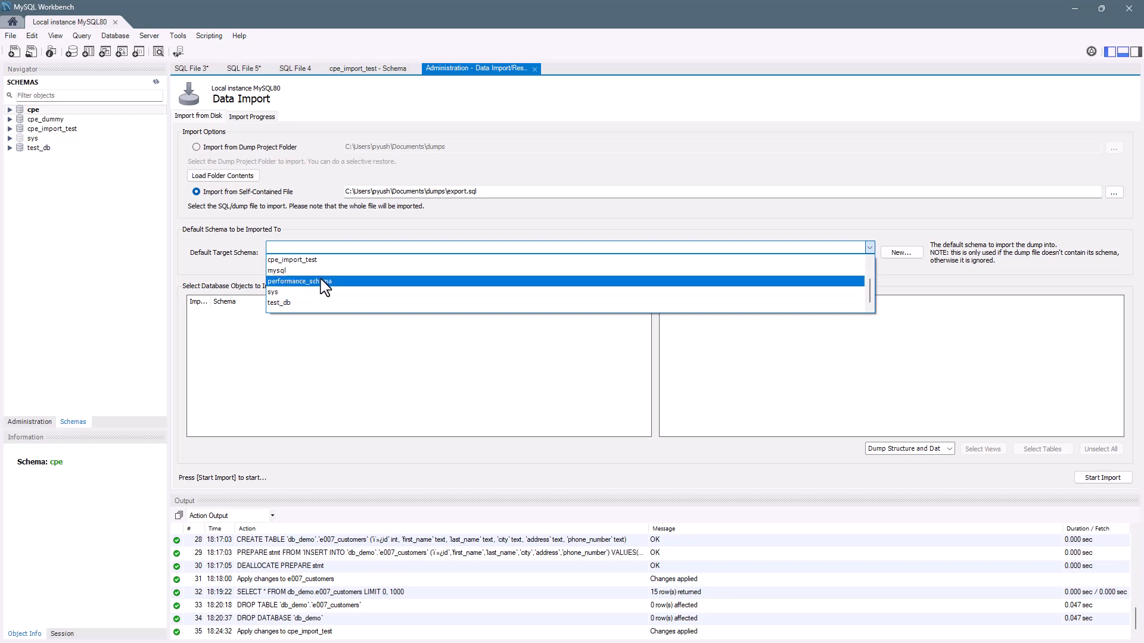
{"action": "left_click", "coordinate": [309, 260]}
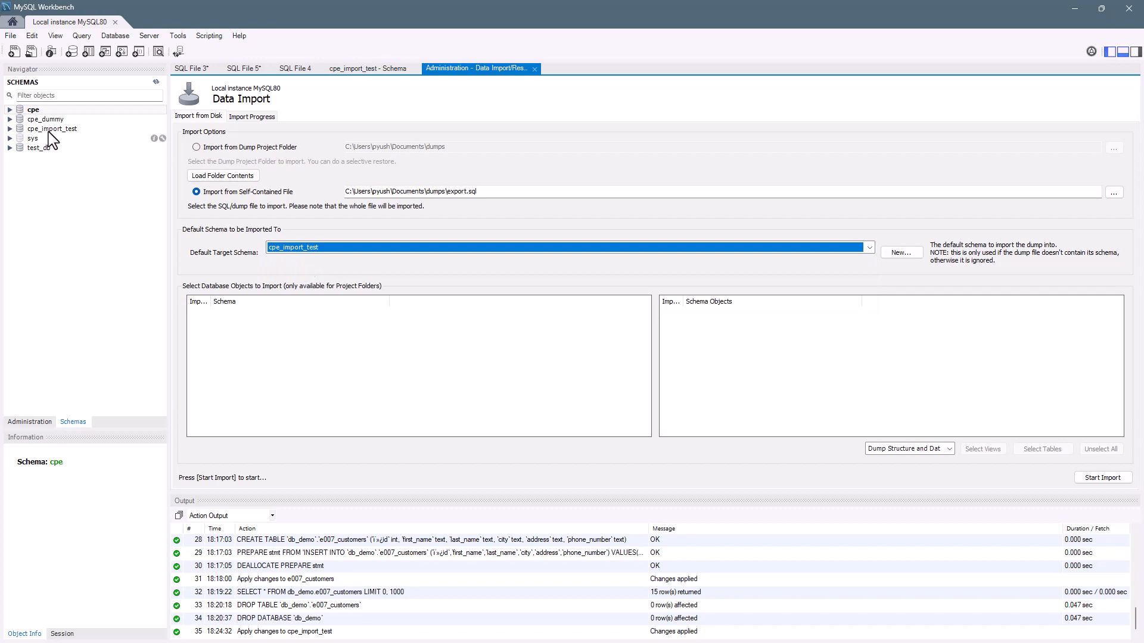
Step: Try to import the self-contained file export.sql from the dumps folder into the selected target schema
{"action": "left_click", "coordinate": [317, 251]}
{"action": "left_click", "coordinate": [286, 262]}
{"action": "left_click", "coordinate": [1099, 481]}
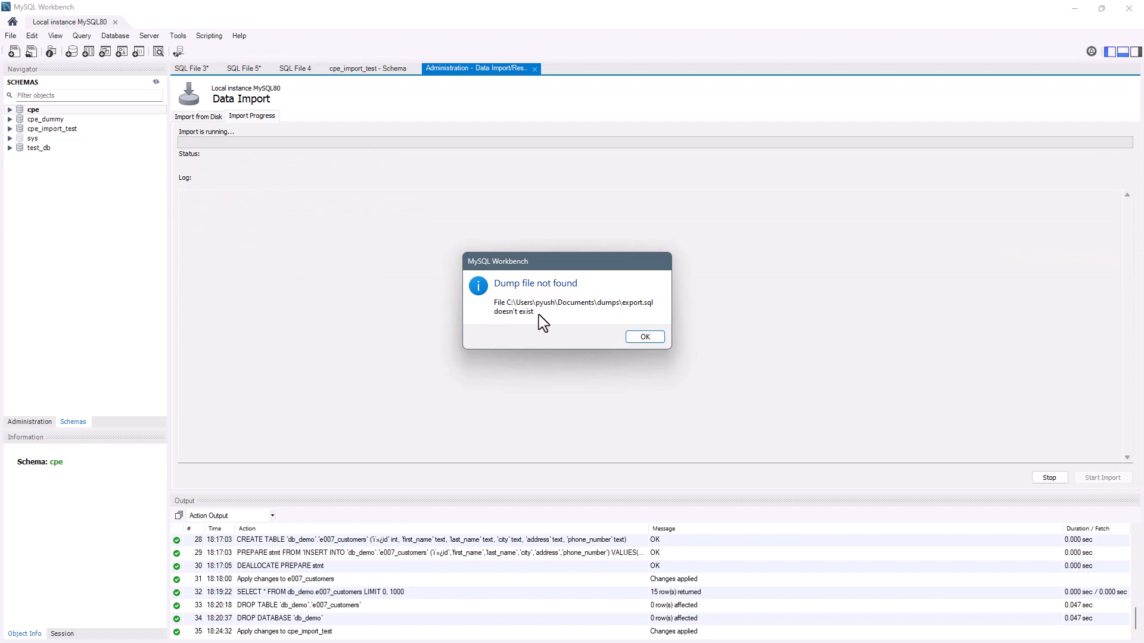
{"action": "left_click", "coordinate": [645, 337]}
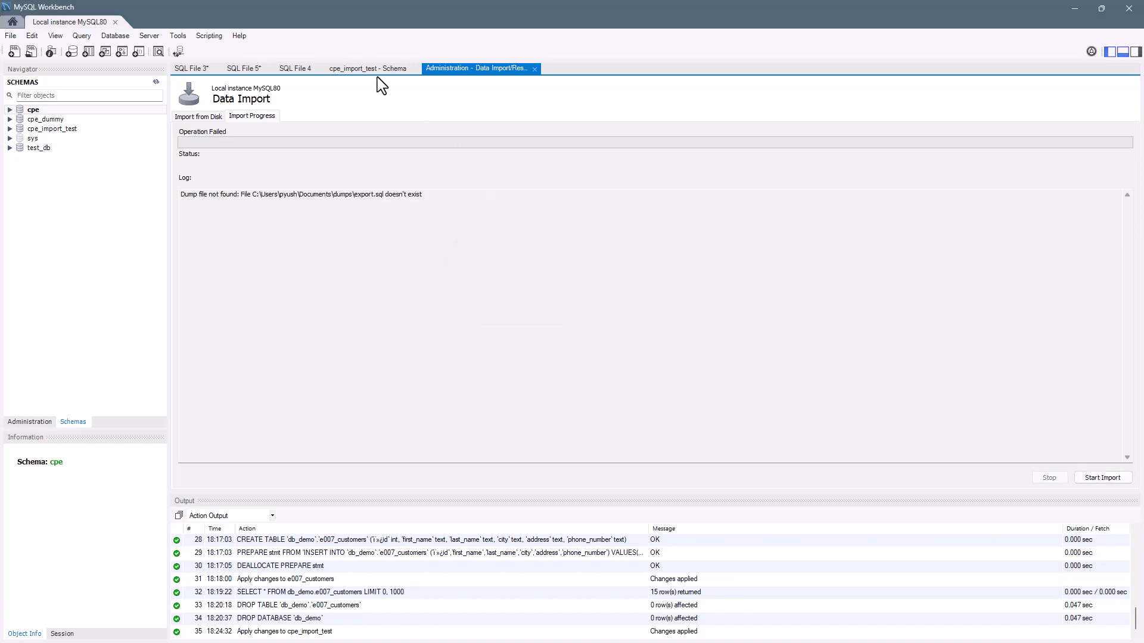
Step: Select cpe_data_export.sql from the Desktop as the self-contained file and import it into the cpe_import_test schema
{"action": "left_click", "coordinate": [377, 69]}
{"action": "left_click", "coordinate": [453, 69]}
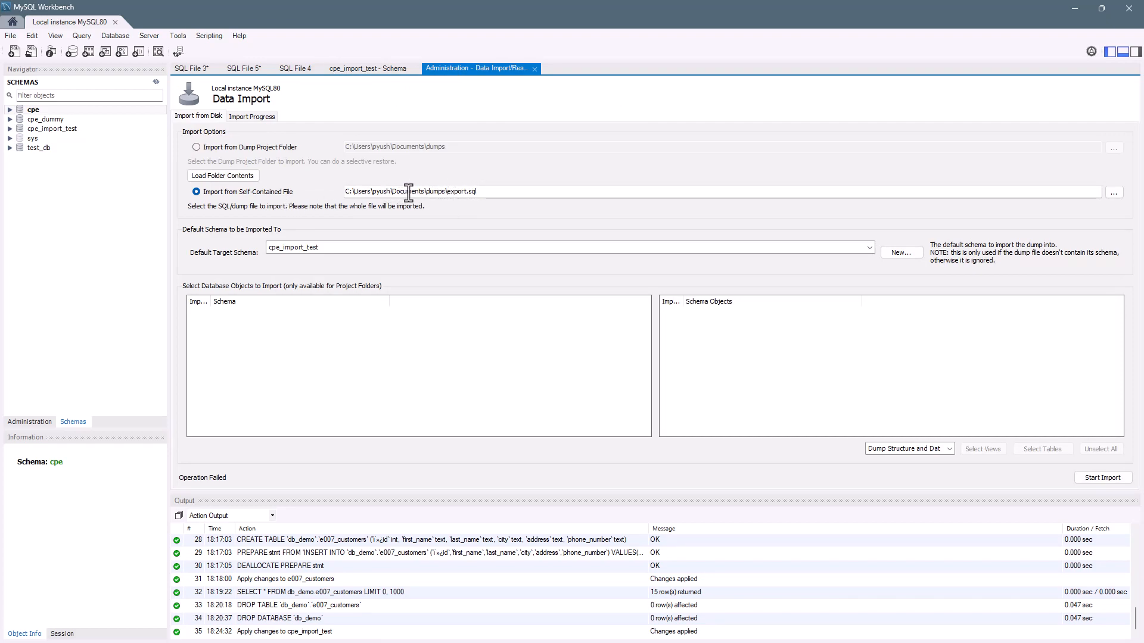
{"action": "left_click", "coordinate": [1114, 193]}
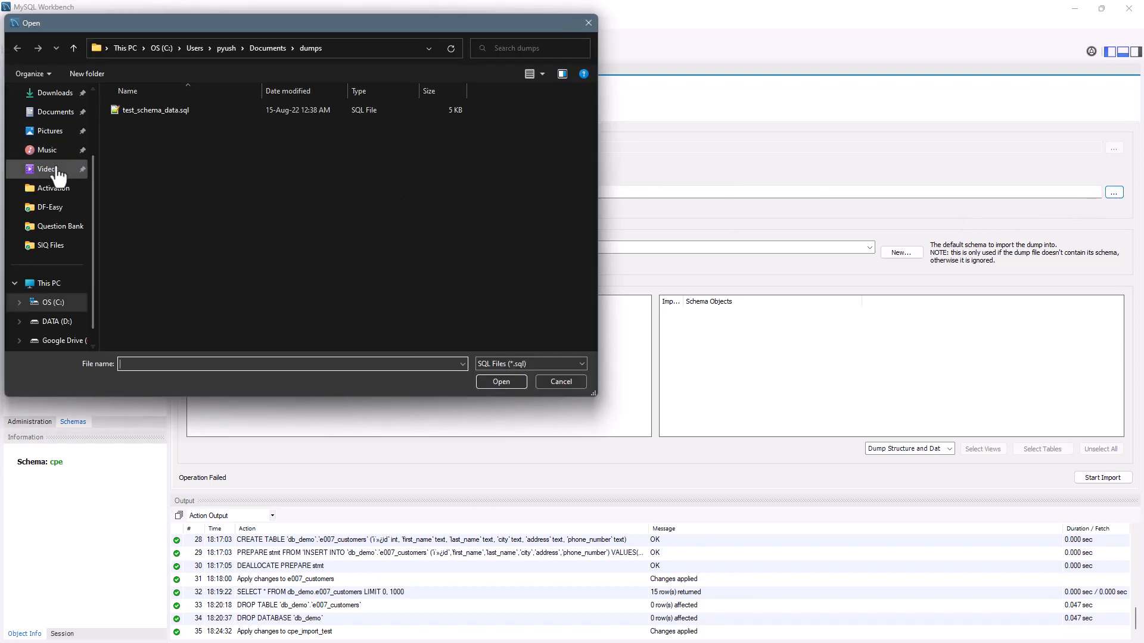
{"action": "scroll", "coordinate": [55, 175], "scroll_direction": "up", "scroll_amount": 2}
{"action": "left_click", "coordinate": [52, 172]}
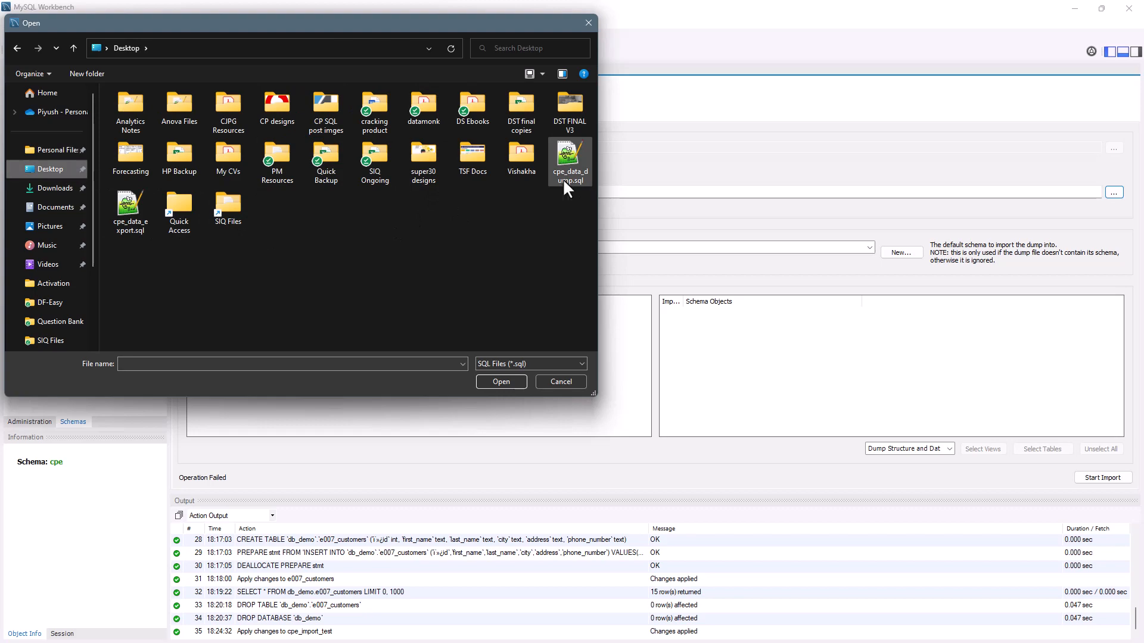
{"action": "left_click", "coordinate": [123, 222]}
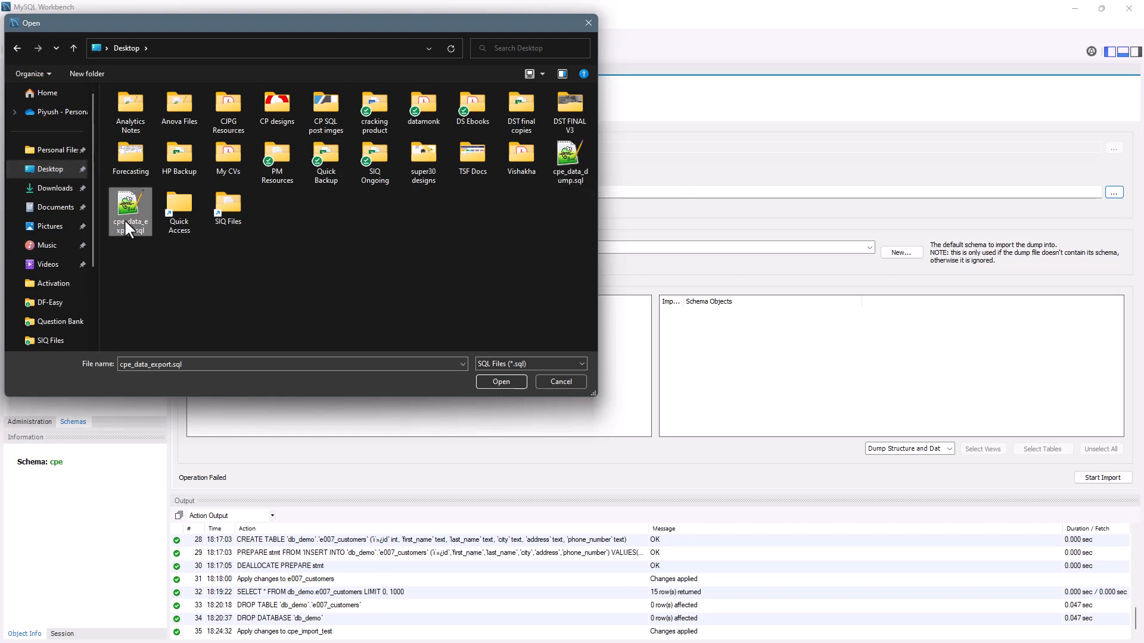
{"action": "left_click", "coordinate": [500, 381]}
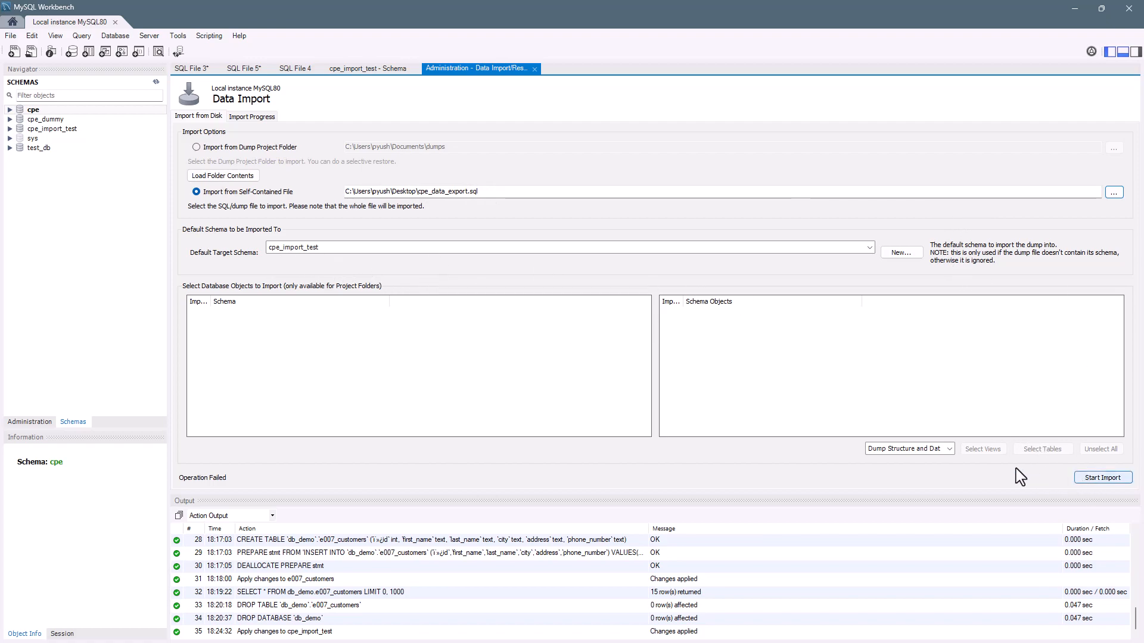
{"action": "left_click", "coordinate": [1096, 478]}
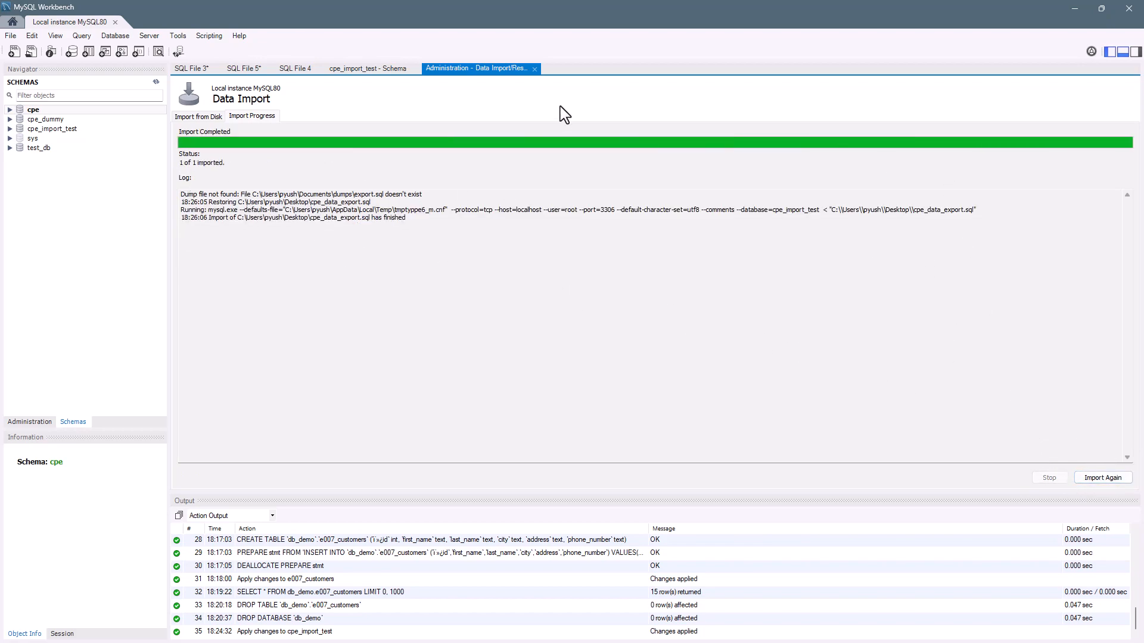
Step: Refresh the schema list to check the tables imported into cpe_import_test, and close the Data Import page
{"action": "left_click", "coordinate": [155, 82]}
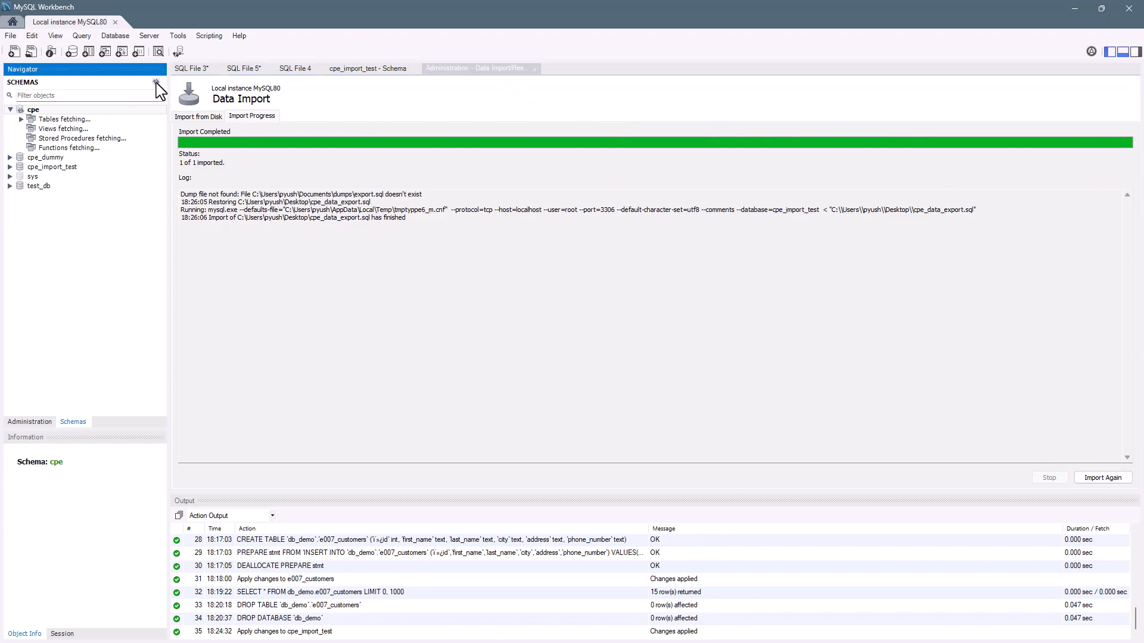
{"action": "left_click", "coordinate": [9, 167]}
{"action": "left_click", "coordinate": [22, 177]}
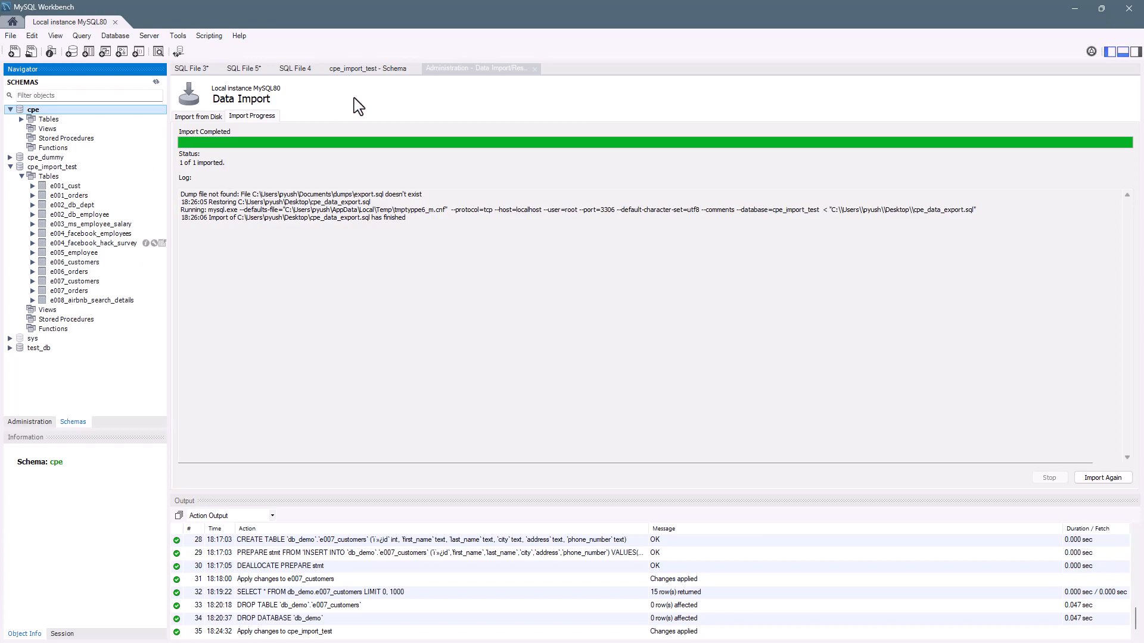
{"action": "left_click", "coordinate": [535, 69]}
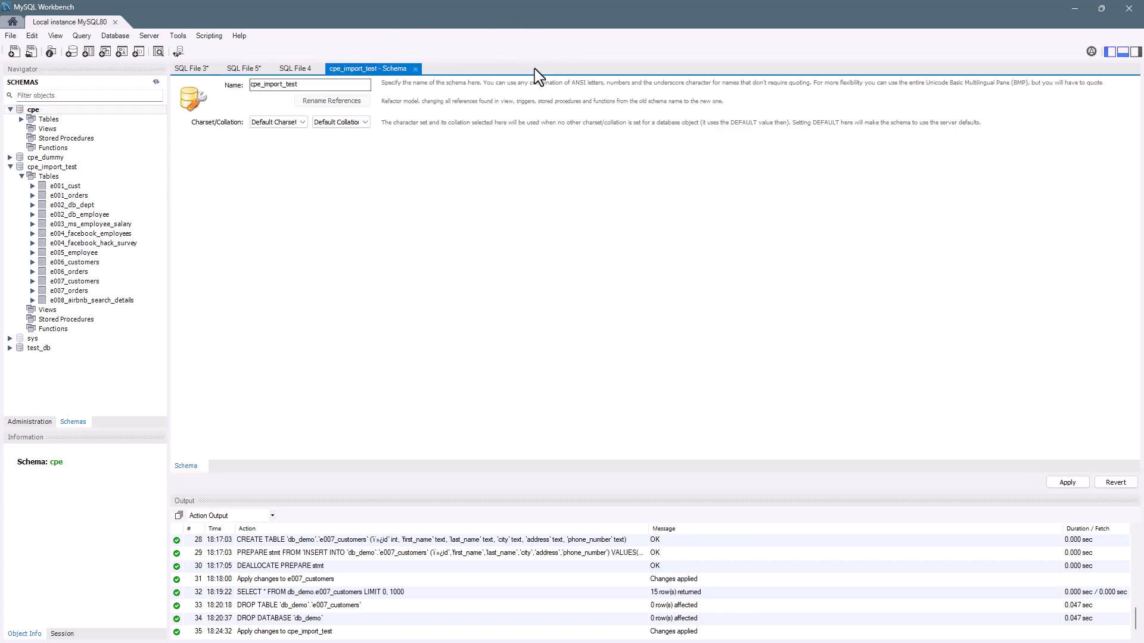